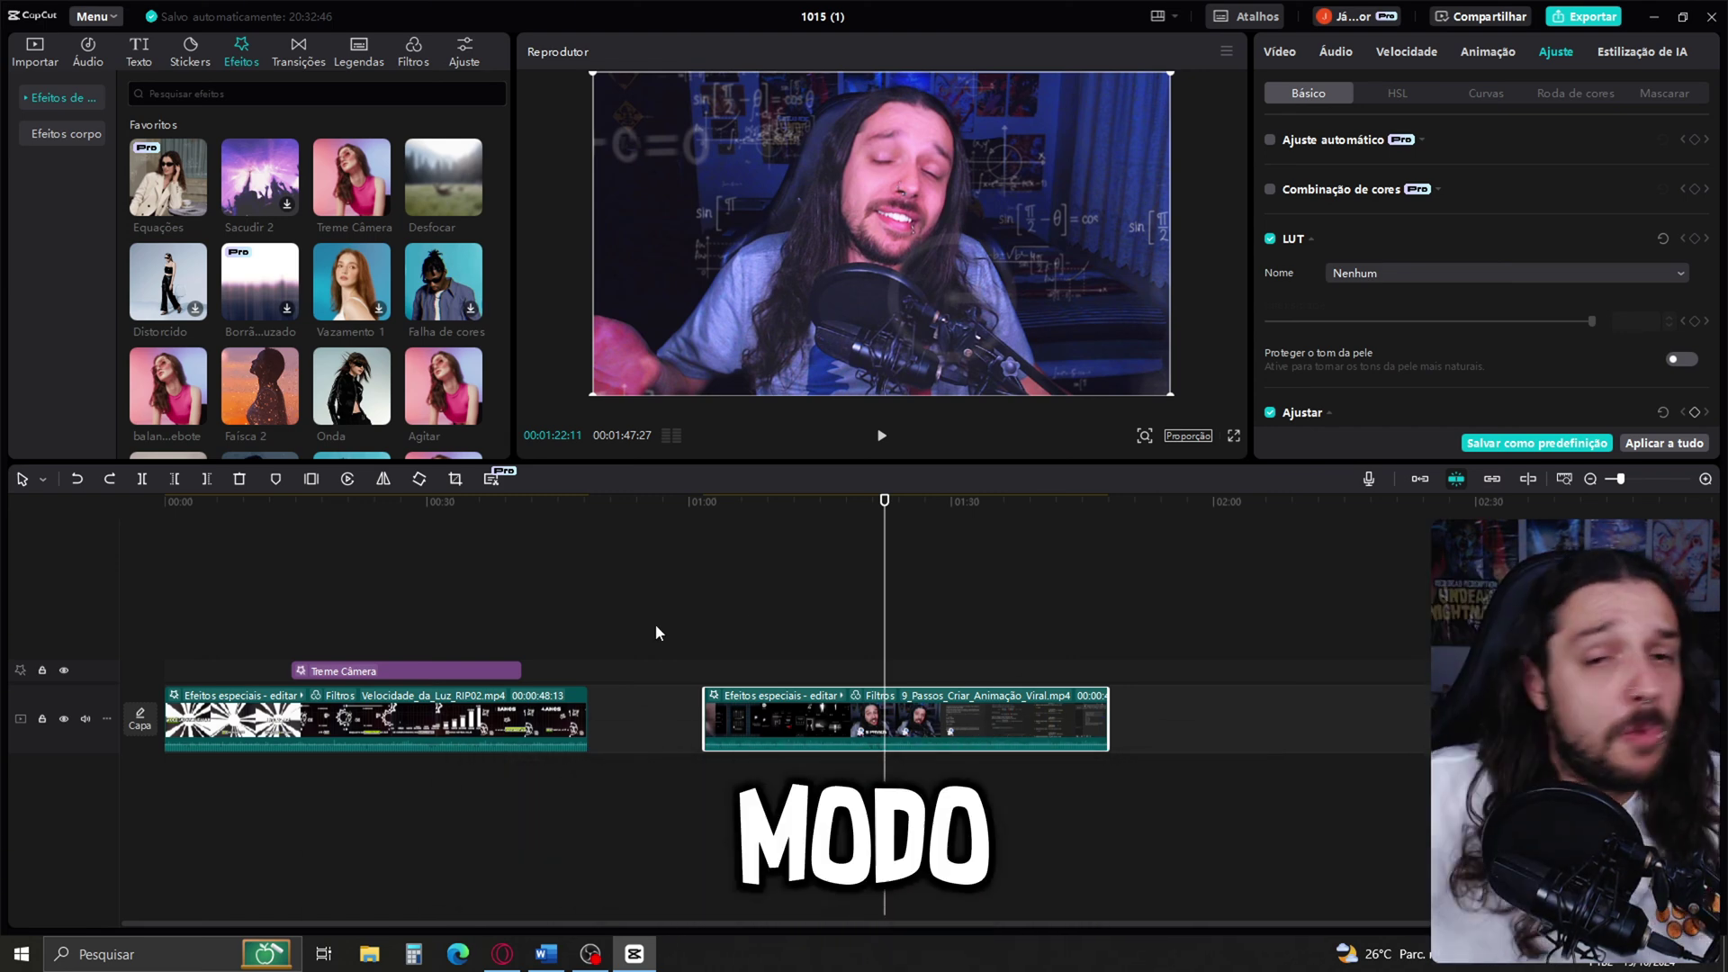
- Split the selected 9_Passos_Criar_Animação_Viral.mp4 clip, and split the stacked clips on all tracks at about 01:15
left_click_drag(827, 595, 769, 600)
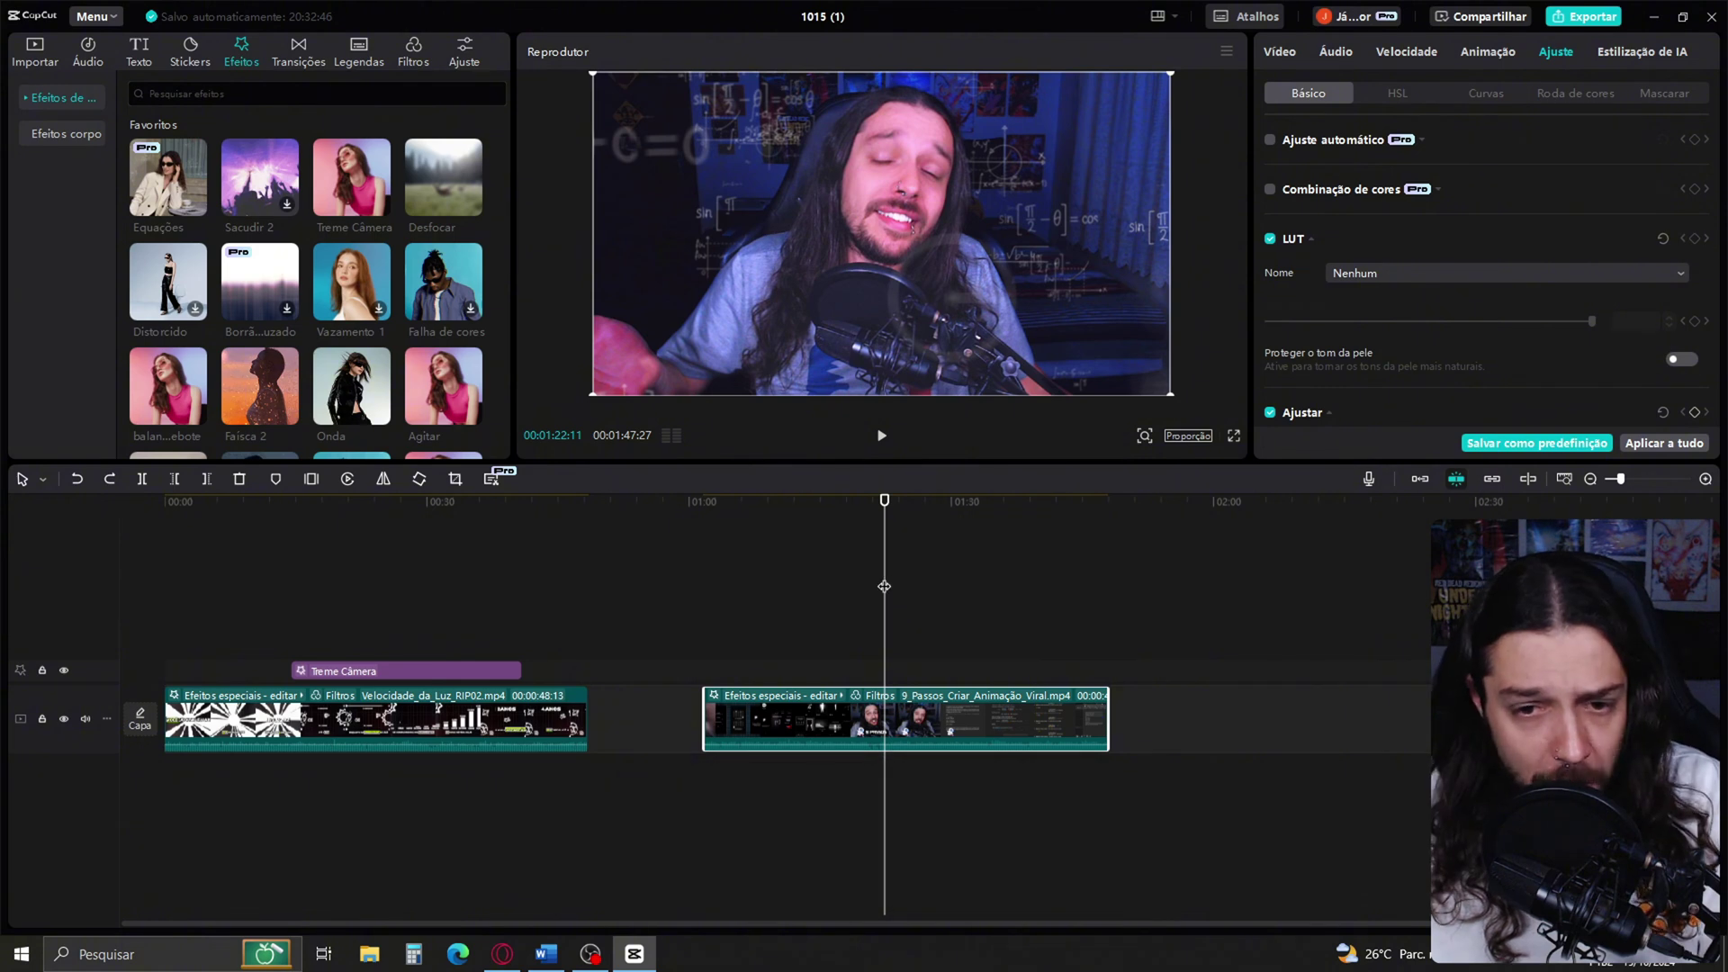
left_click_drag(625, 290, 656, 301)
key("ctrl+b")
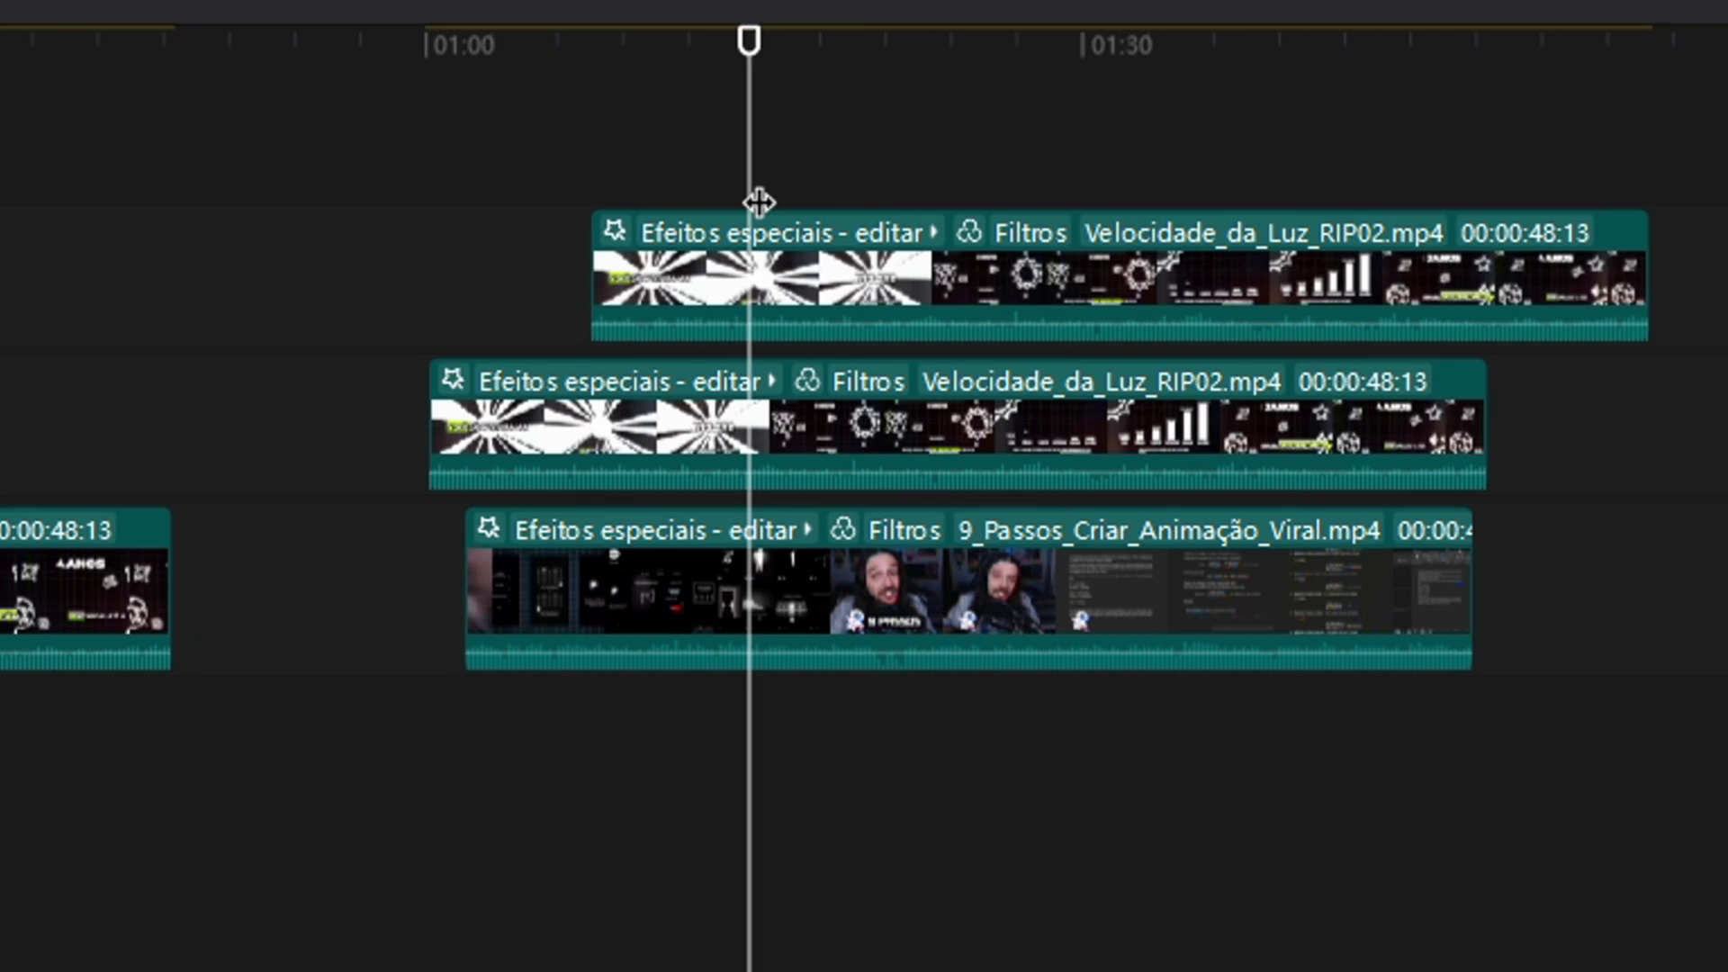
key("ctrl+shift+b")
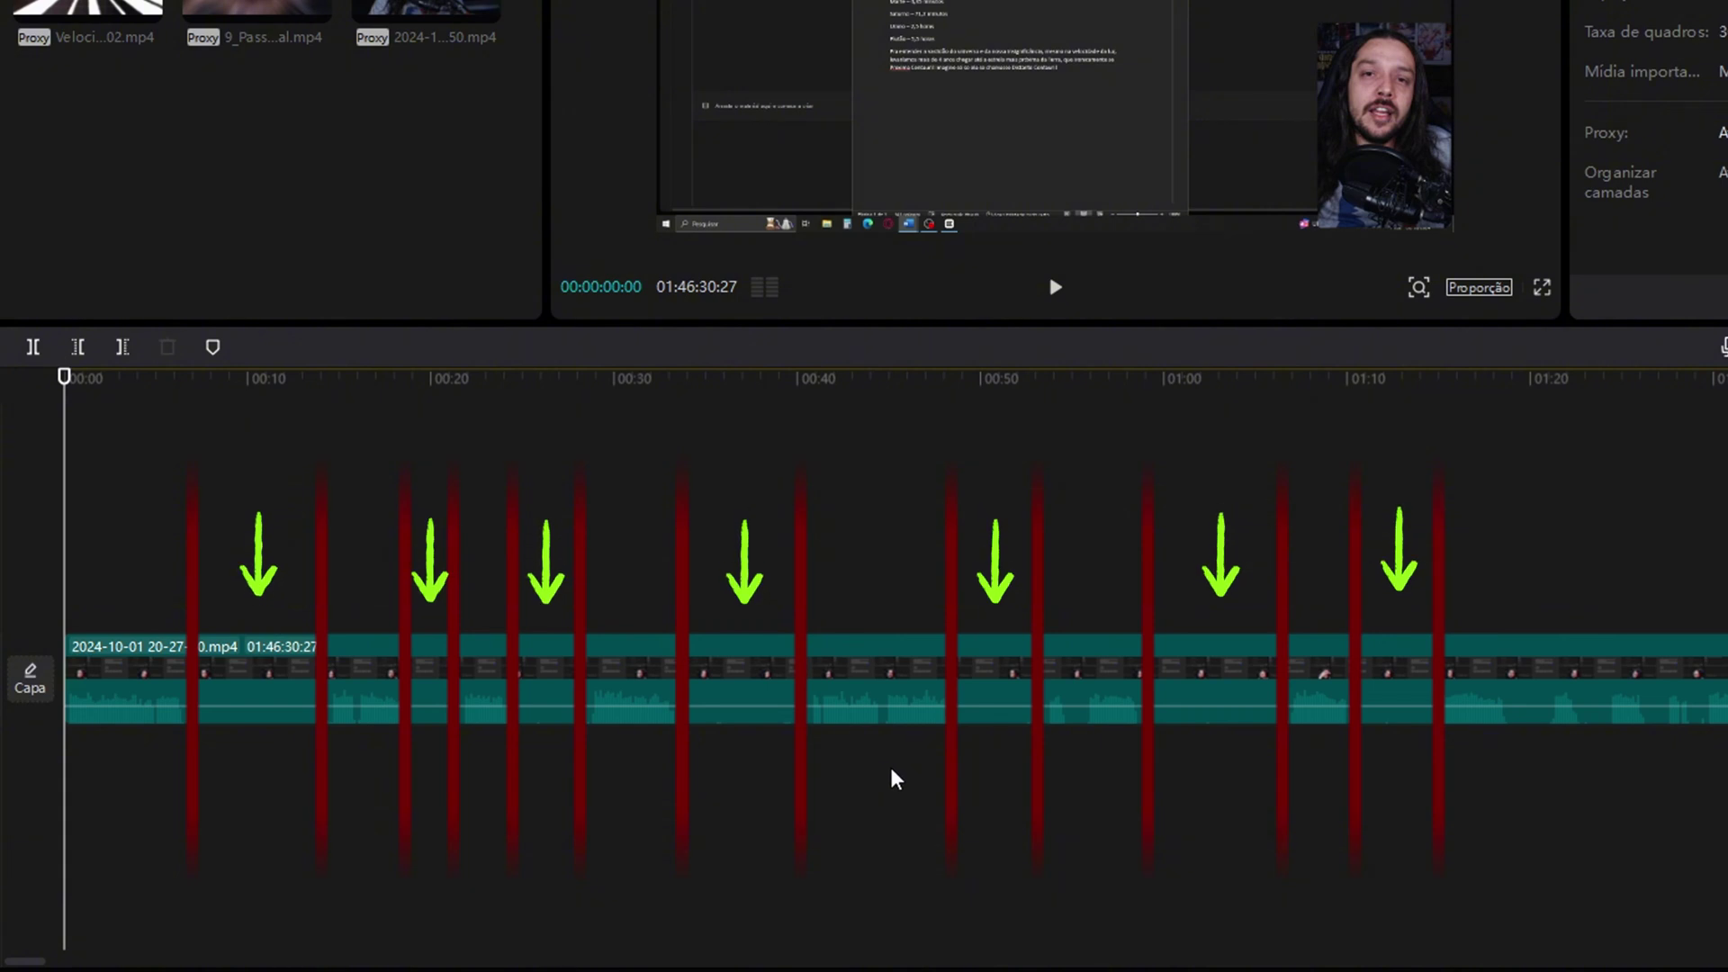
left_click_drag(64, 511, 187, 513)
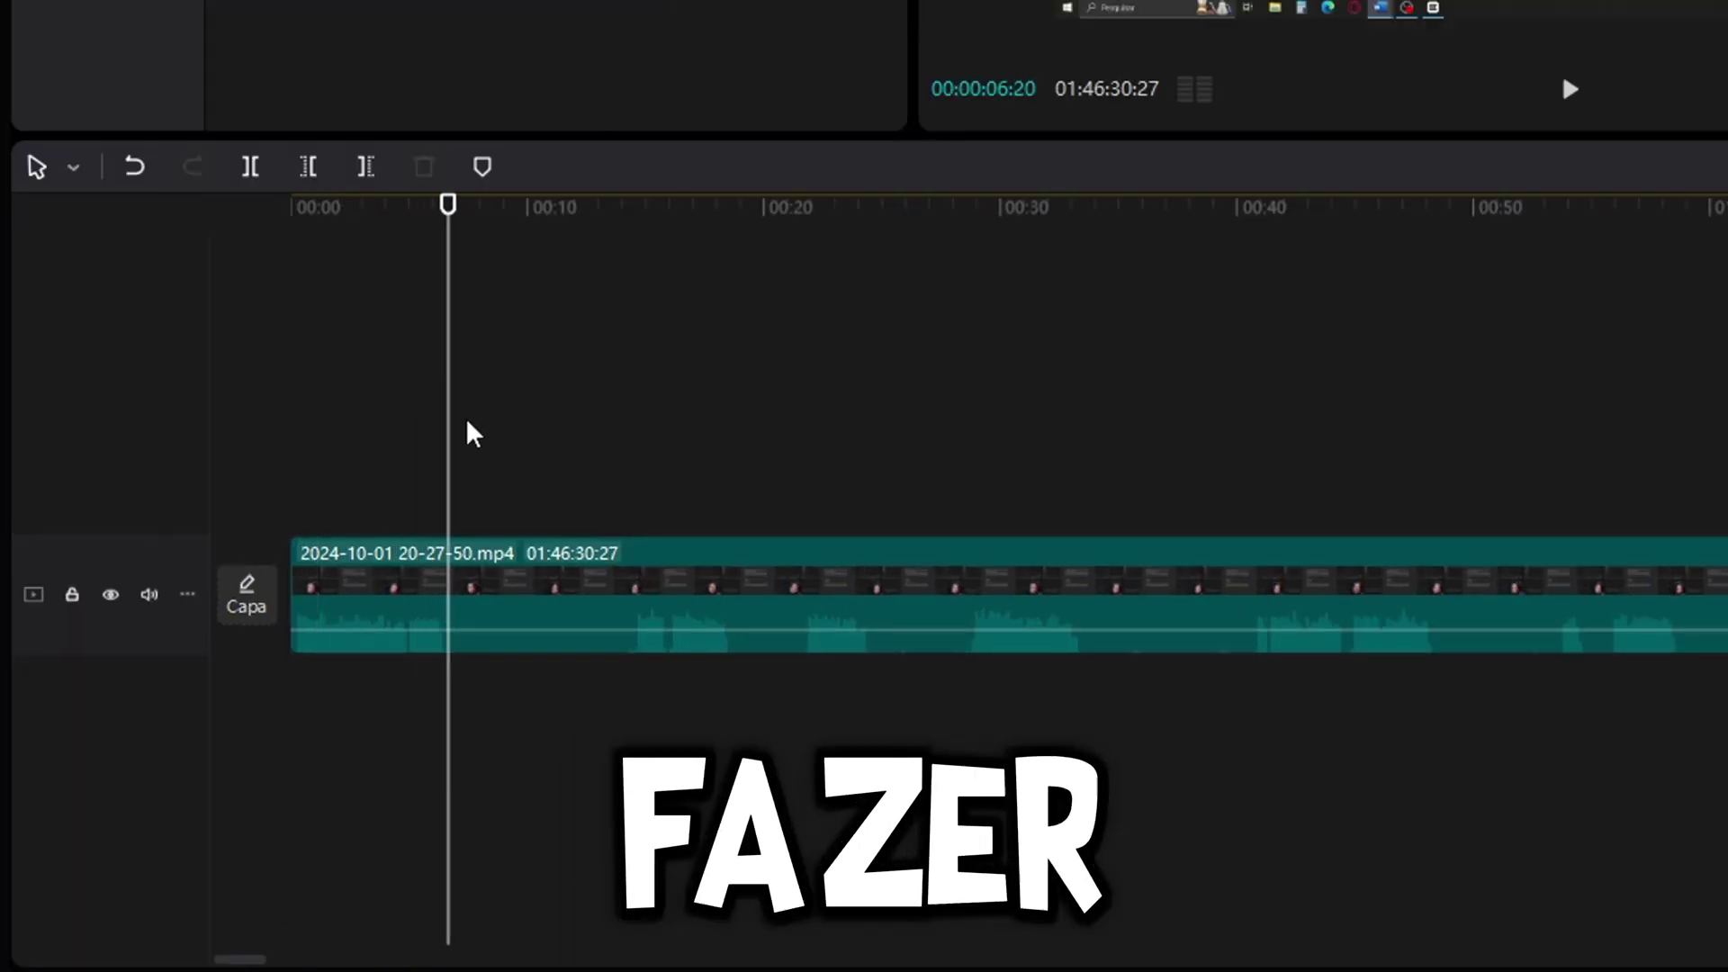
left_click(478, 579)
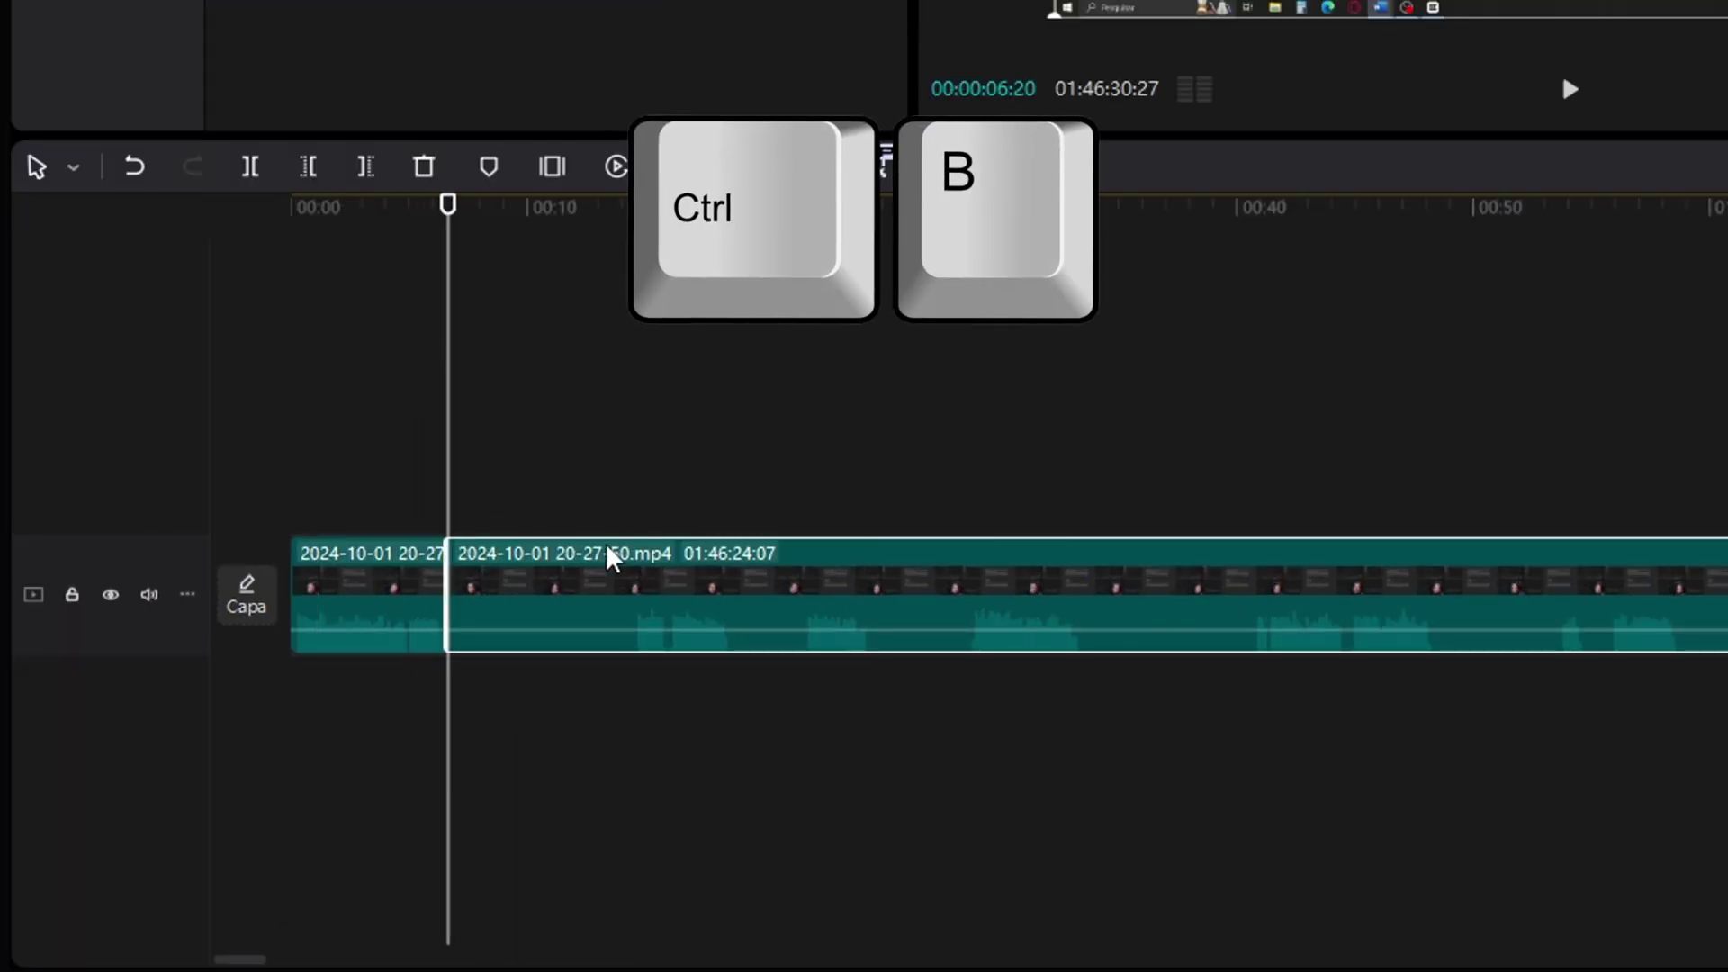
scroll(666, 714, "up", 2)
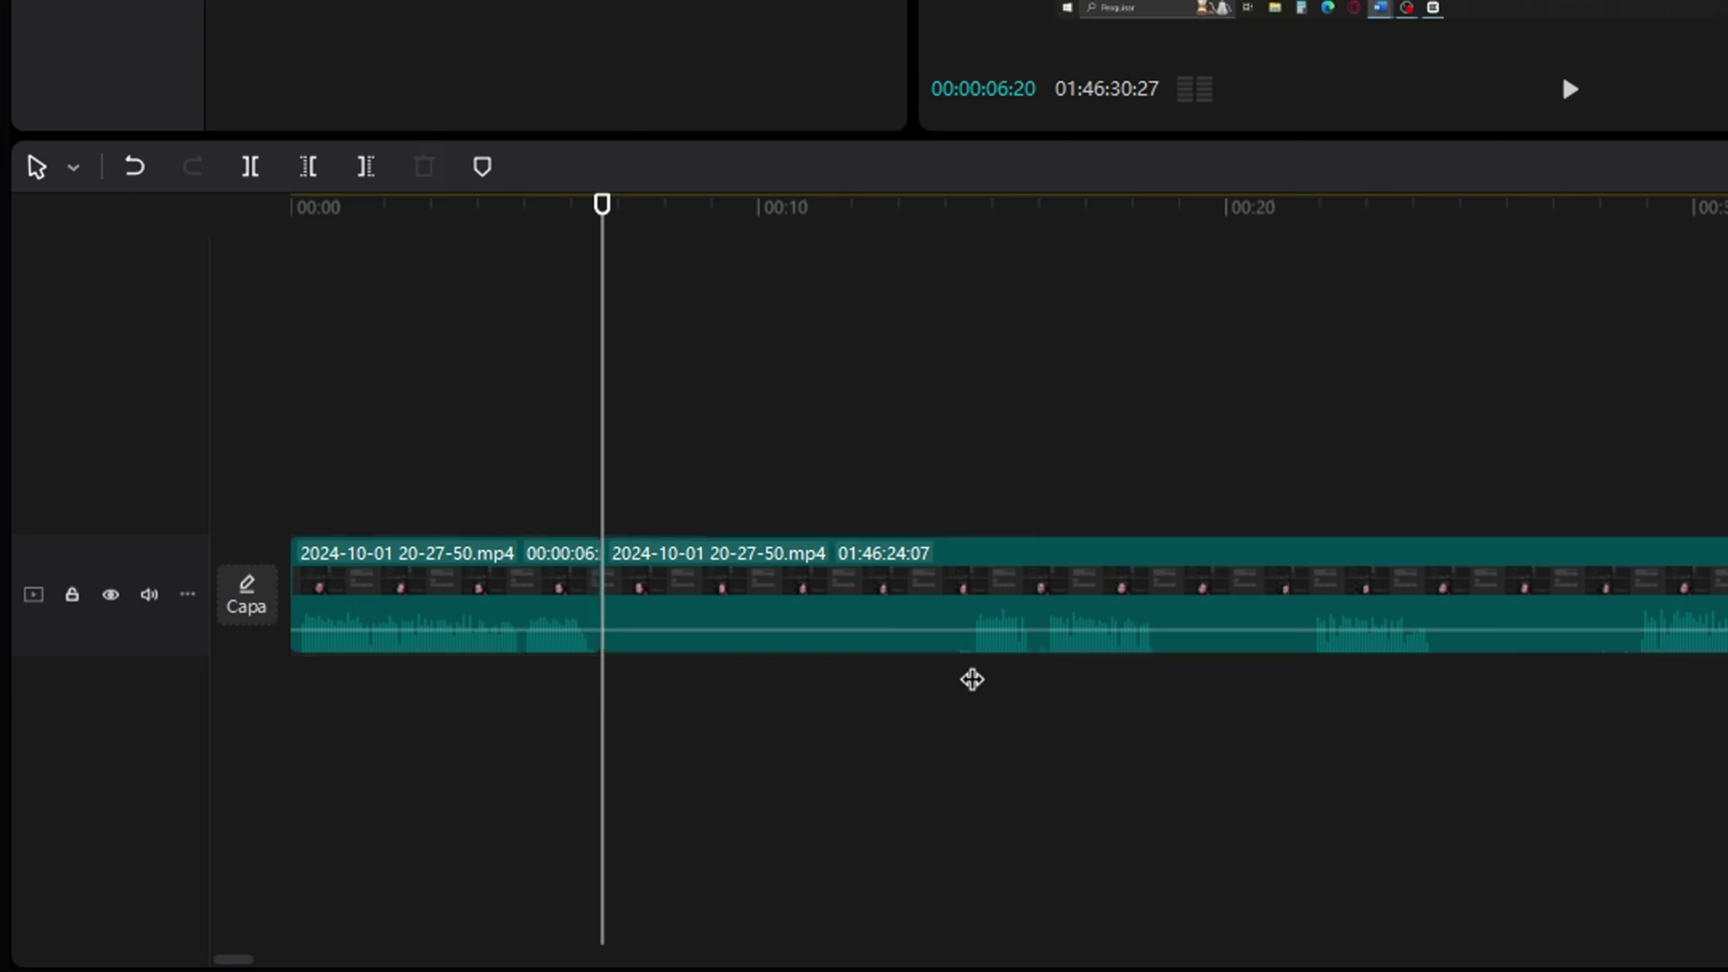
left_click(974, 675)
left_click(1014, 609)
key("ctrl+b")
left_click_drag(822, 412, 766, 723)
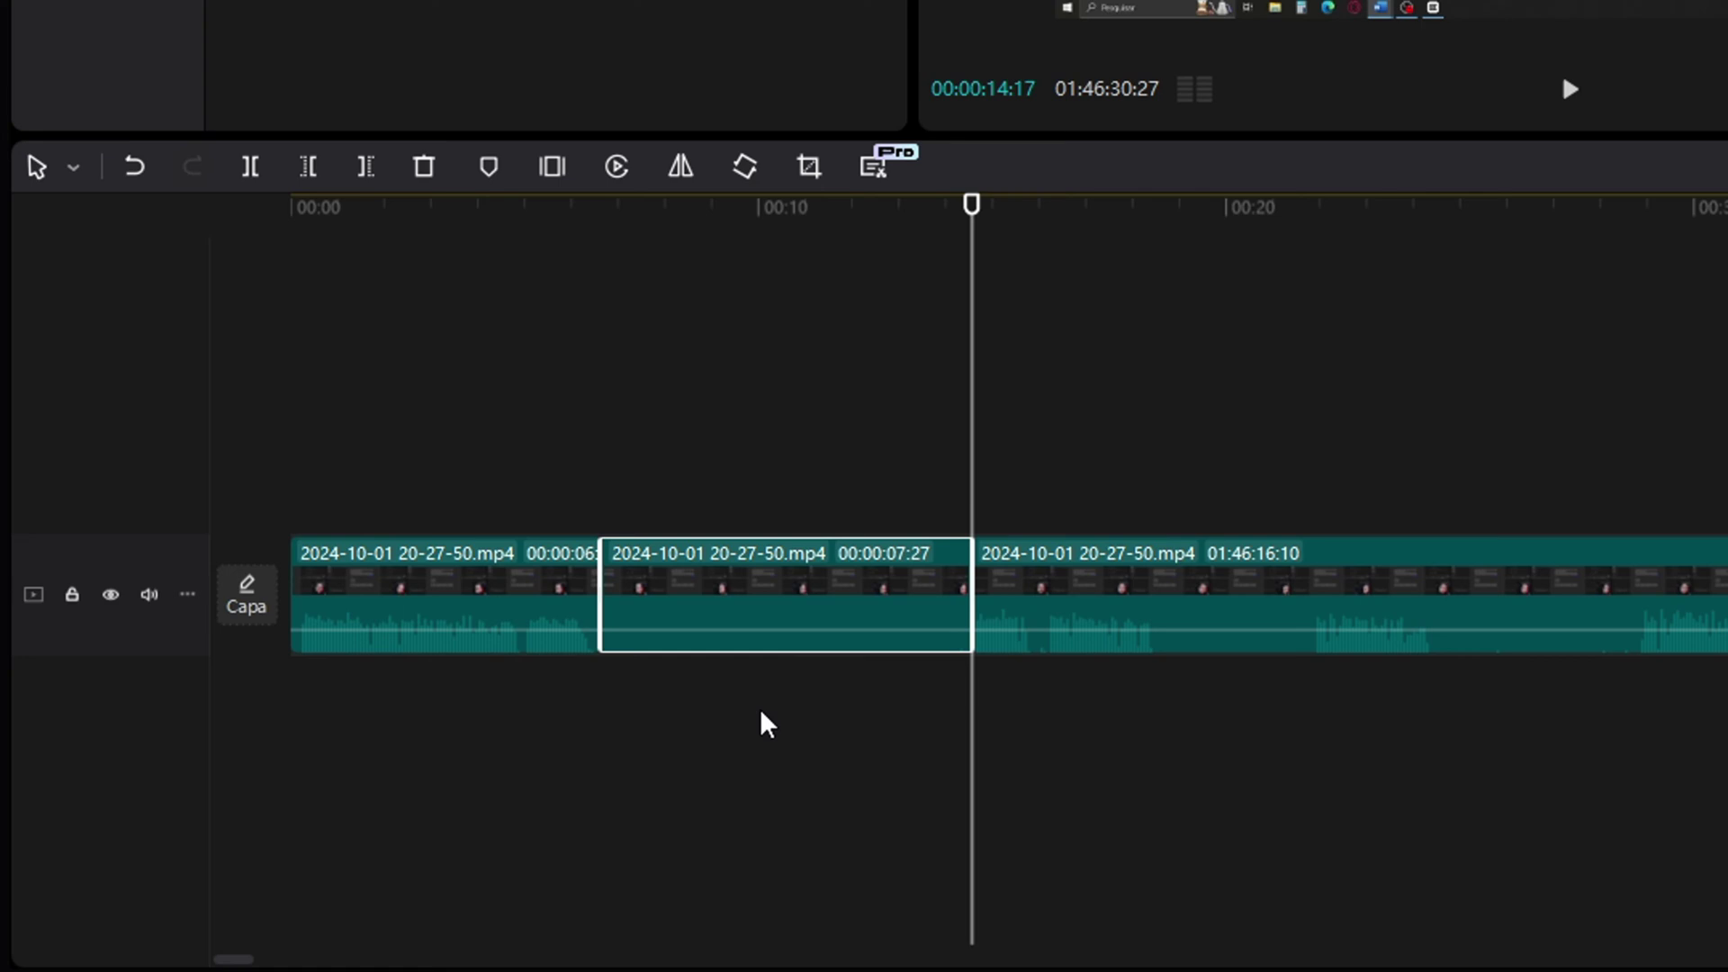
key("Delete")
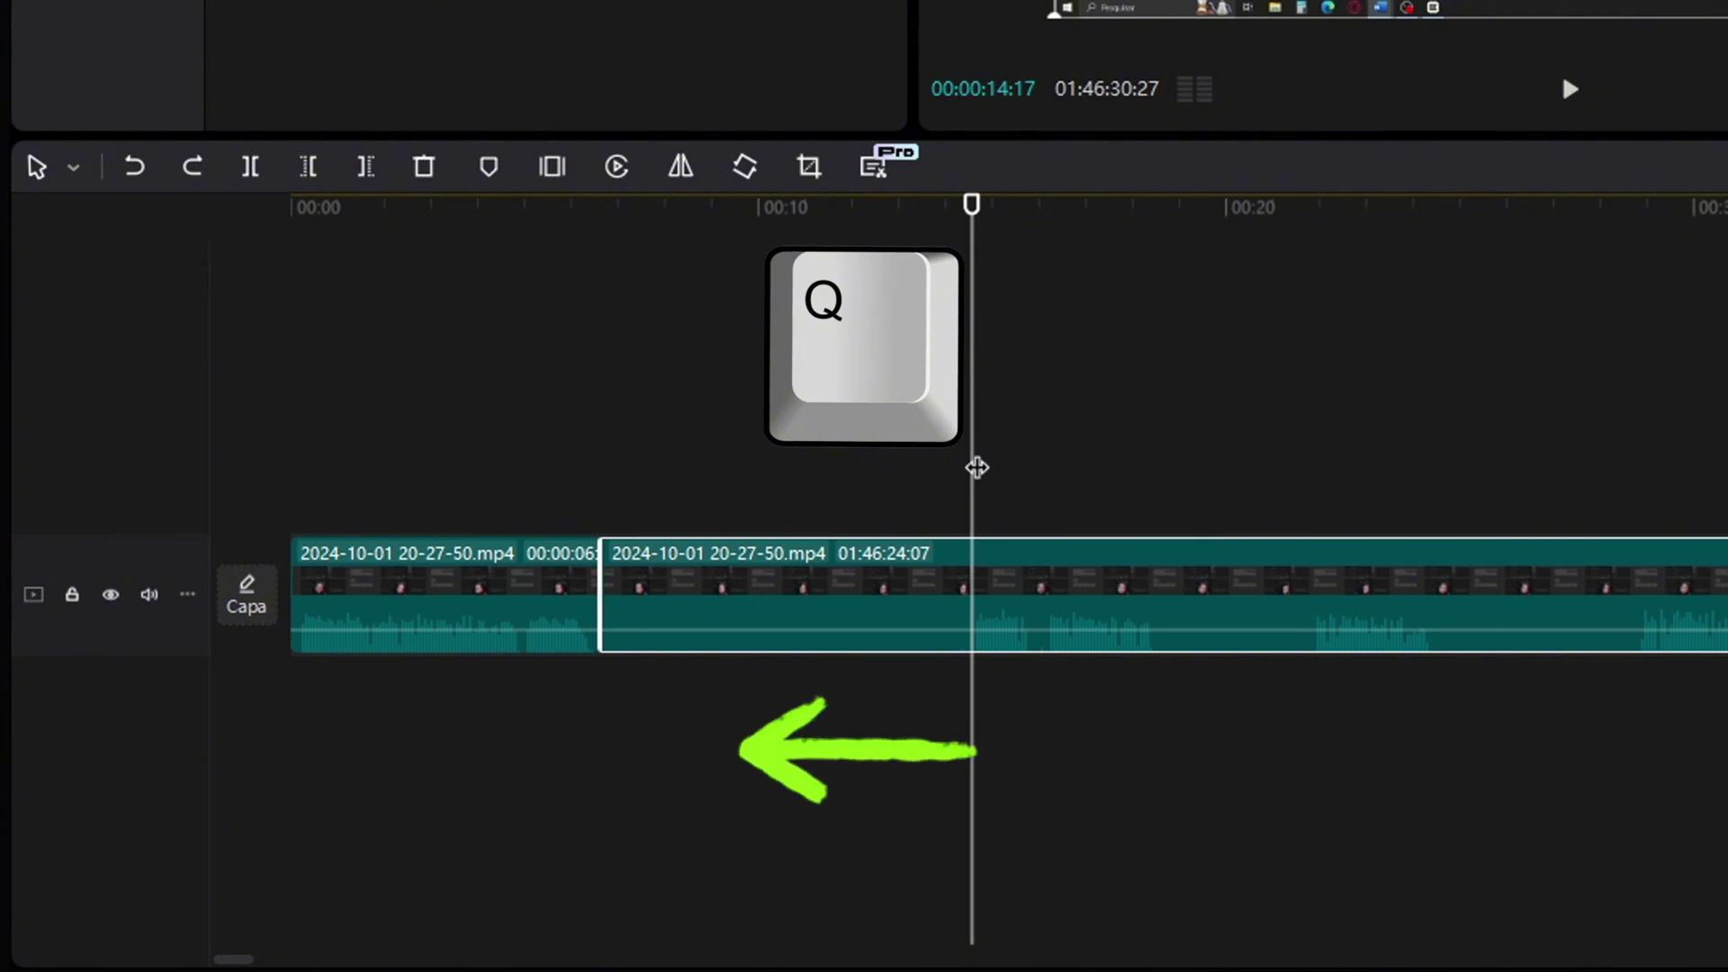
- Trim the silence before 00:00:14:17 off the clip's start, and trim the middle clip's end from 00:00:18:23
key("q")
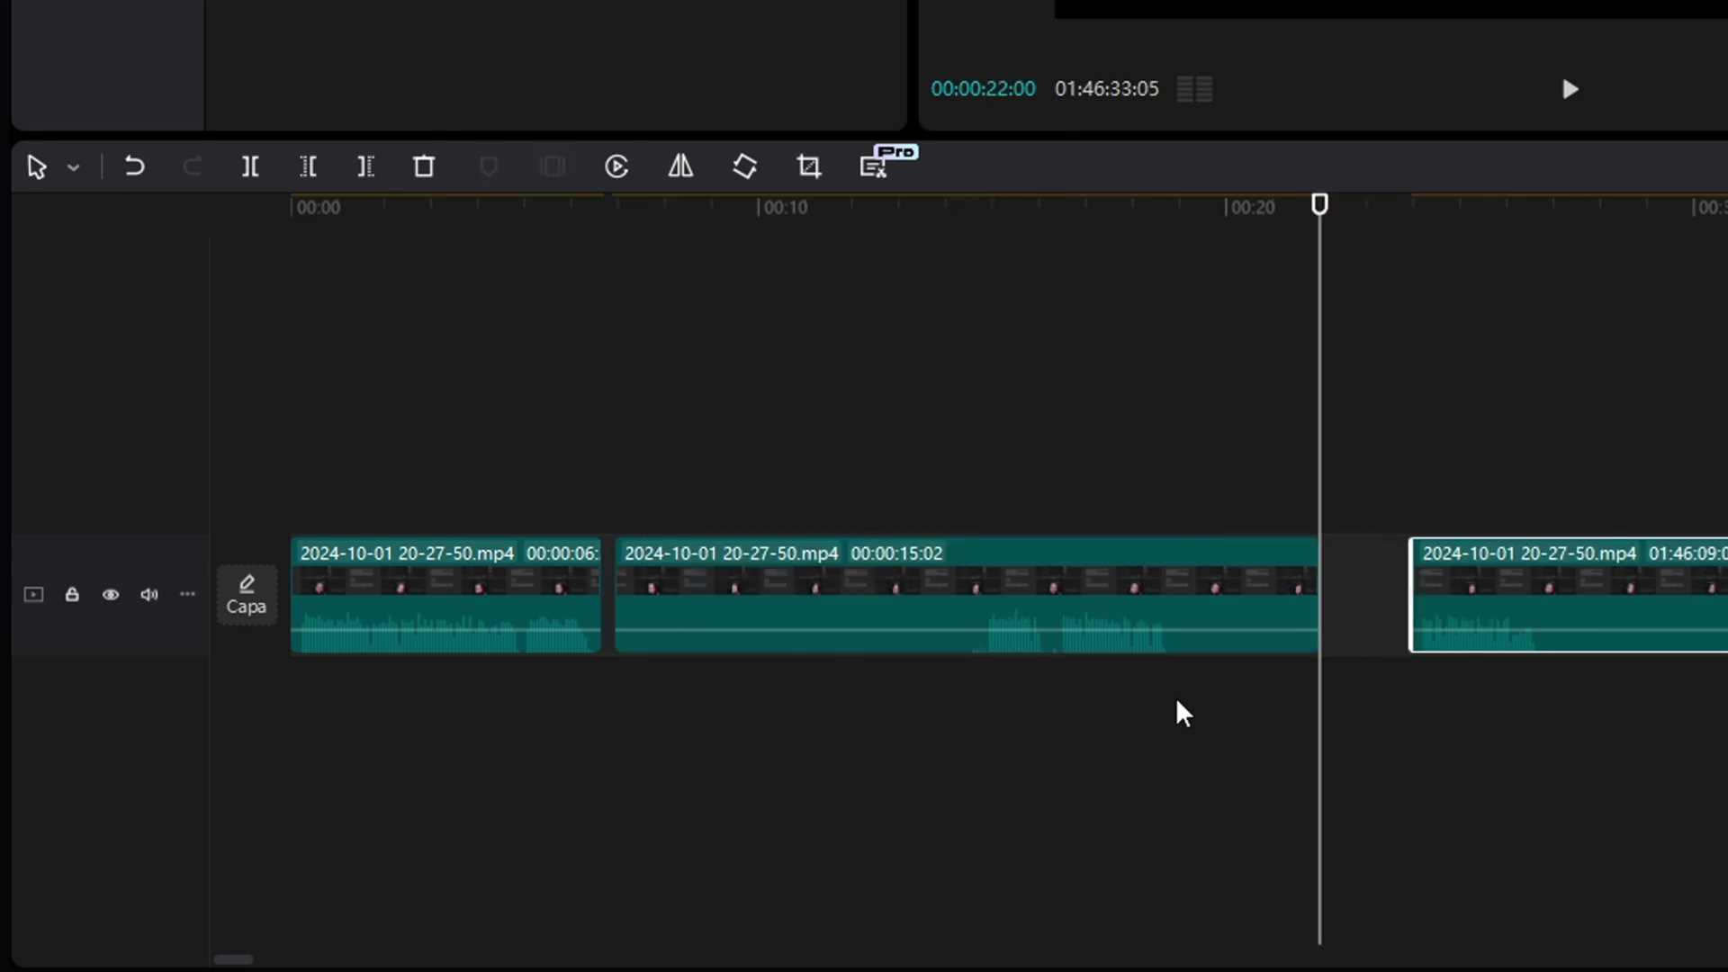
left_click(1172, 711)
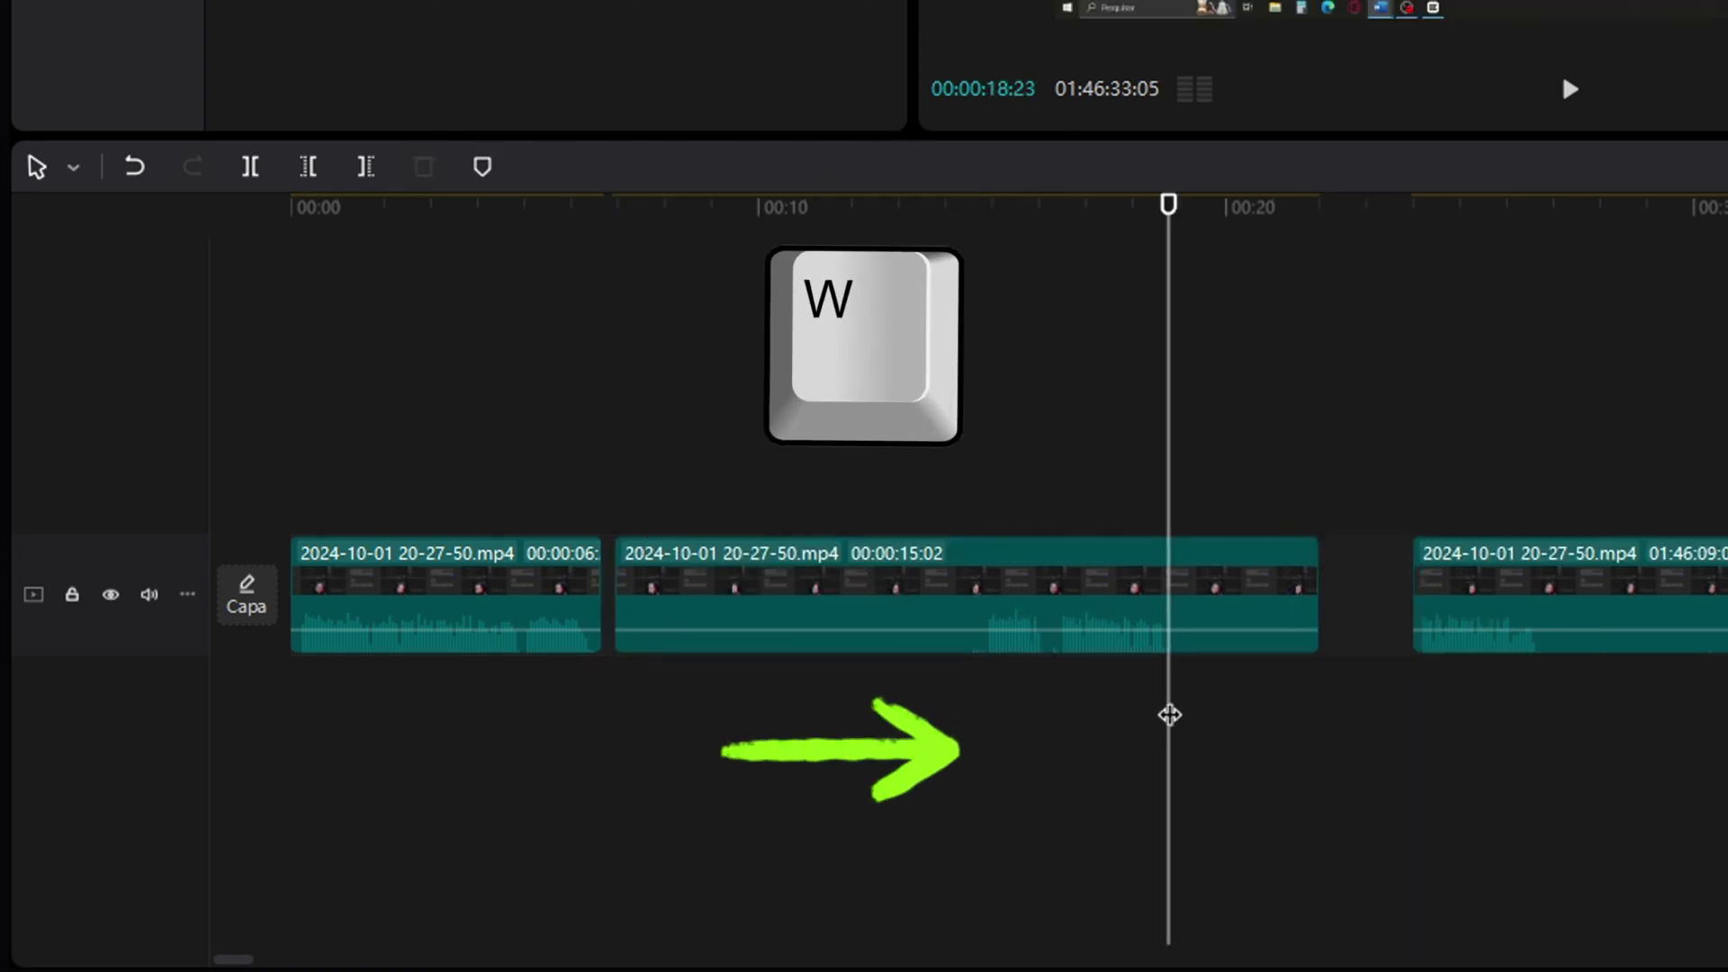
left_click(1276, 614)
key("w")
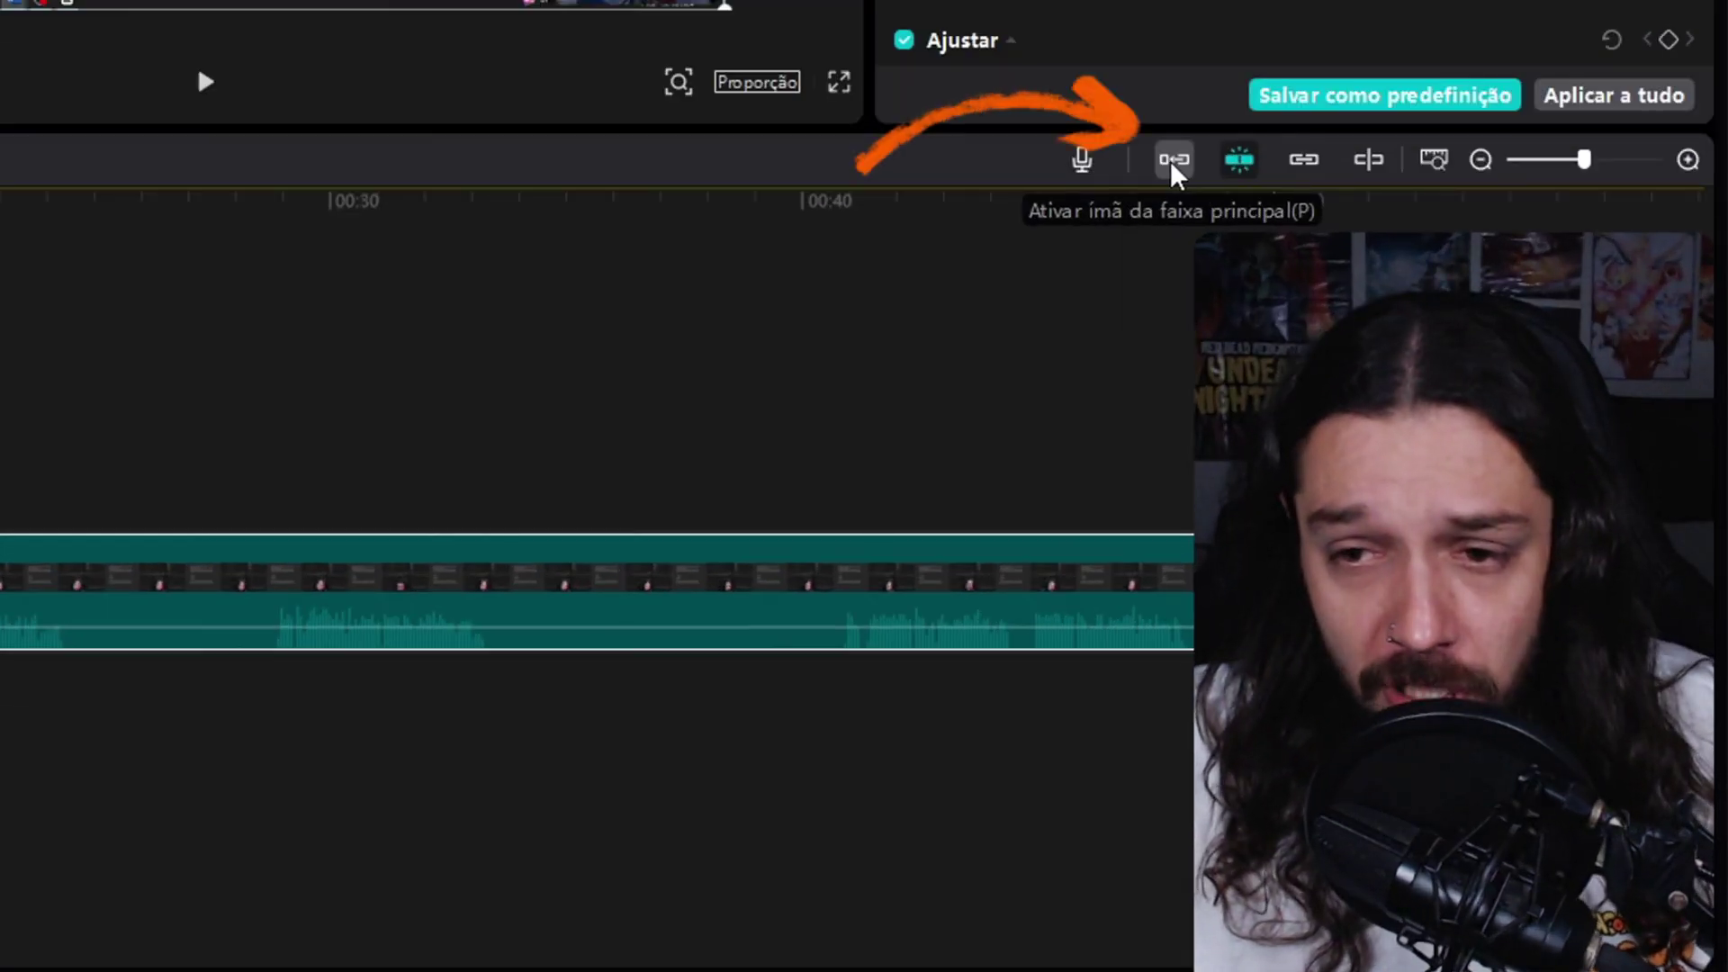
- Turn on the main track magnet so that clips close up gaps automatically
left_click(1174, 160)
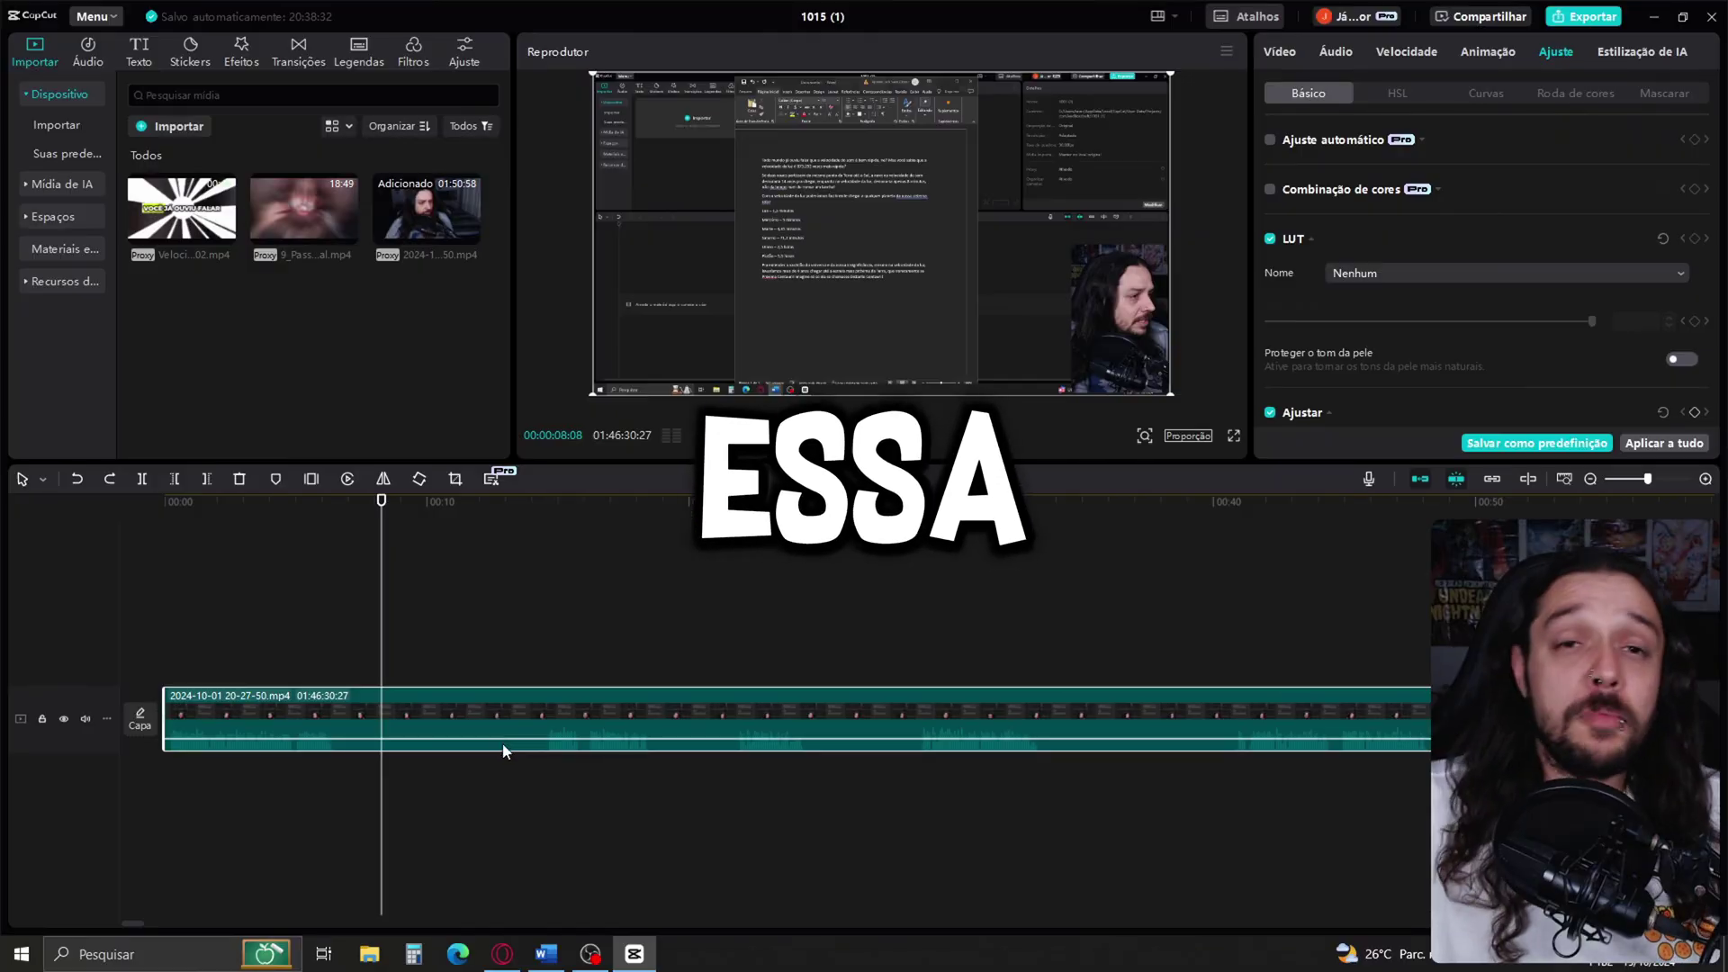
- Try splitting the recording at 00:00:08:08 and moving a piece along the main track, and undo it
key("ctrl+b")
left_click_drag(453, 728, 590, 729)
key("ctrl+z")
- Split the recording at about 6 seconds, where the first speech ends, and trim the silence up to the next speech at about 14 seconds
left_click(334, 778)
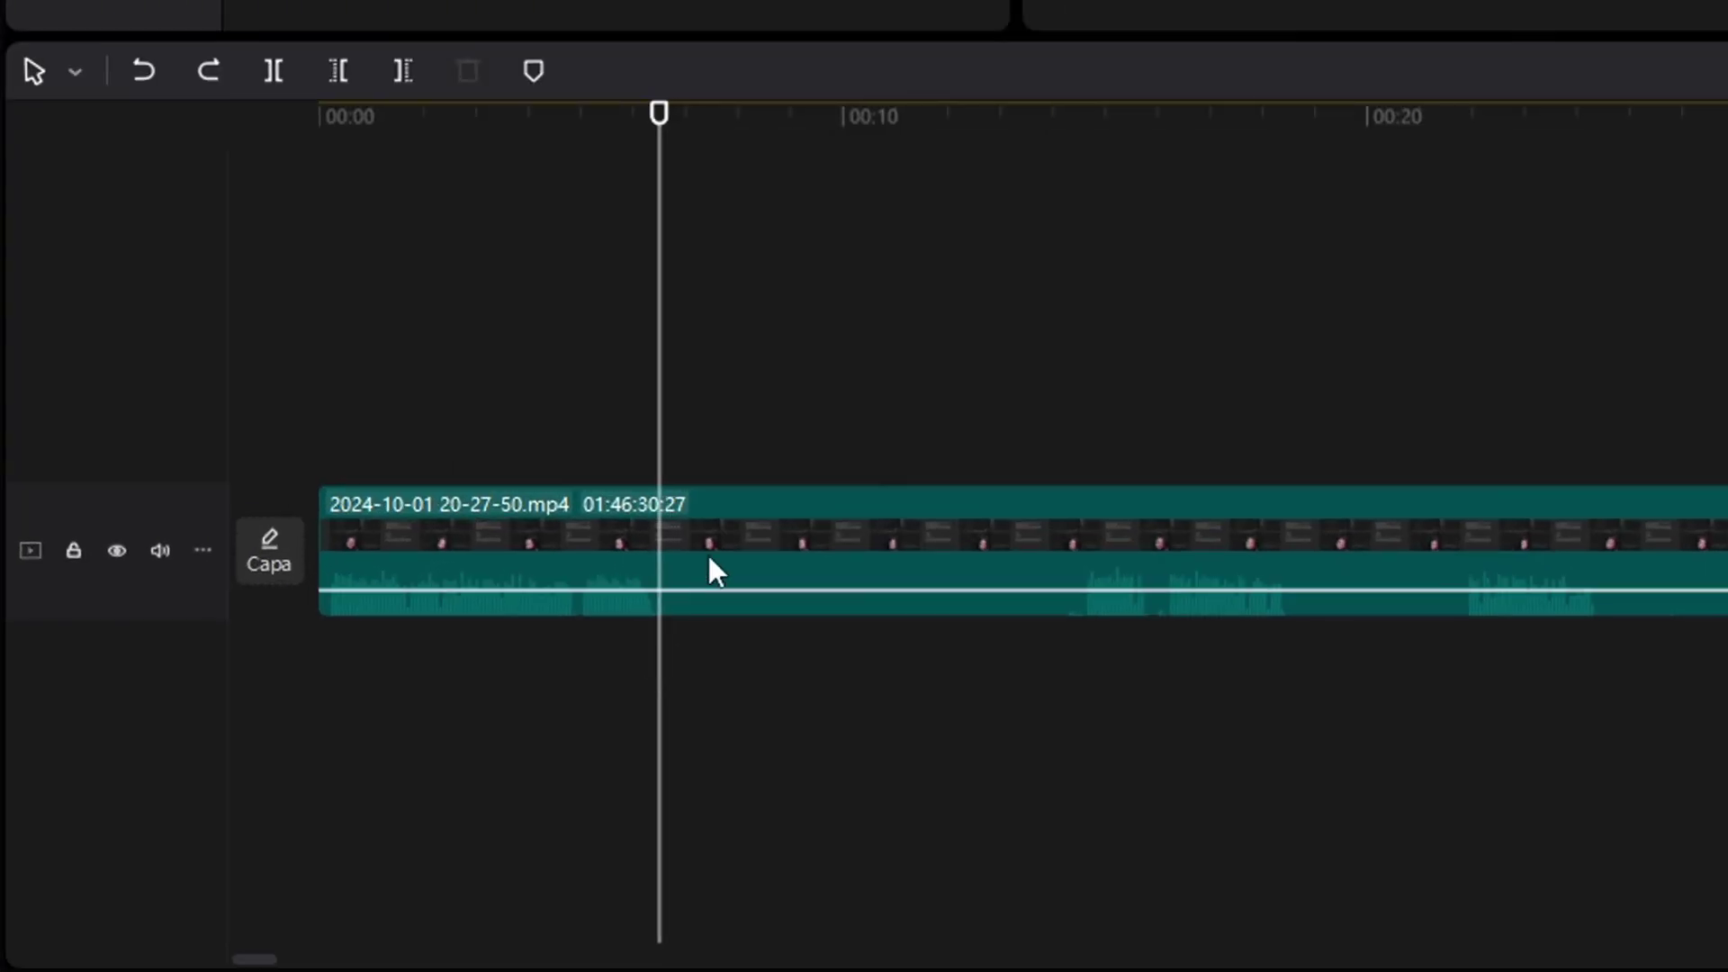
left_click(710, 560)
key("ctrl+b")
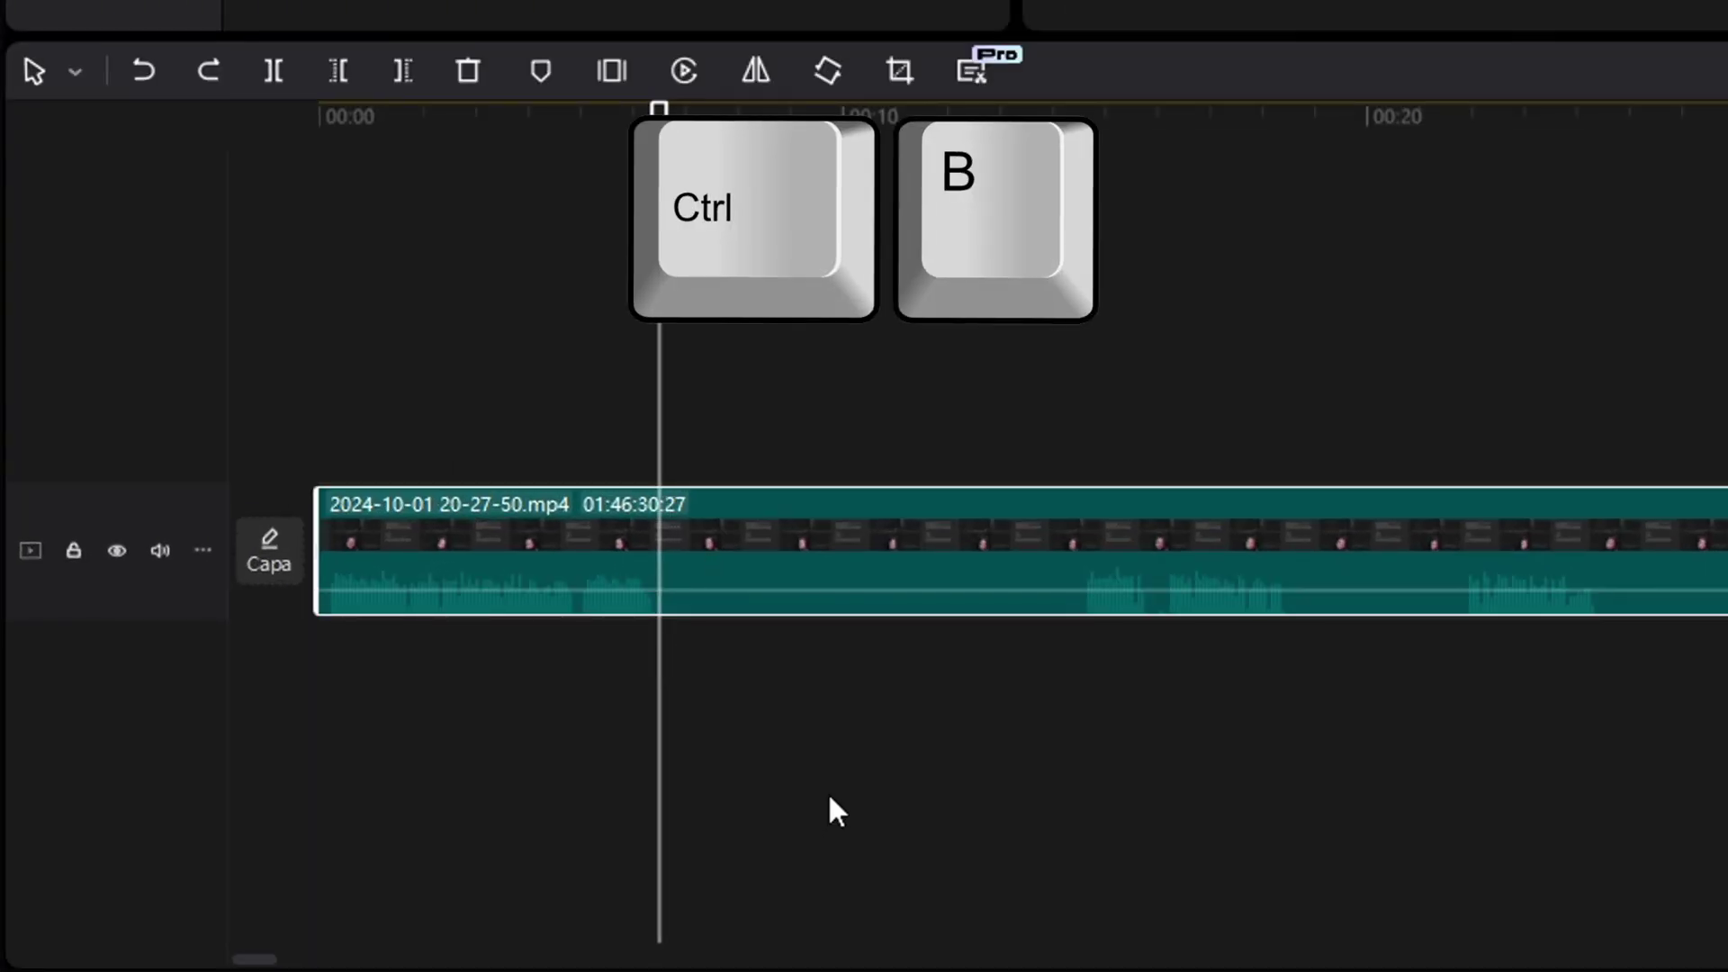
left_click(1082, 677)
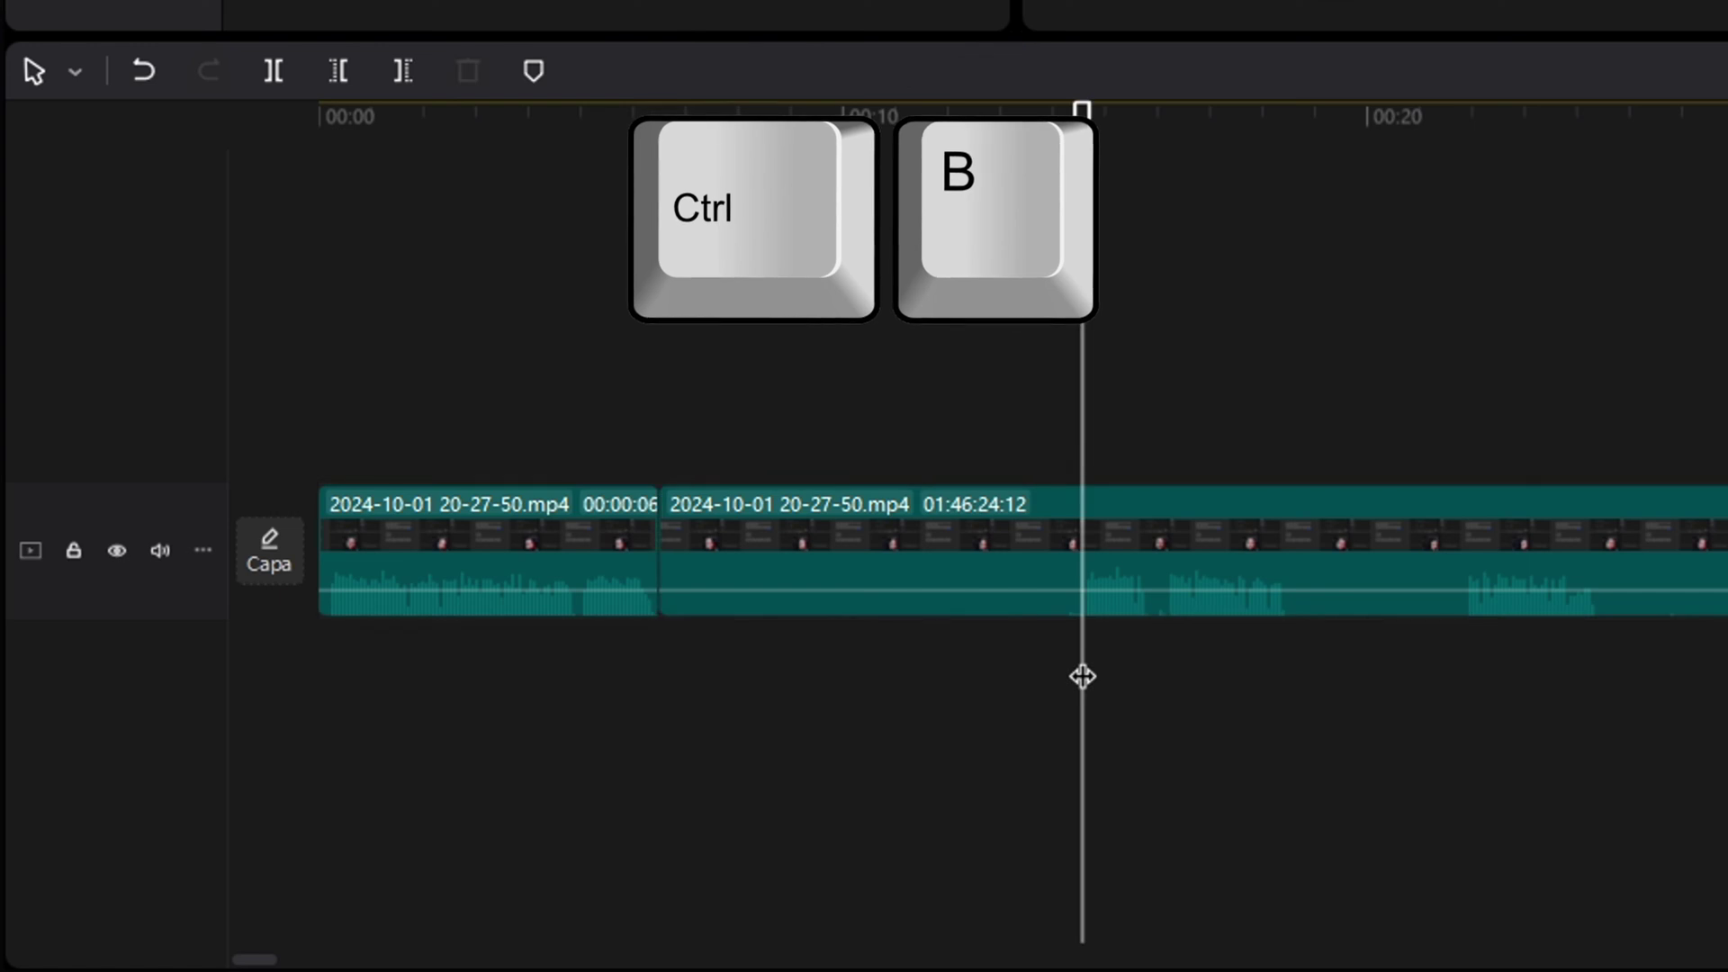
left_click(1184, 568)
key("q")
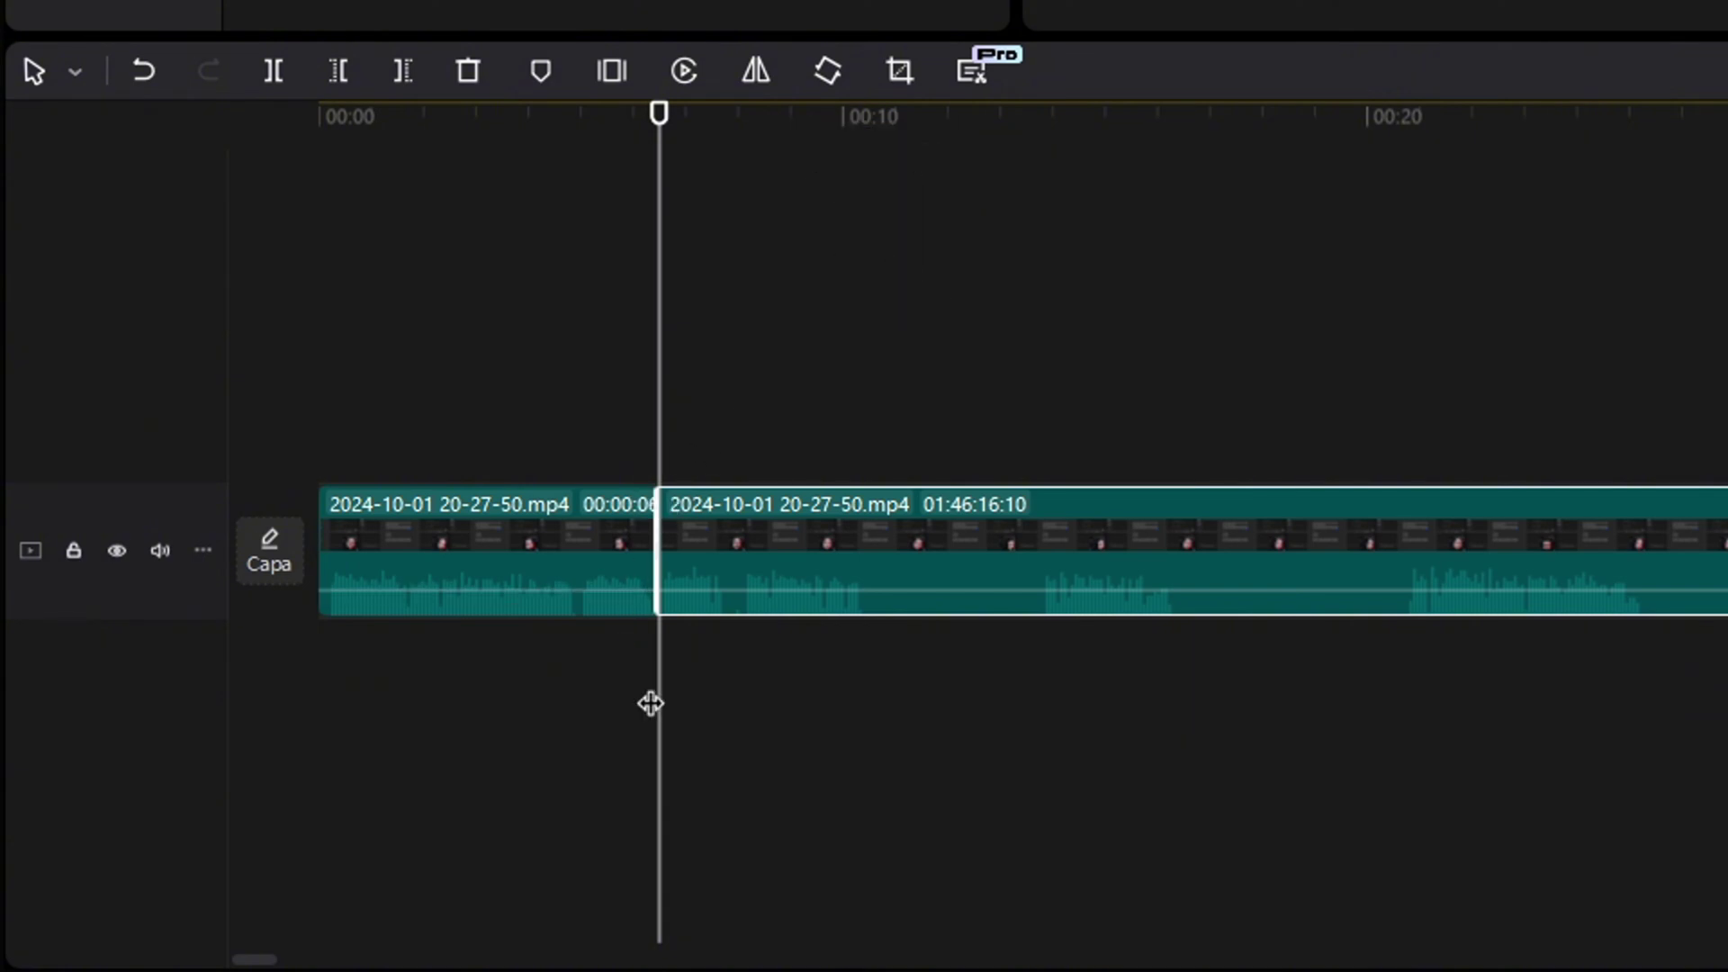
- Split the last clip at about 10 seconds and trim its silent start up to about 14 seconds
left_click_drag(656, 709, 855, 734)
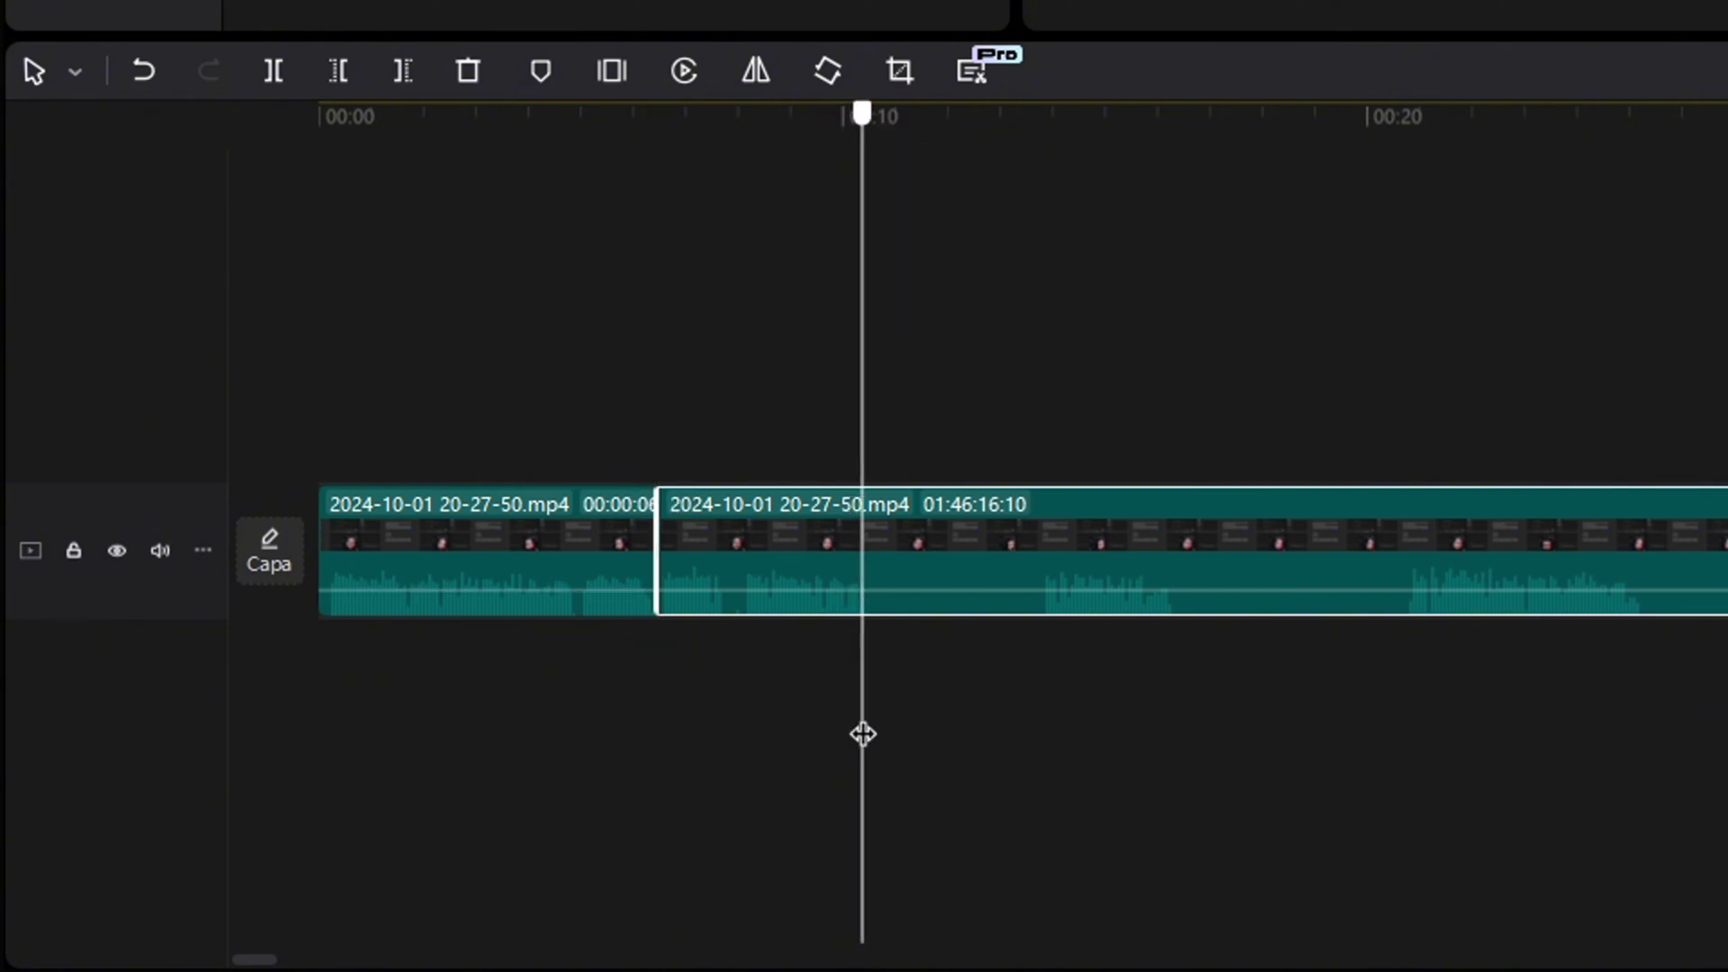
key("ctrl+b")
left_click(1035, 668)
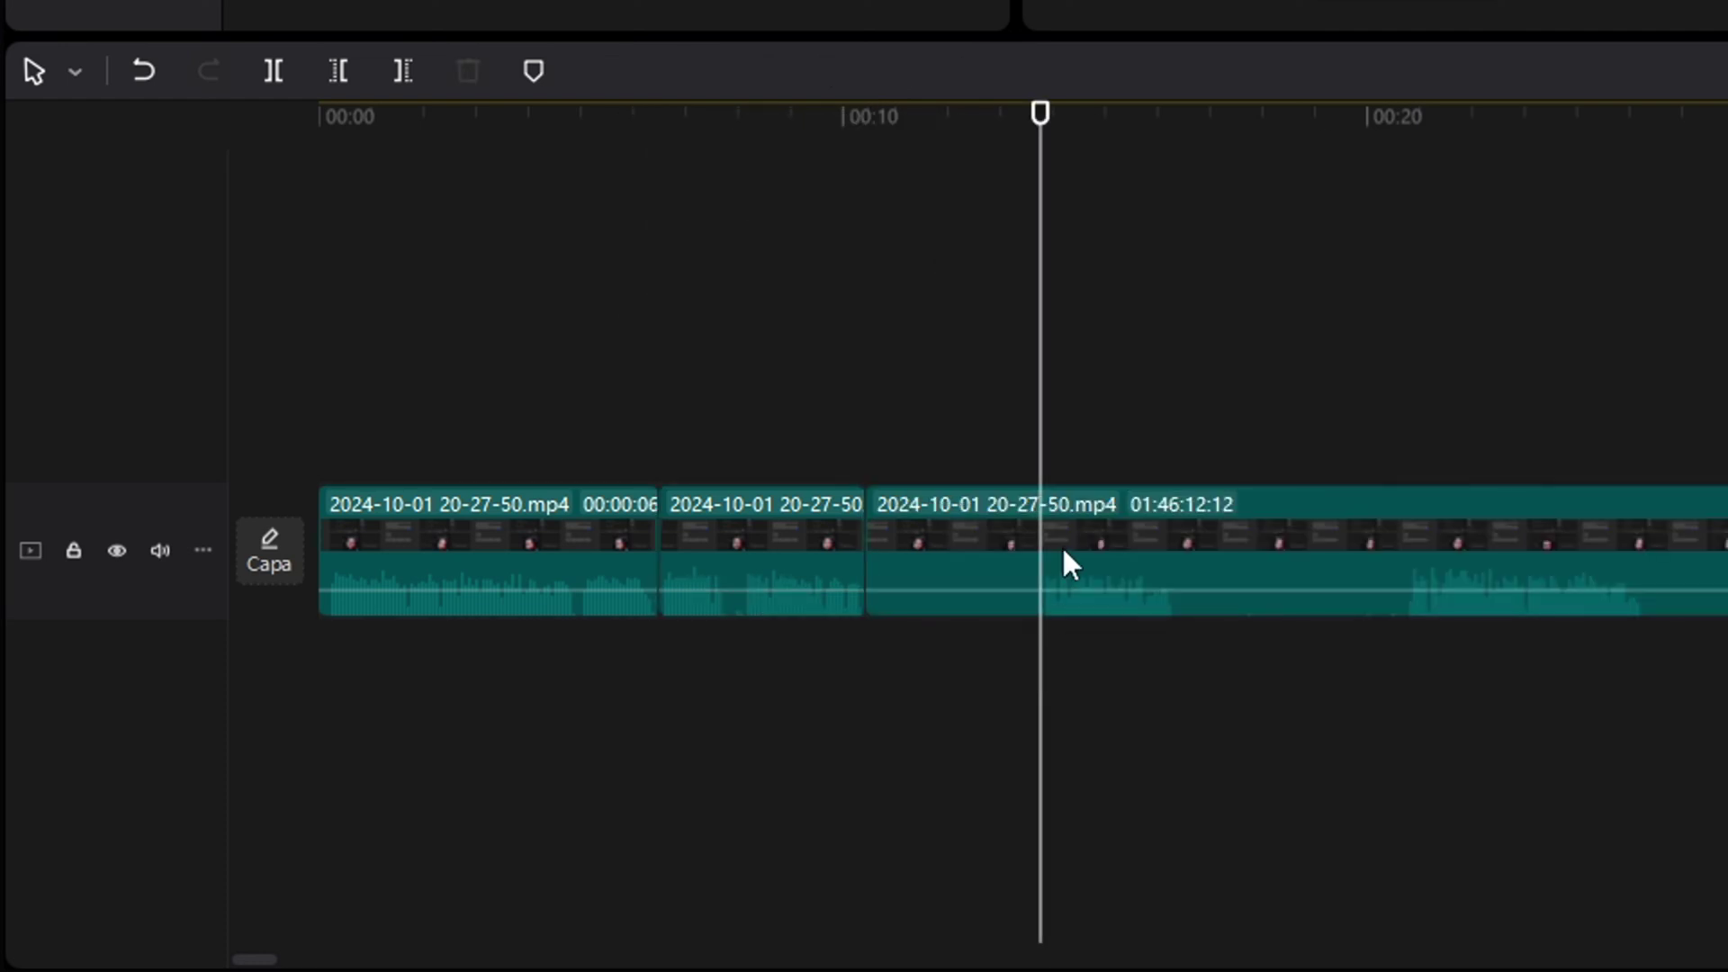
key("q")
- Split the last clip at about 13 seconds and trim its silent start up to about 17 seconds
left_click(1003, 699)
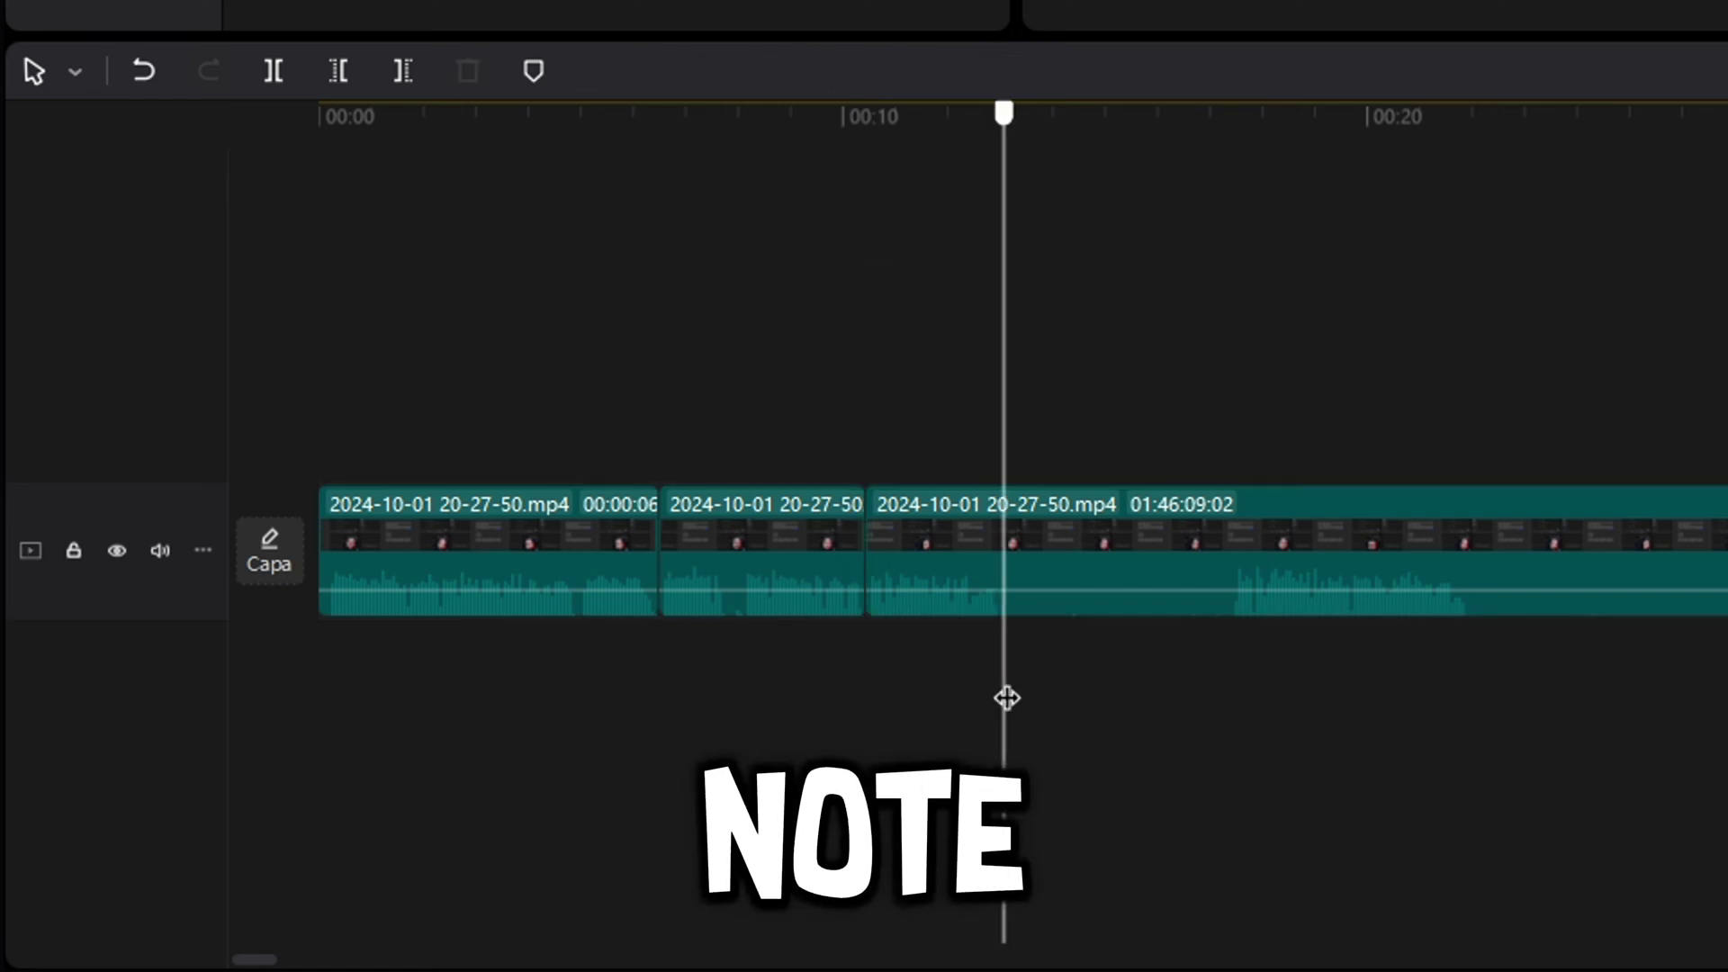
key("ctrl+b")
left_click(1212, 672)
left_click(1231, 673)
key("q")
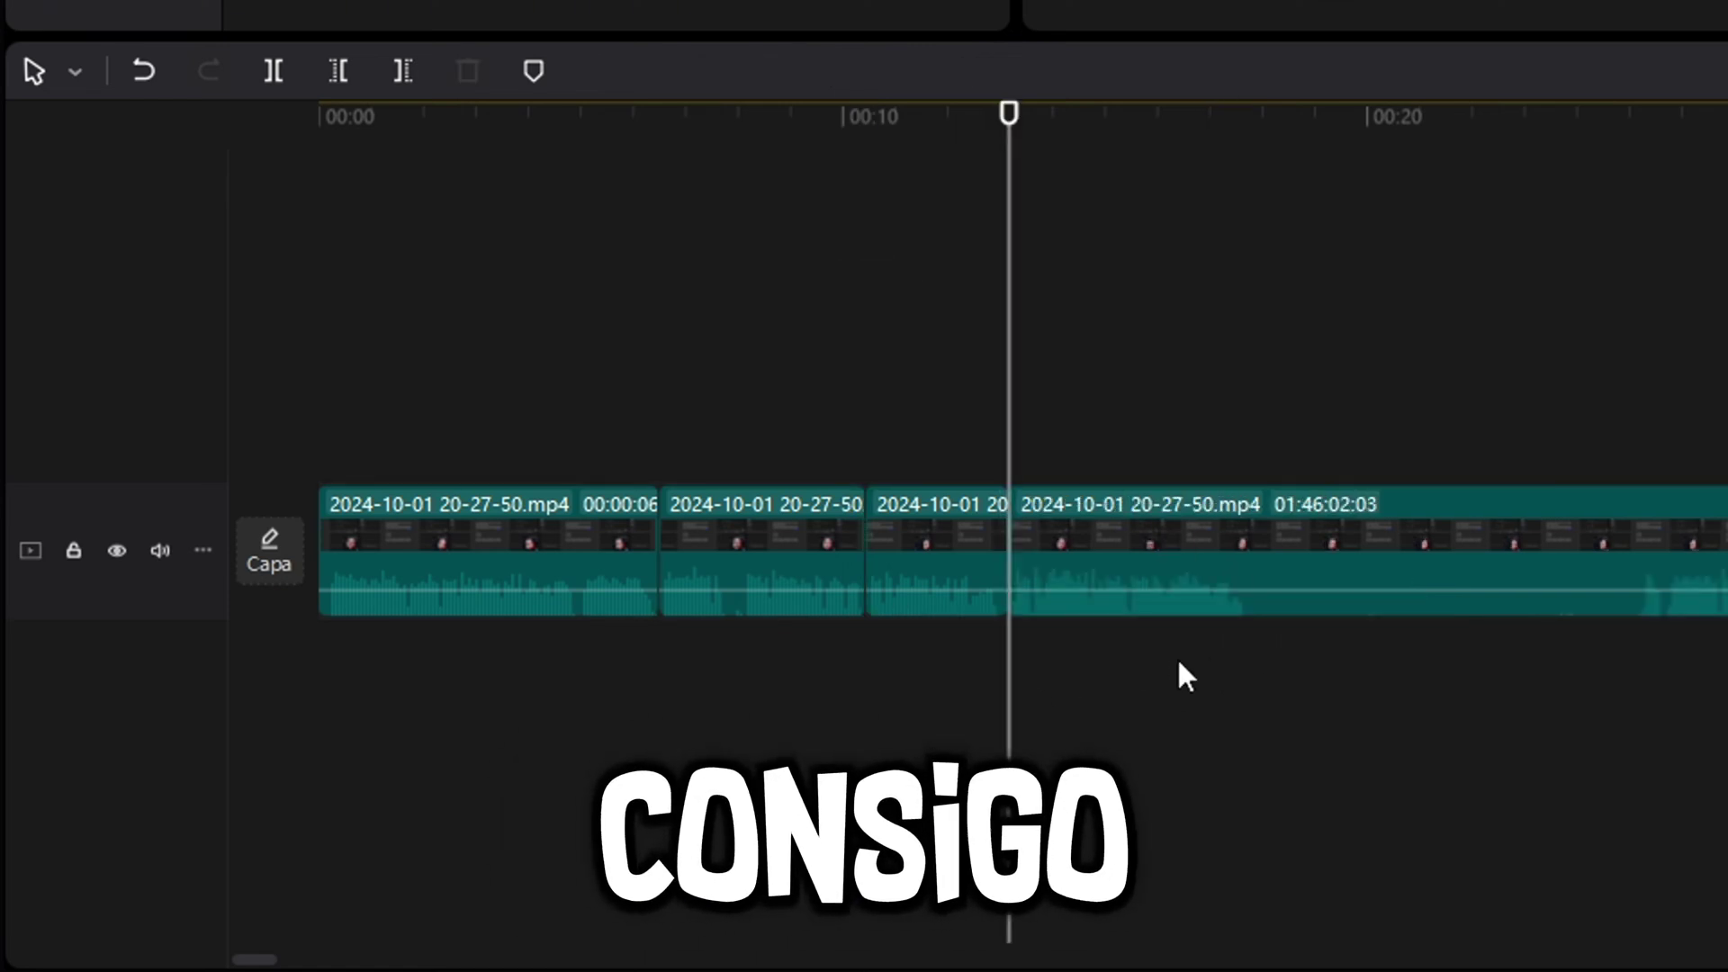
- Split the last clip at about 18 seconds and trim its silent start up to about 25 seconds
left_click(1247, 666)
key("ctrl+b")
left_click(1627, 673)
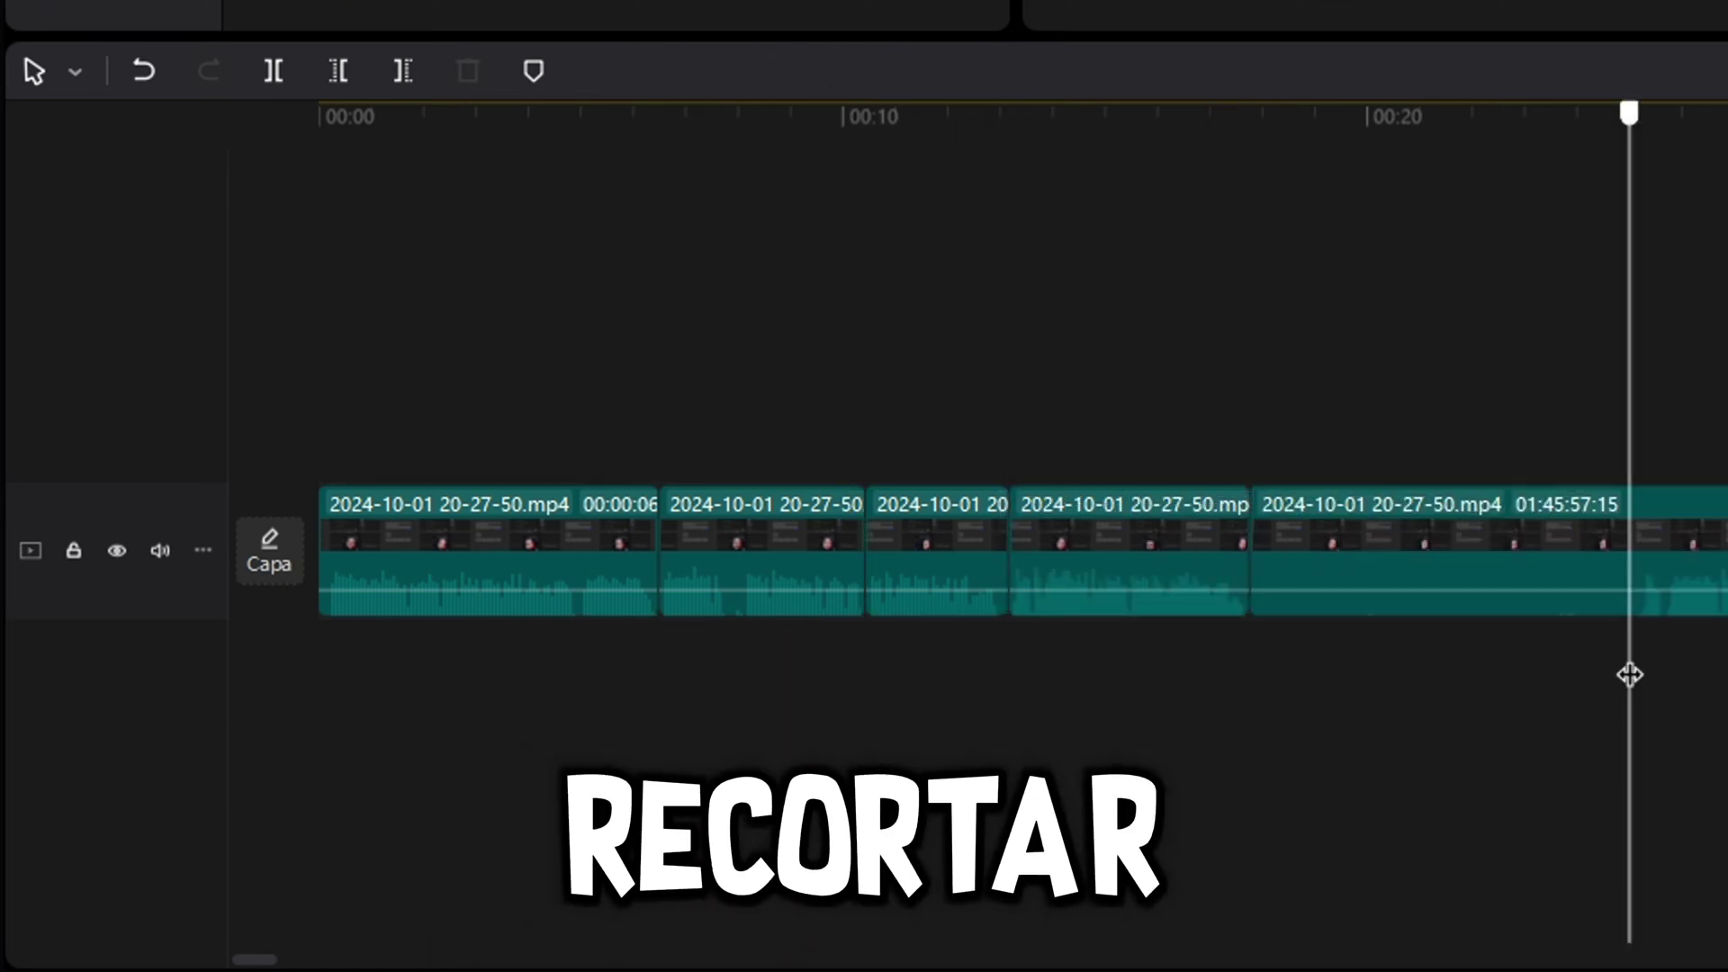
key("q")
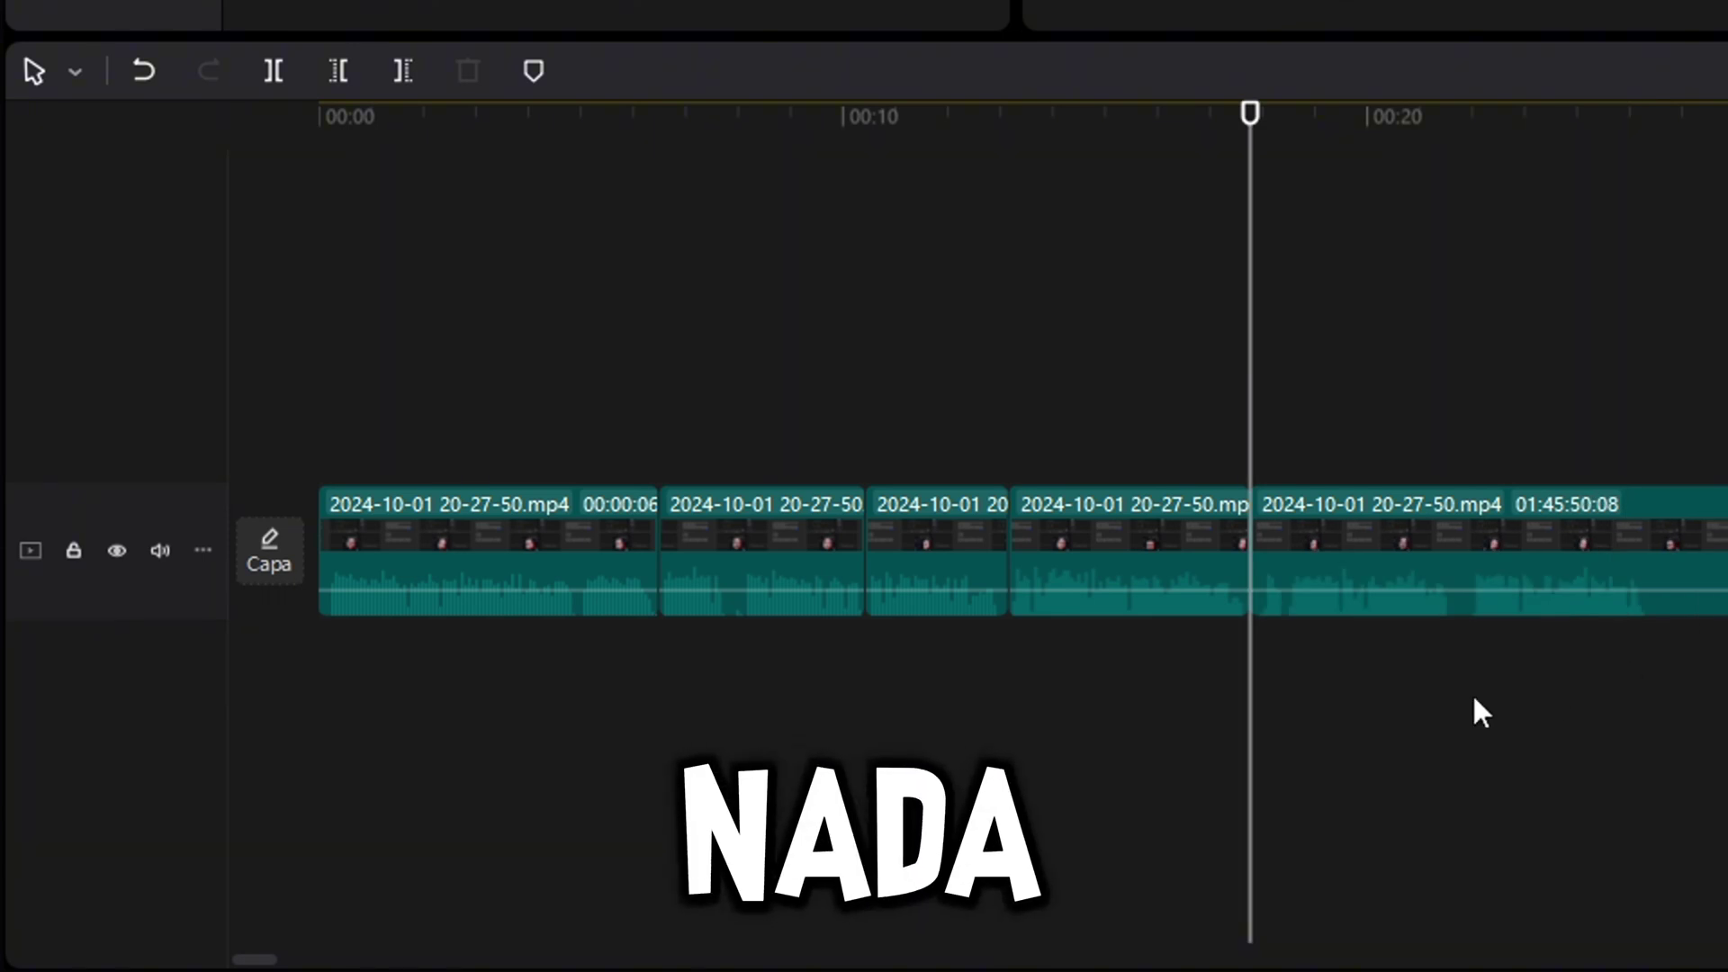
- Trim off the short silent tail of the fourth clip, from about 17.6 seconds to the clip's end
left_click(1288, 694)
scroll(1288, 693, "up", 5)
left_click(1090, 635)
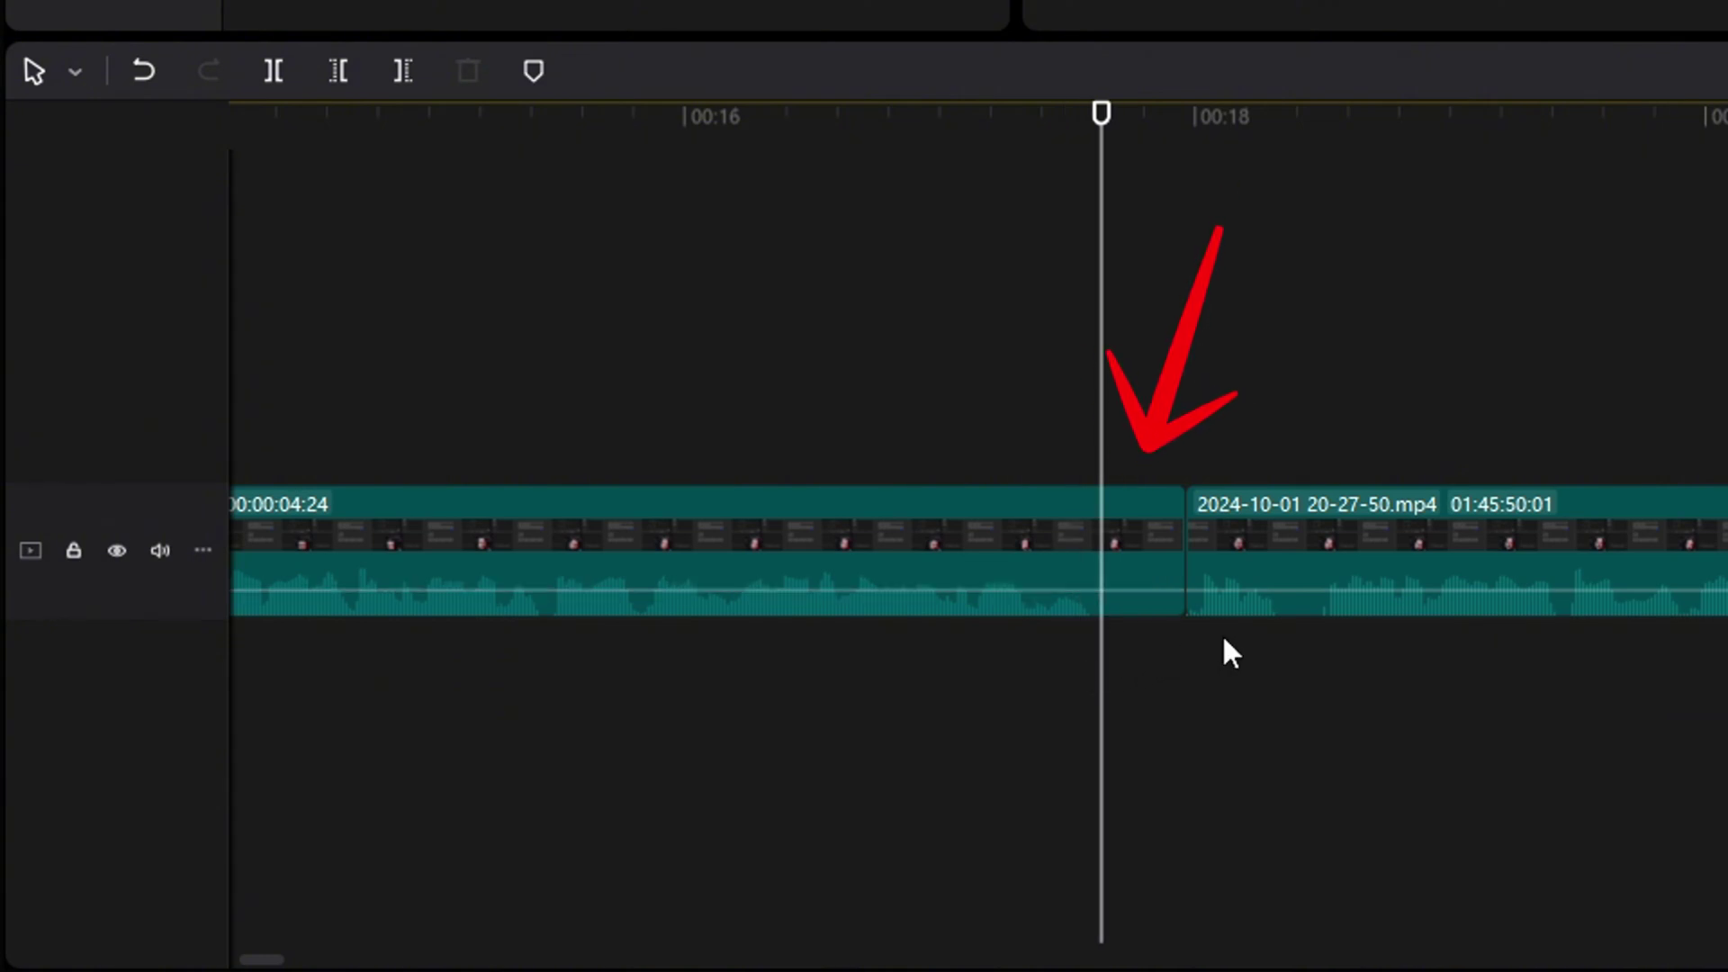
key("ctrl+z")
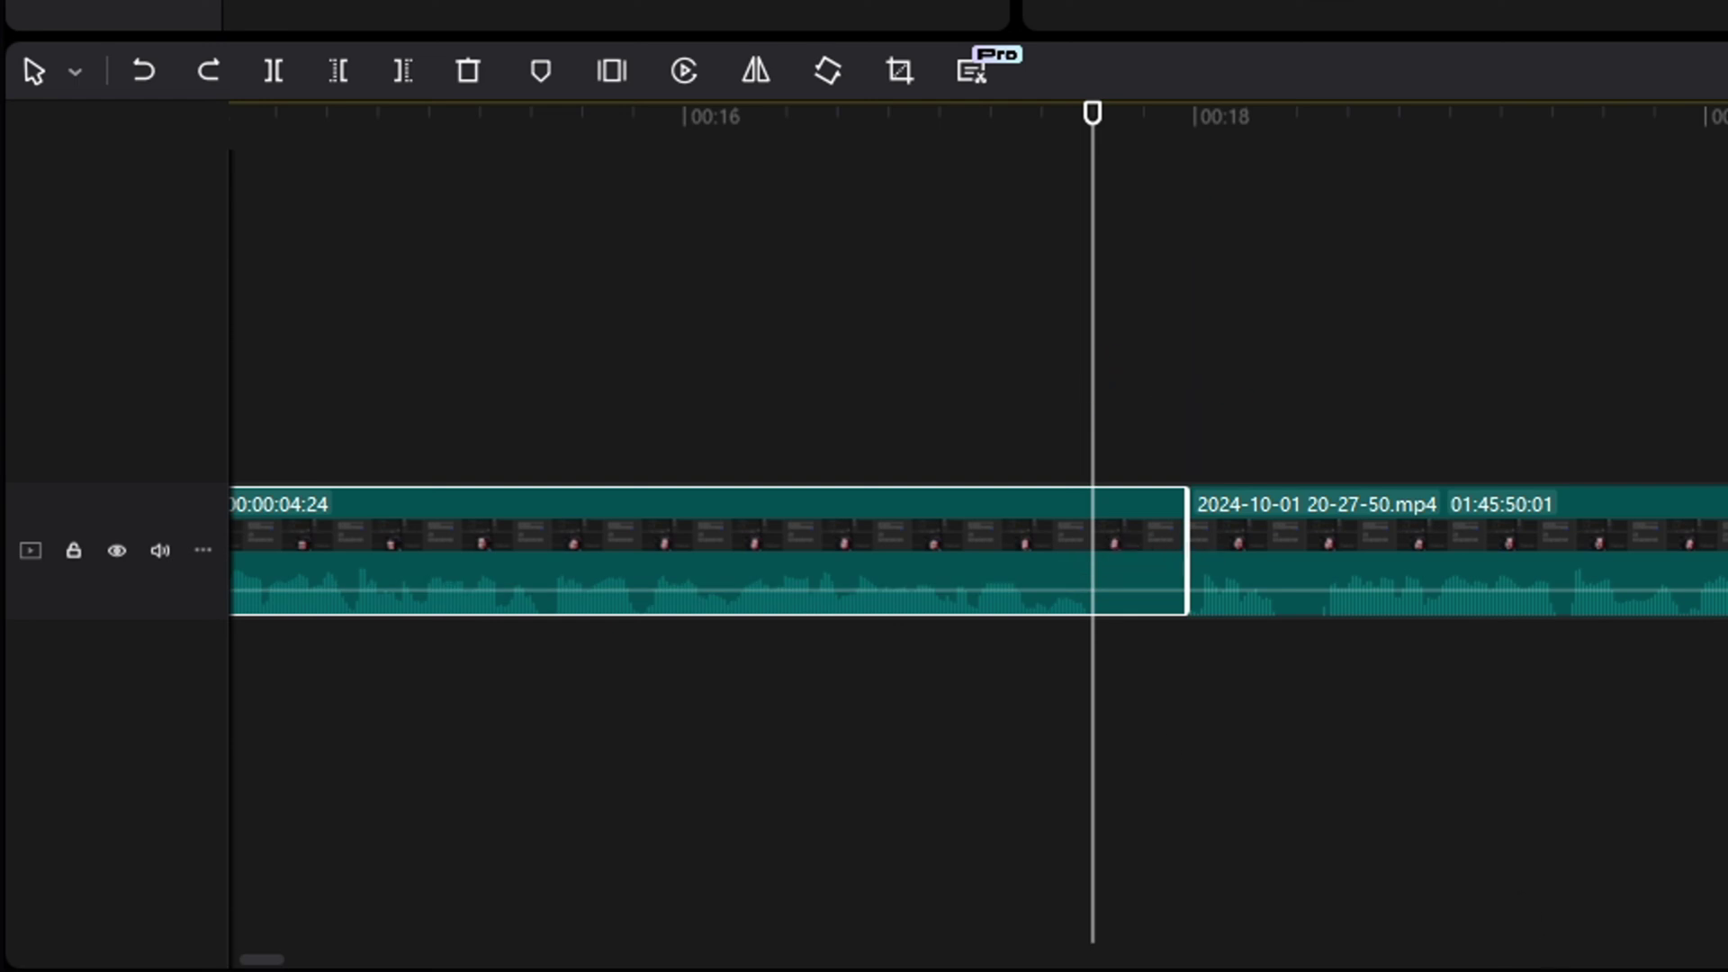
key("w")
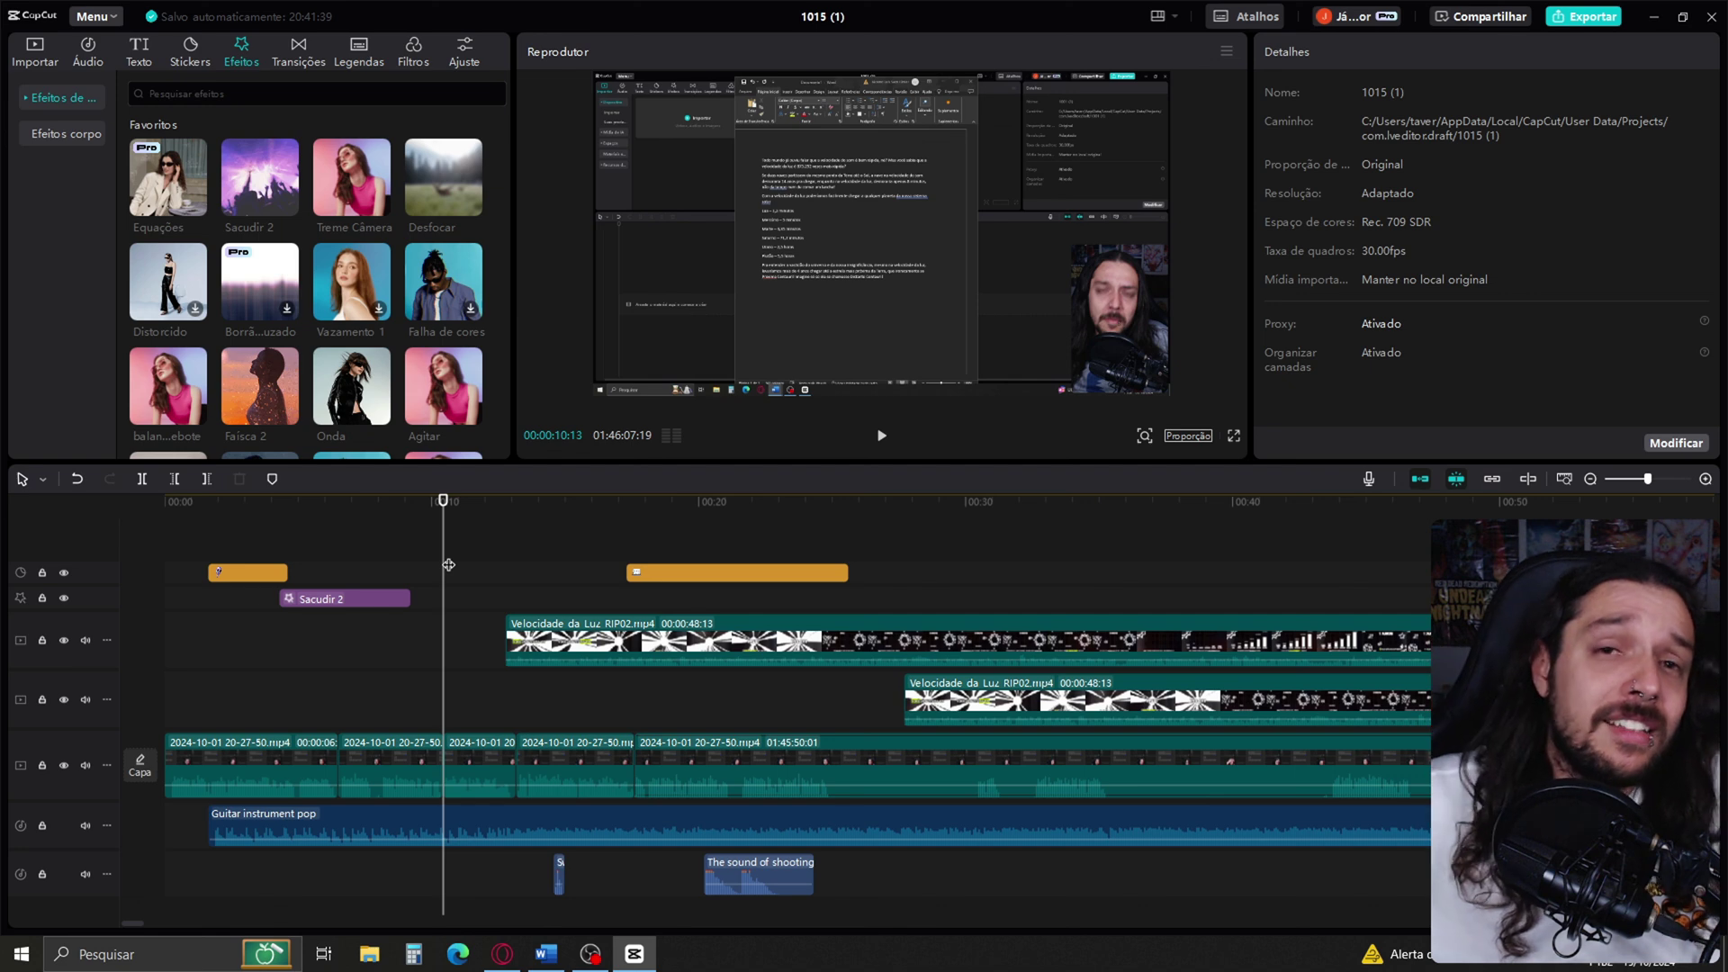
- Box-select all items after the playhead across every track and try moving them later in the timeline
left_click(43, 478)
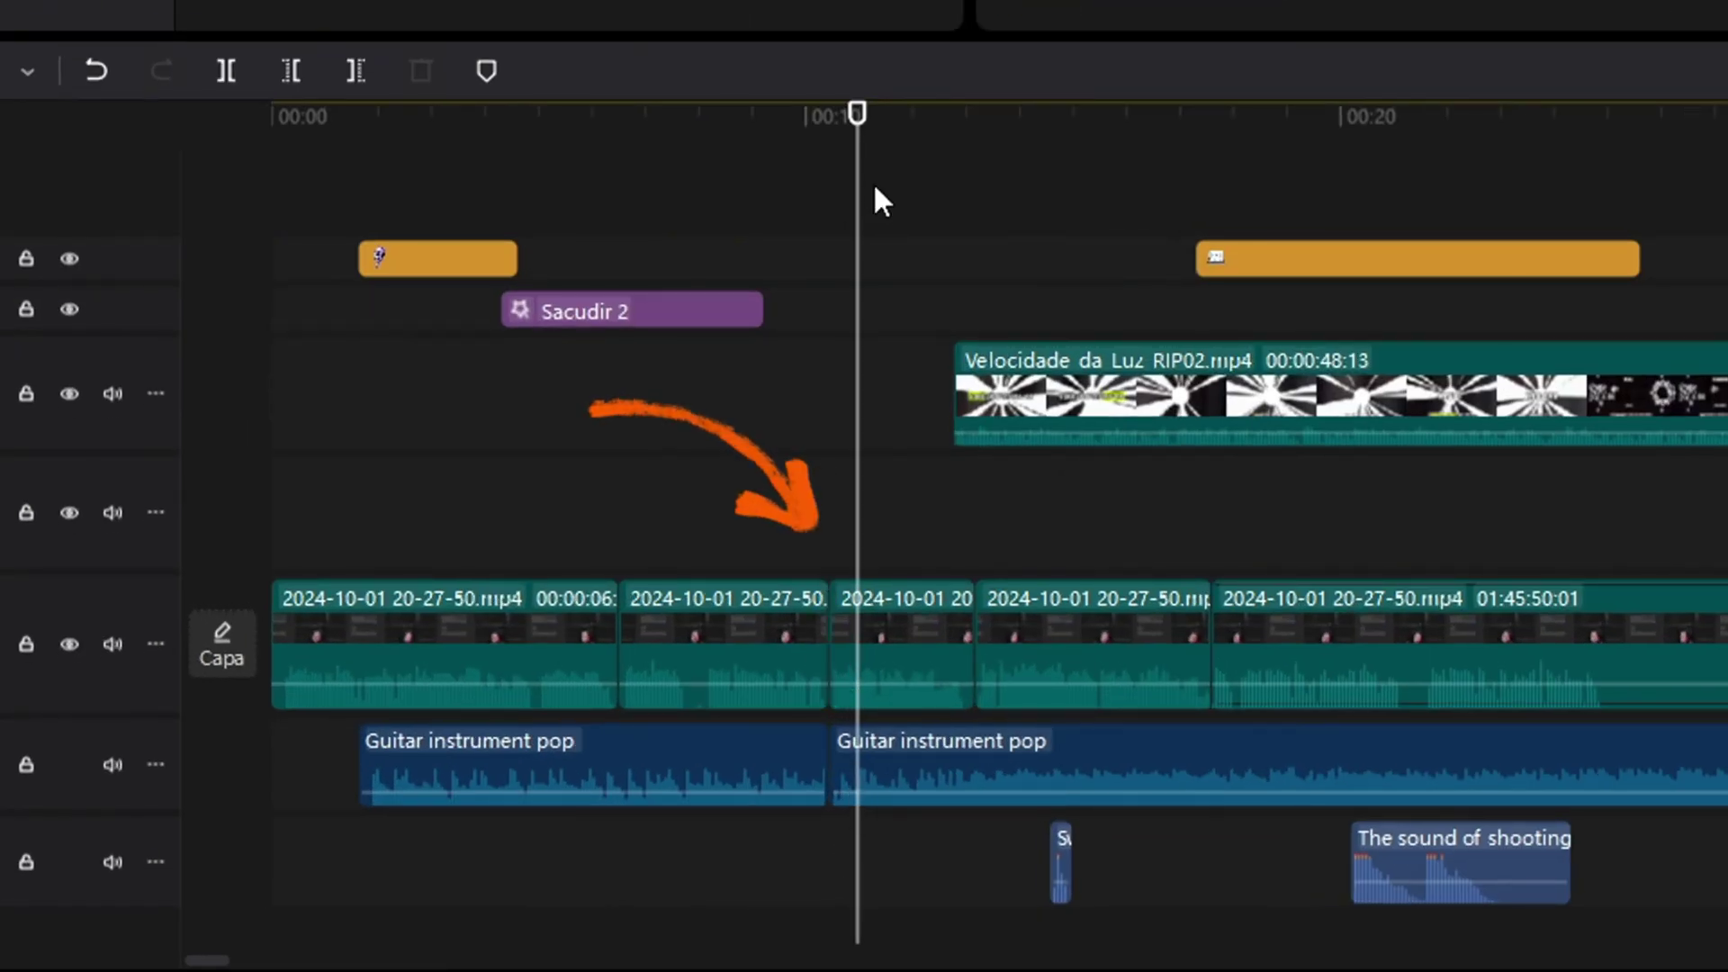
left_click_drag(877, 200, 1719, 900)
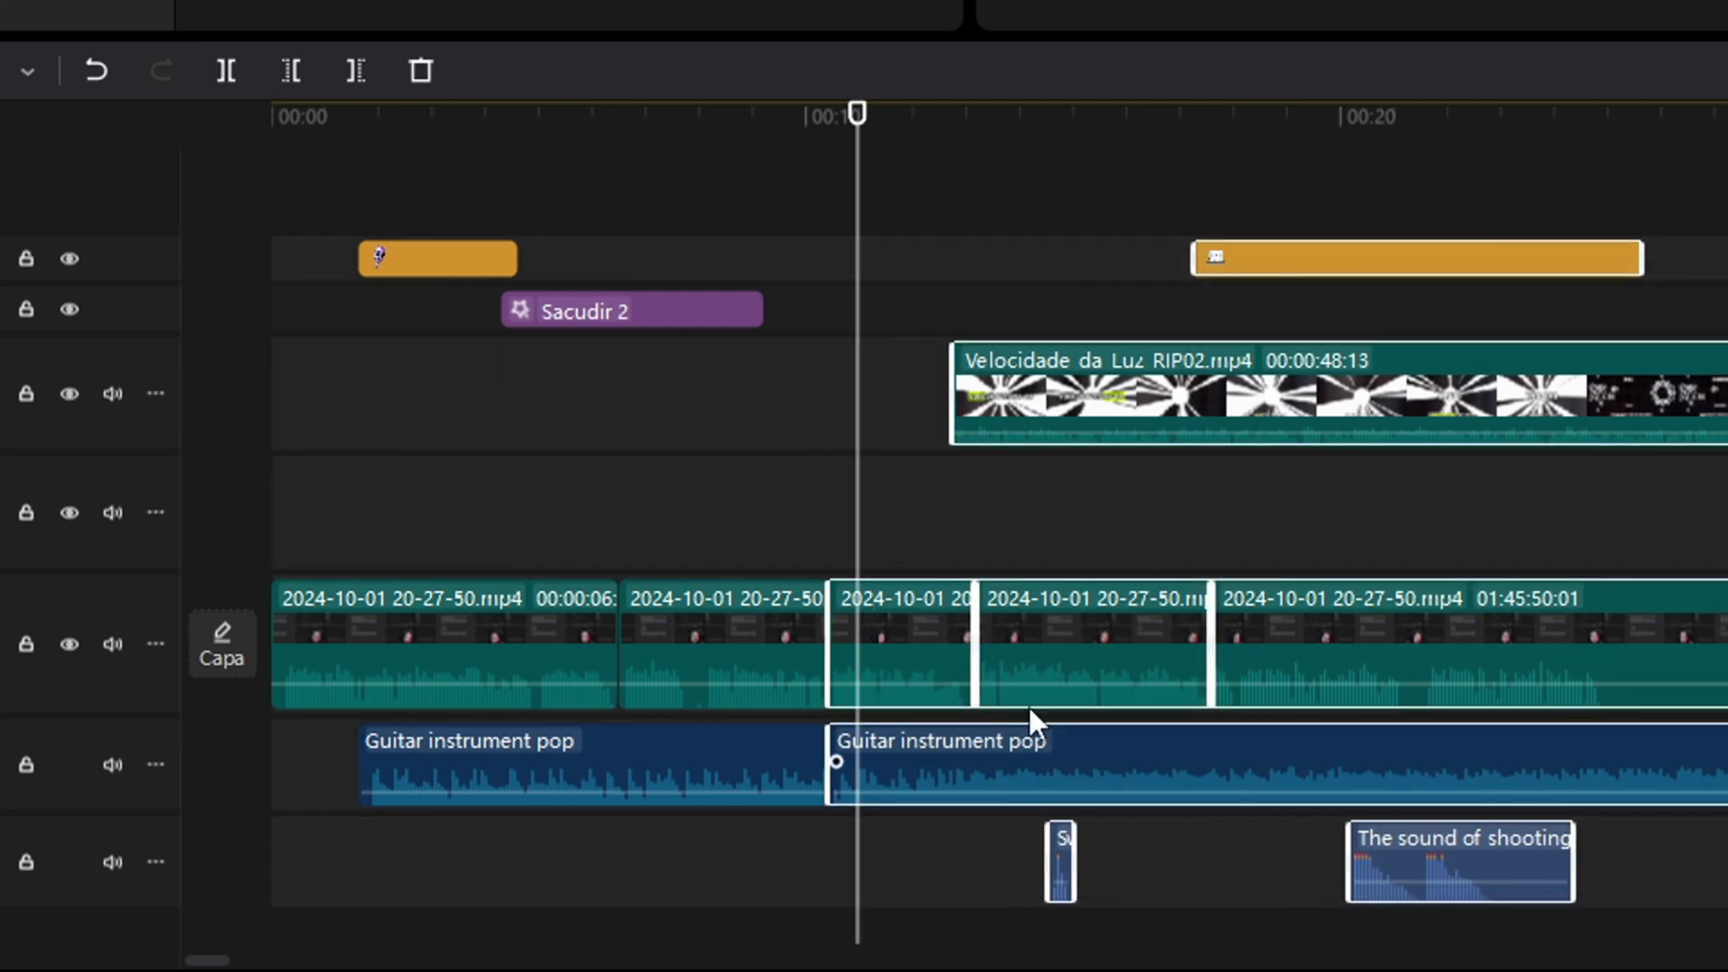
left_click_drag(904, 769, 1724, 723)
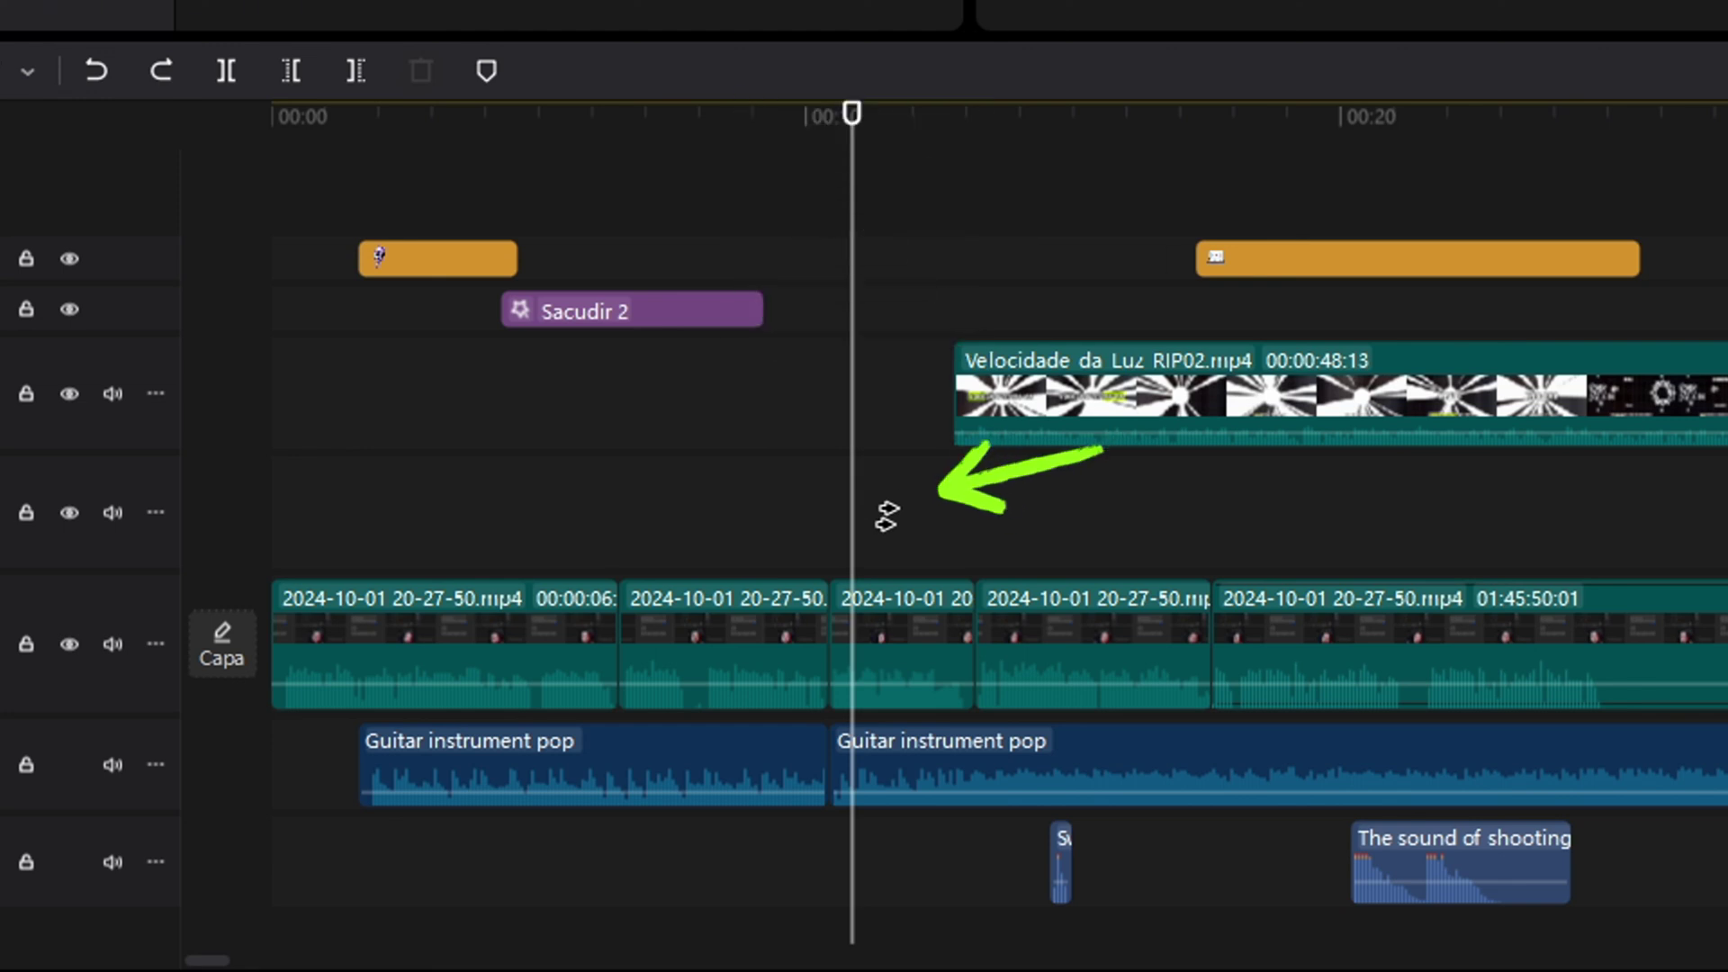
- Select everything after the cut at about 10 seconds with the forward selection tool and try shifting it about 16 seconds later
left_click(887, 515)
left_click_drag(898, 522, 1727, 513)
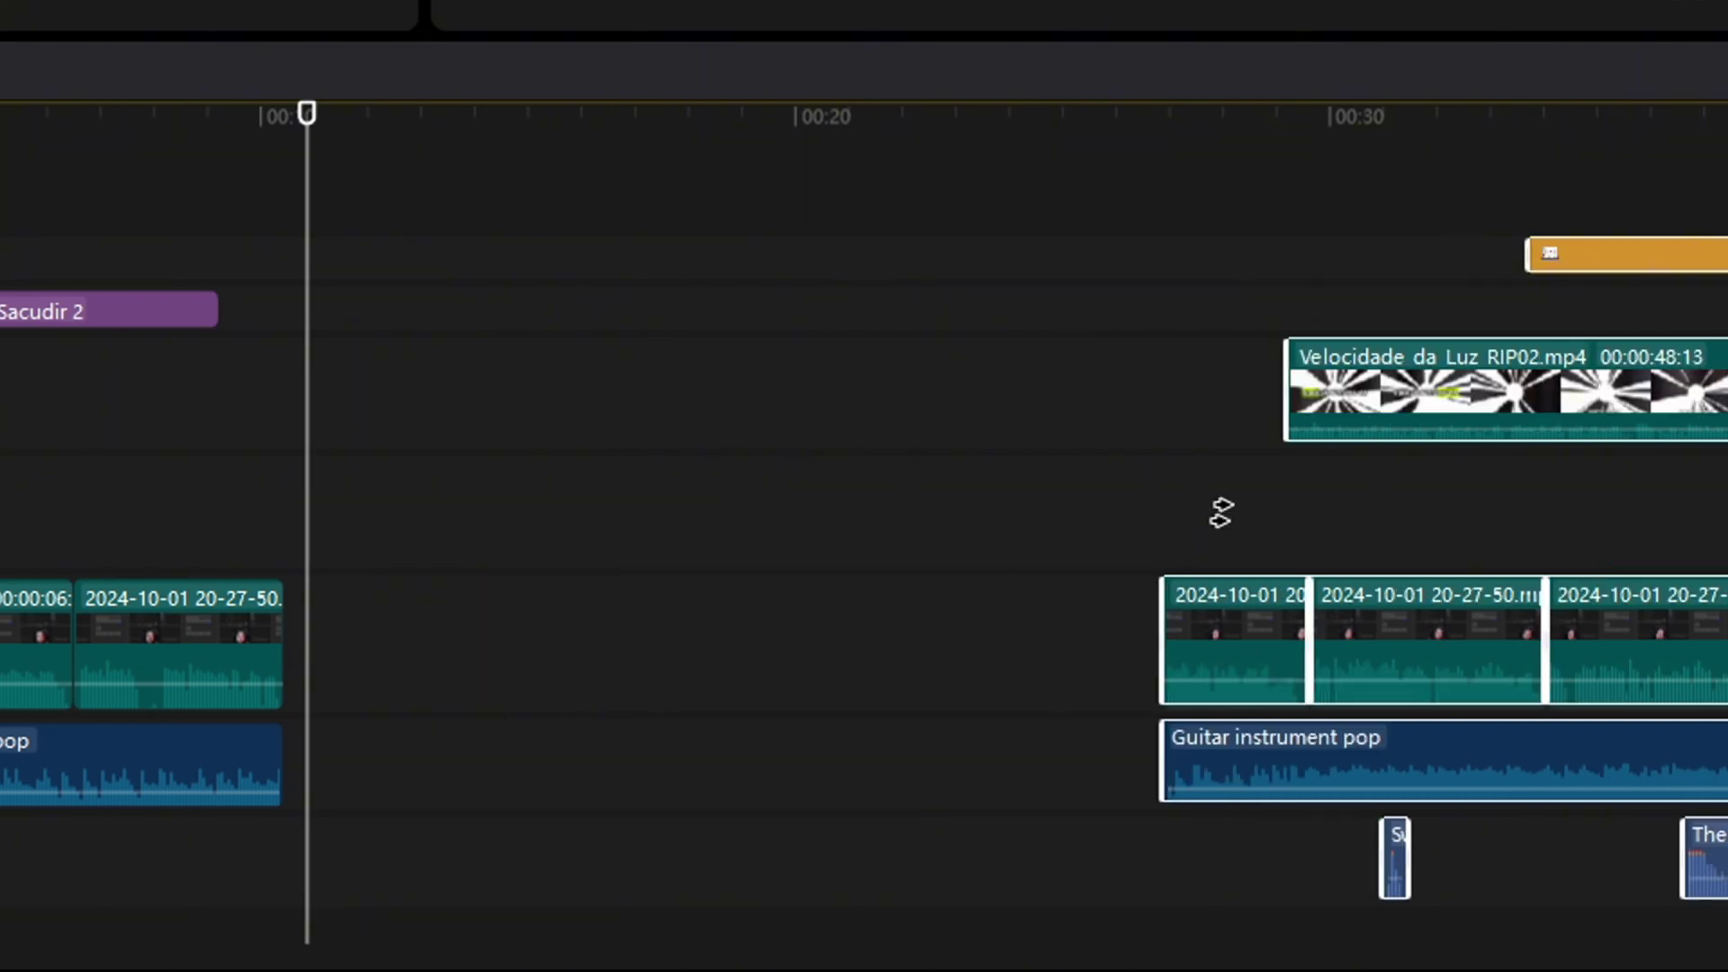
left_click_drag(1221, 513, 1221, 513)
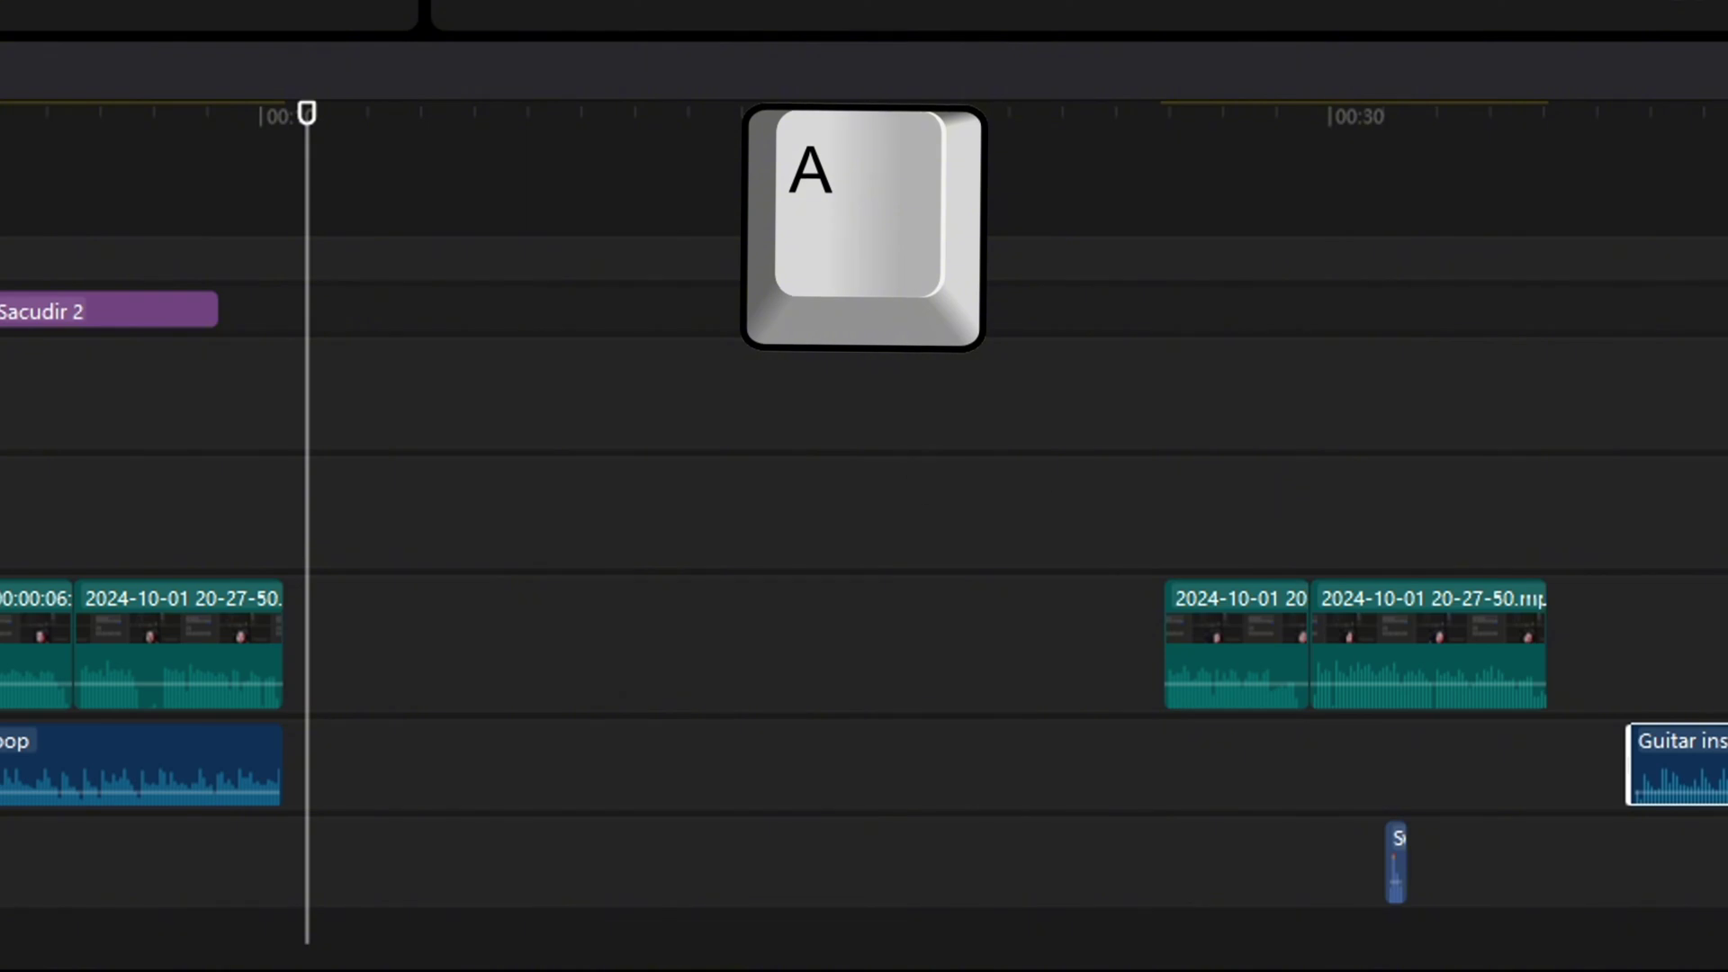
- Select everything before the playhead with the backward selection tool and try moving it
key("ctrl+a")
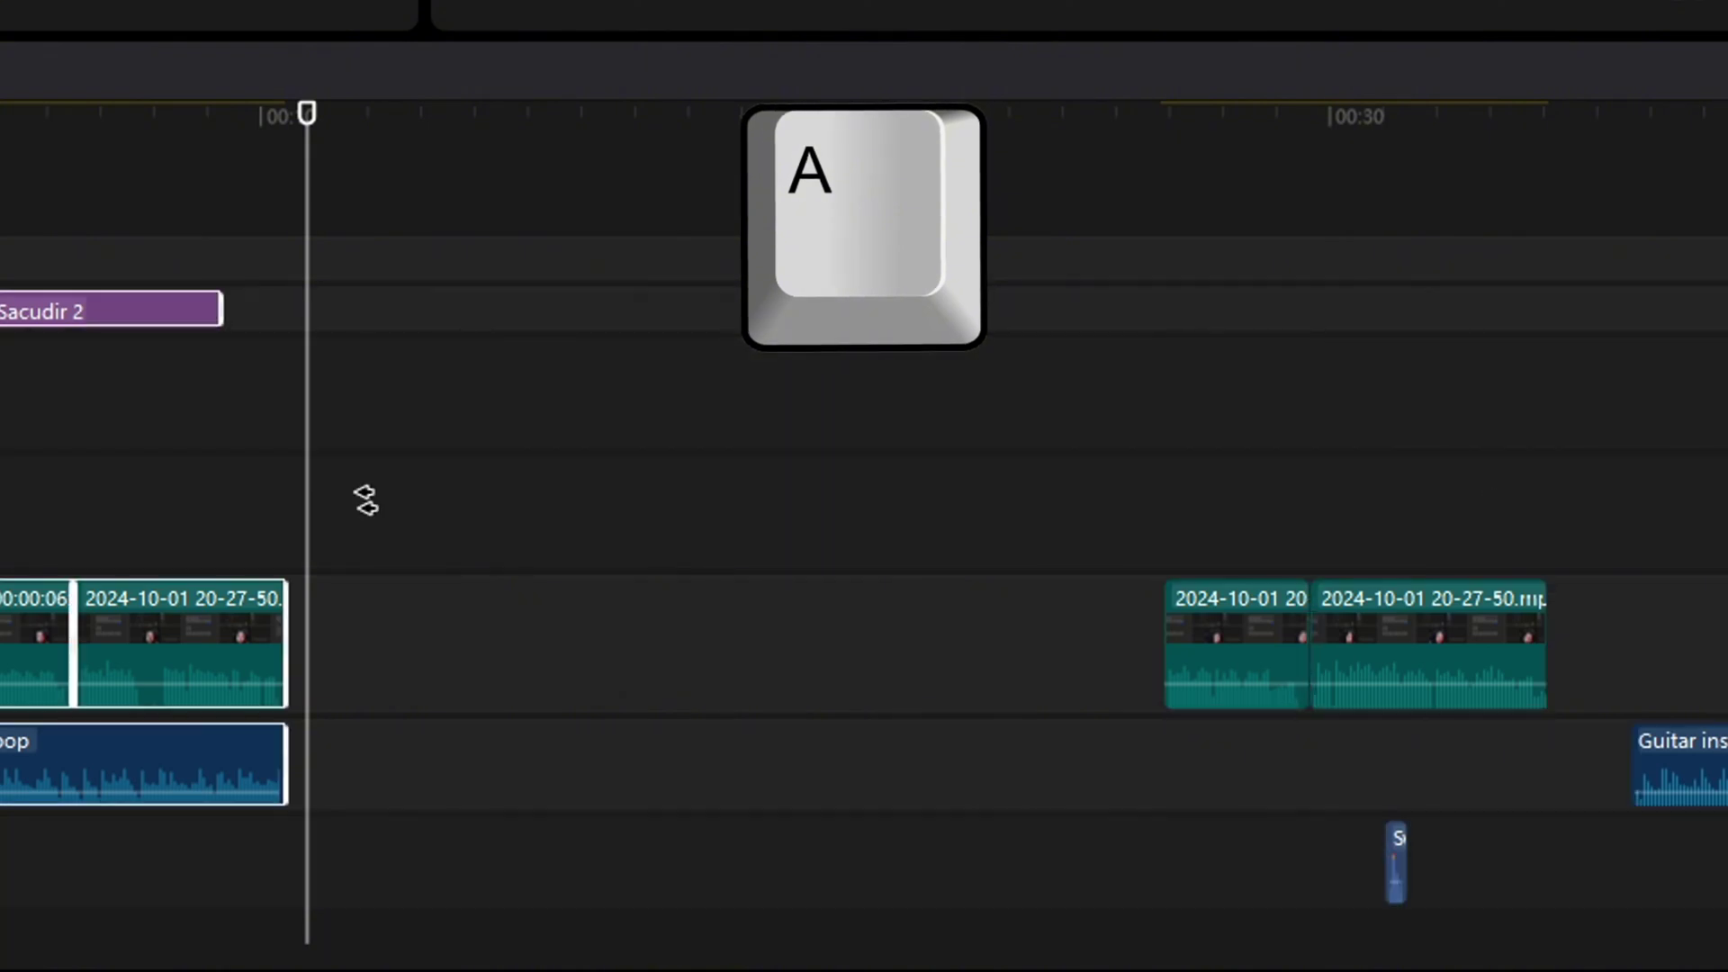
left_click_drag(359, 498, 179, 515)
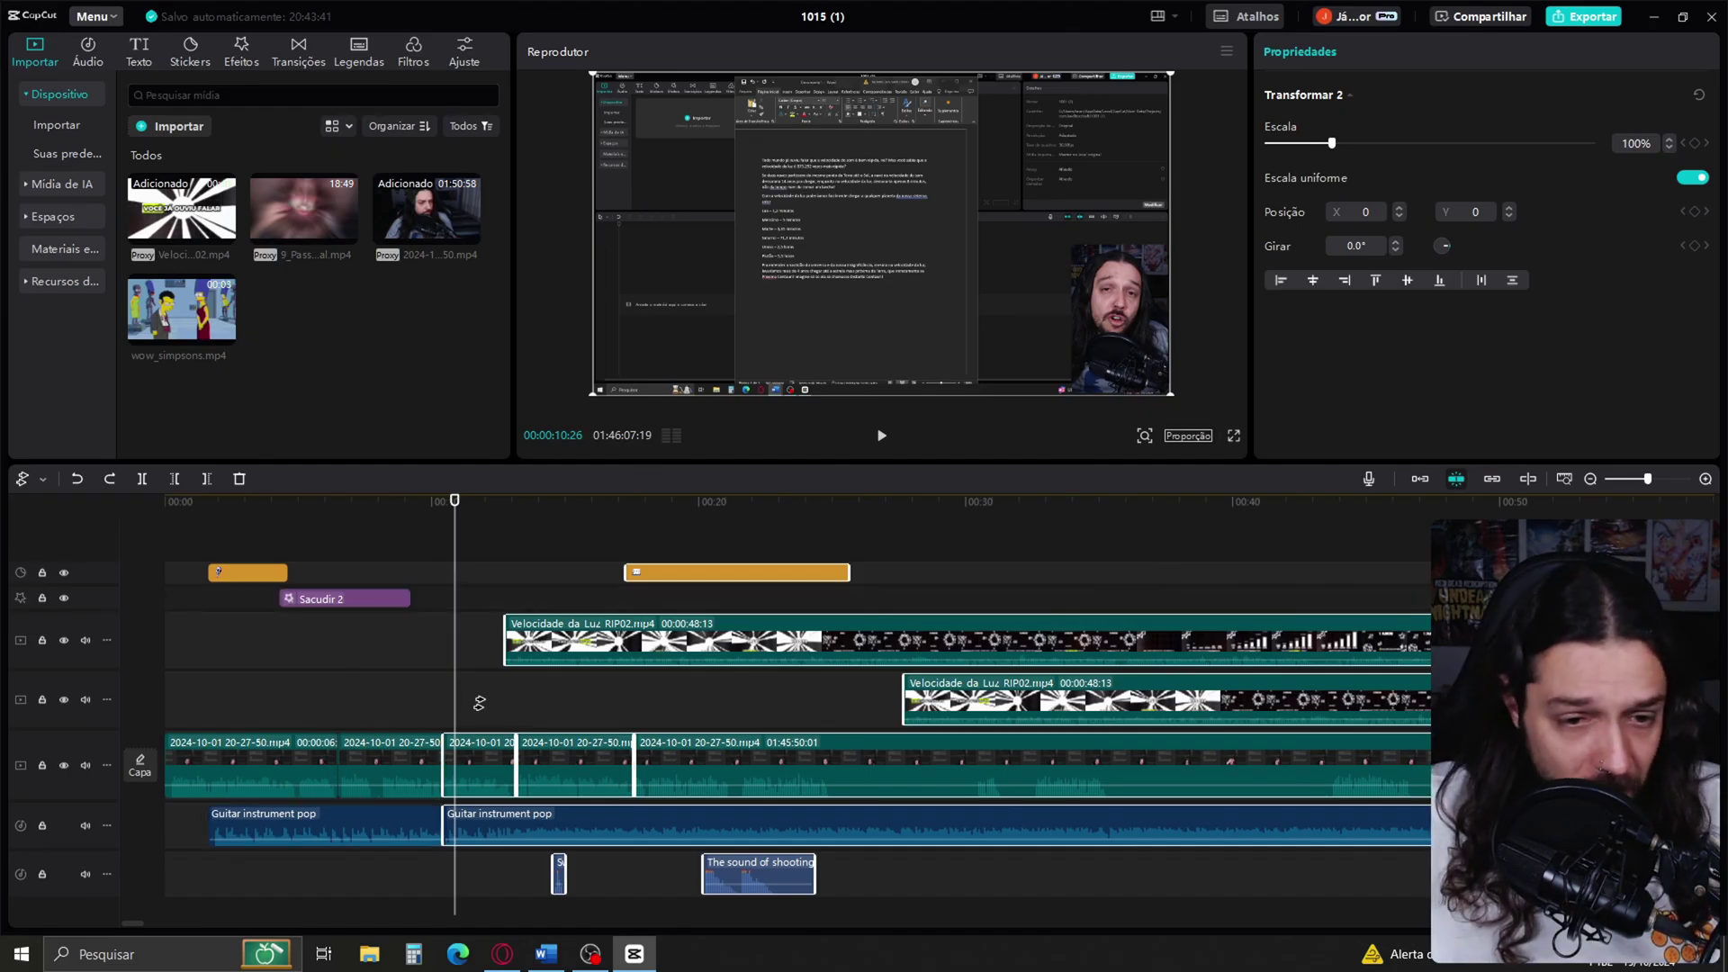
- Shift everything after the cut at about 10 seconds to open a gap, and insert wow_simpsons.mp4 there on the main track
left_click_drag(478, 703, 445, 765)
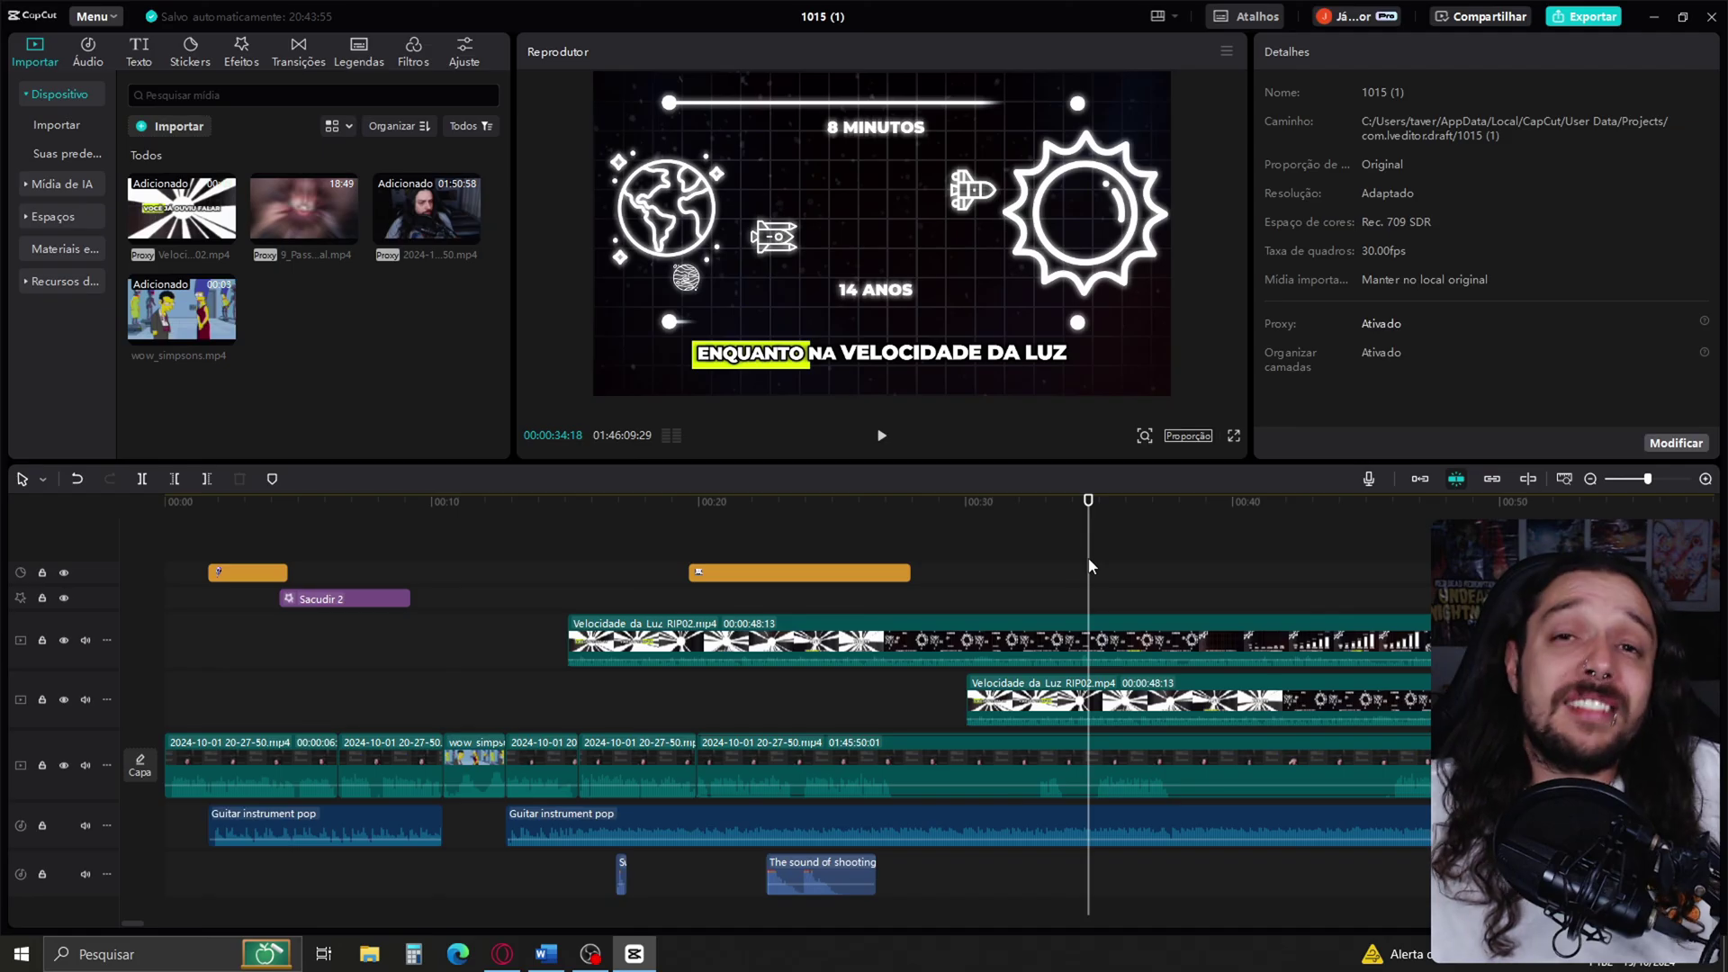
- Jump the playhead to the start of the timeline and to its end
key("Home")
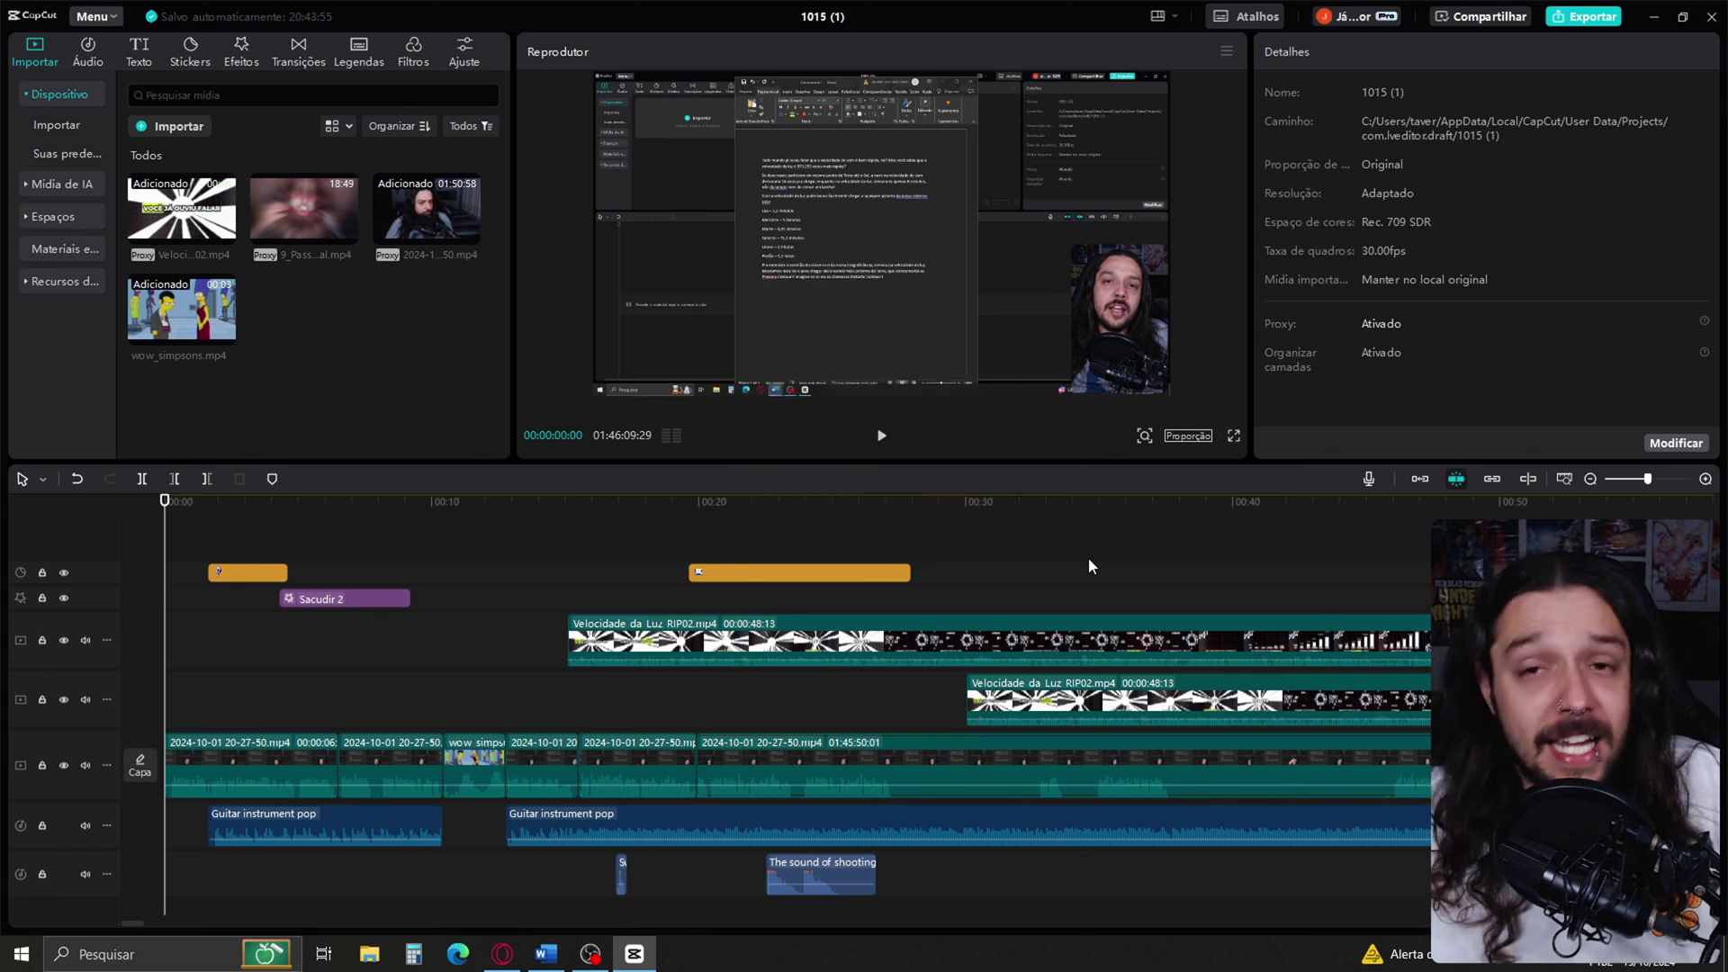
key("End")
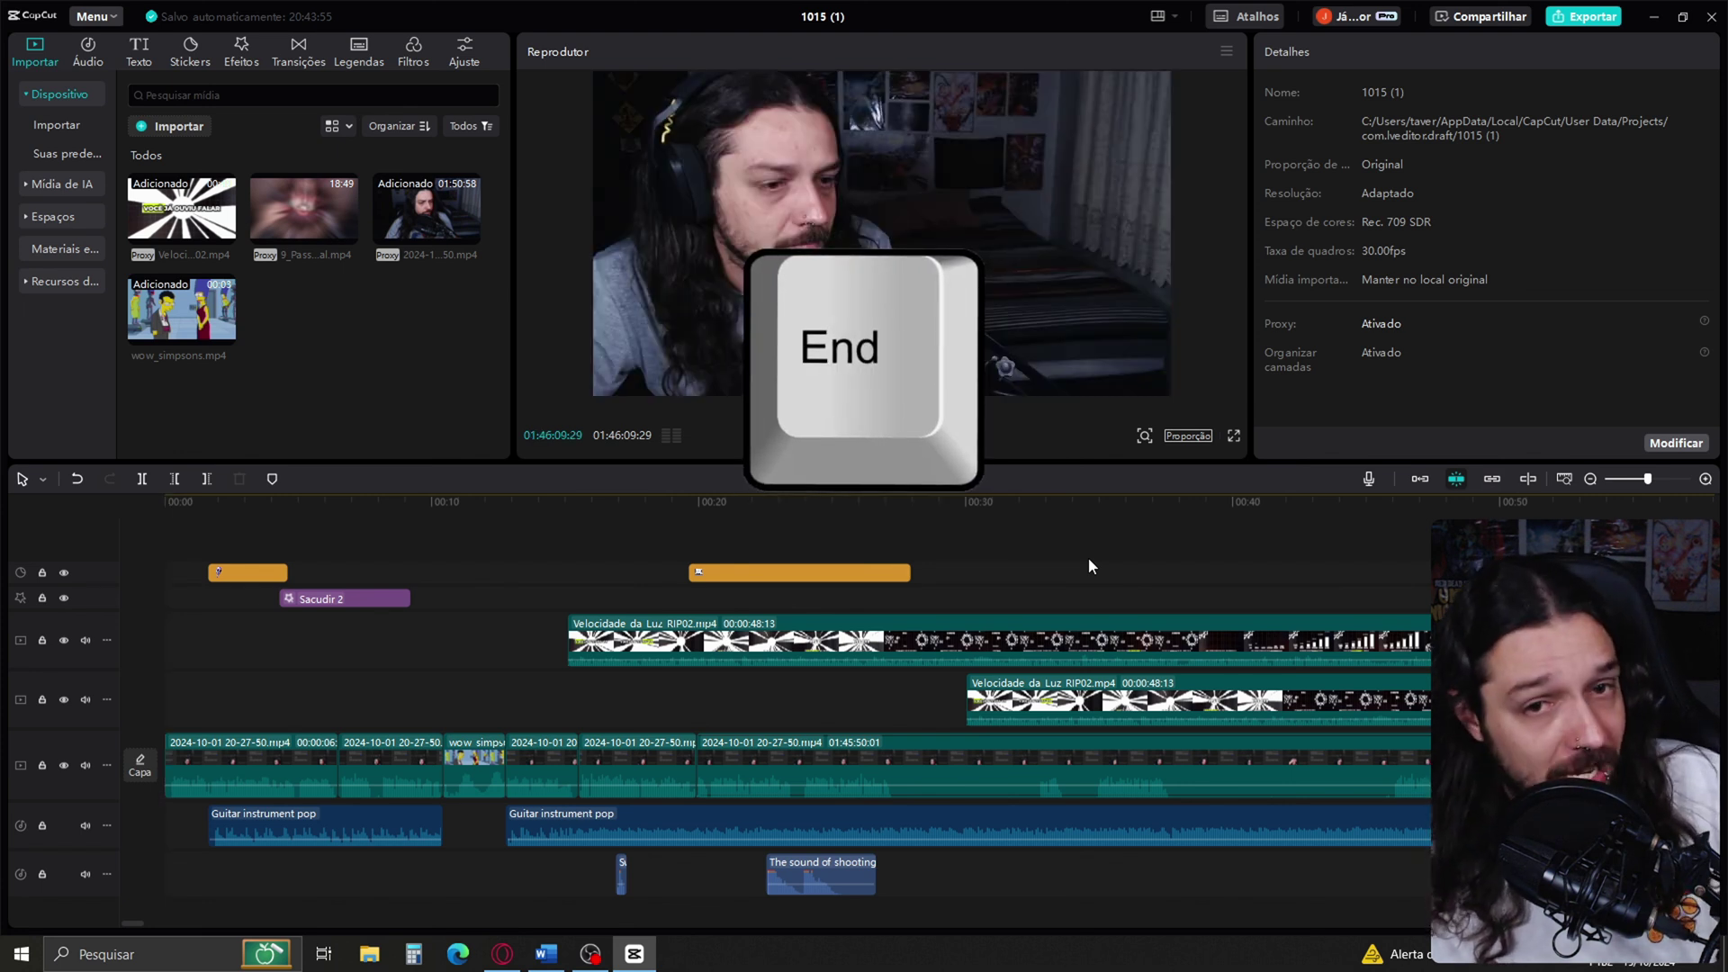
- Place the playhead at about 34 seconds and pan along the timeline to later footage, returning to the playhead
left_click(1088, 558)
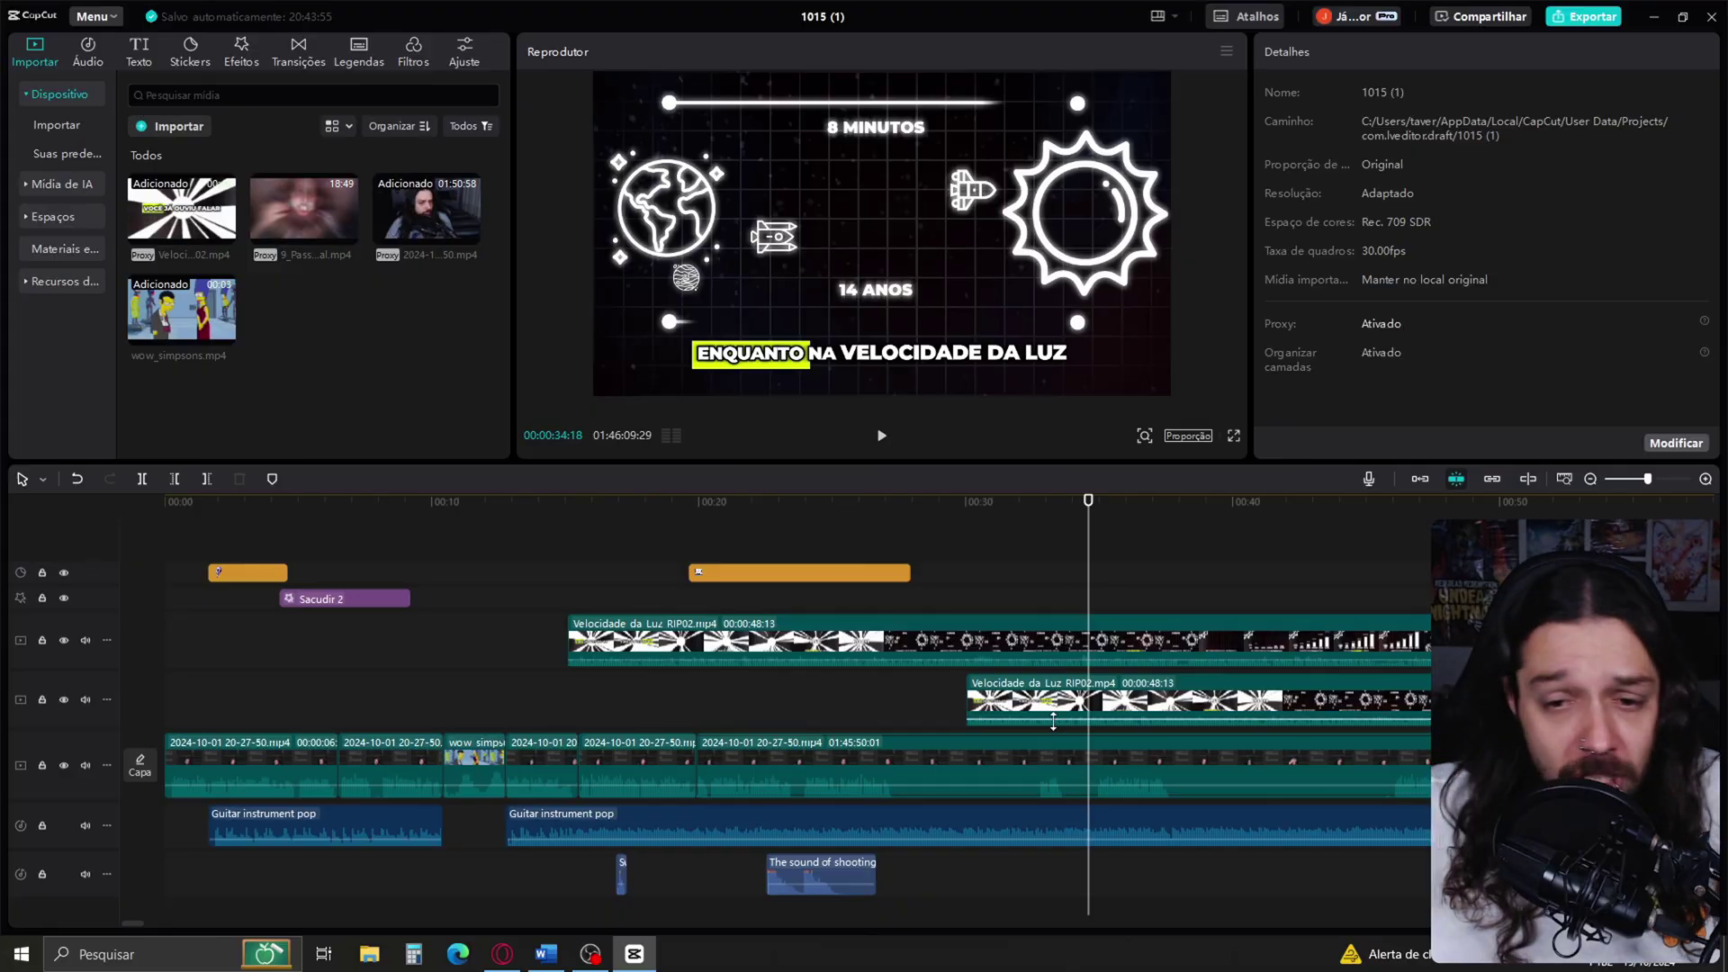
scroll(1053, 717, "right", 15)
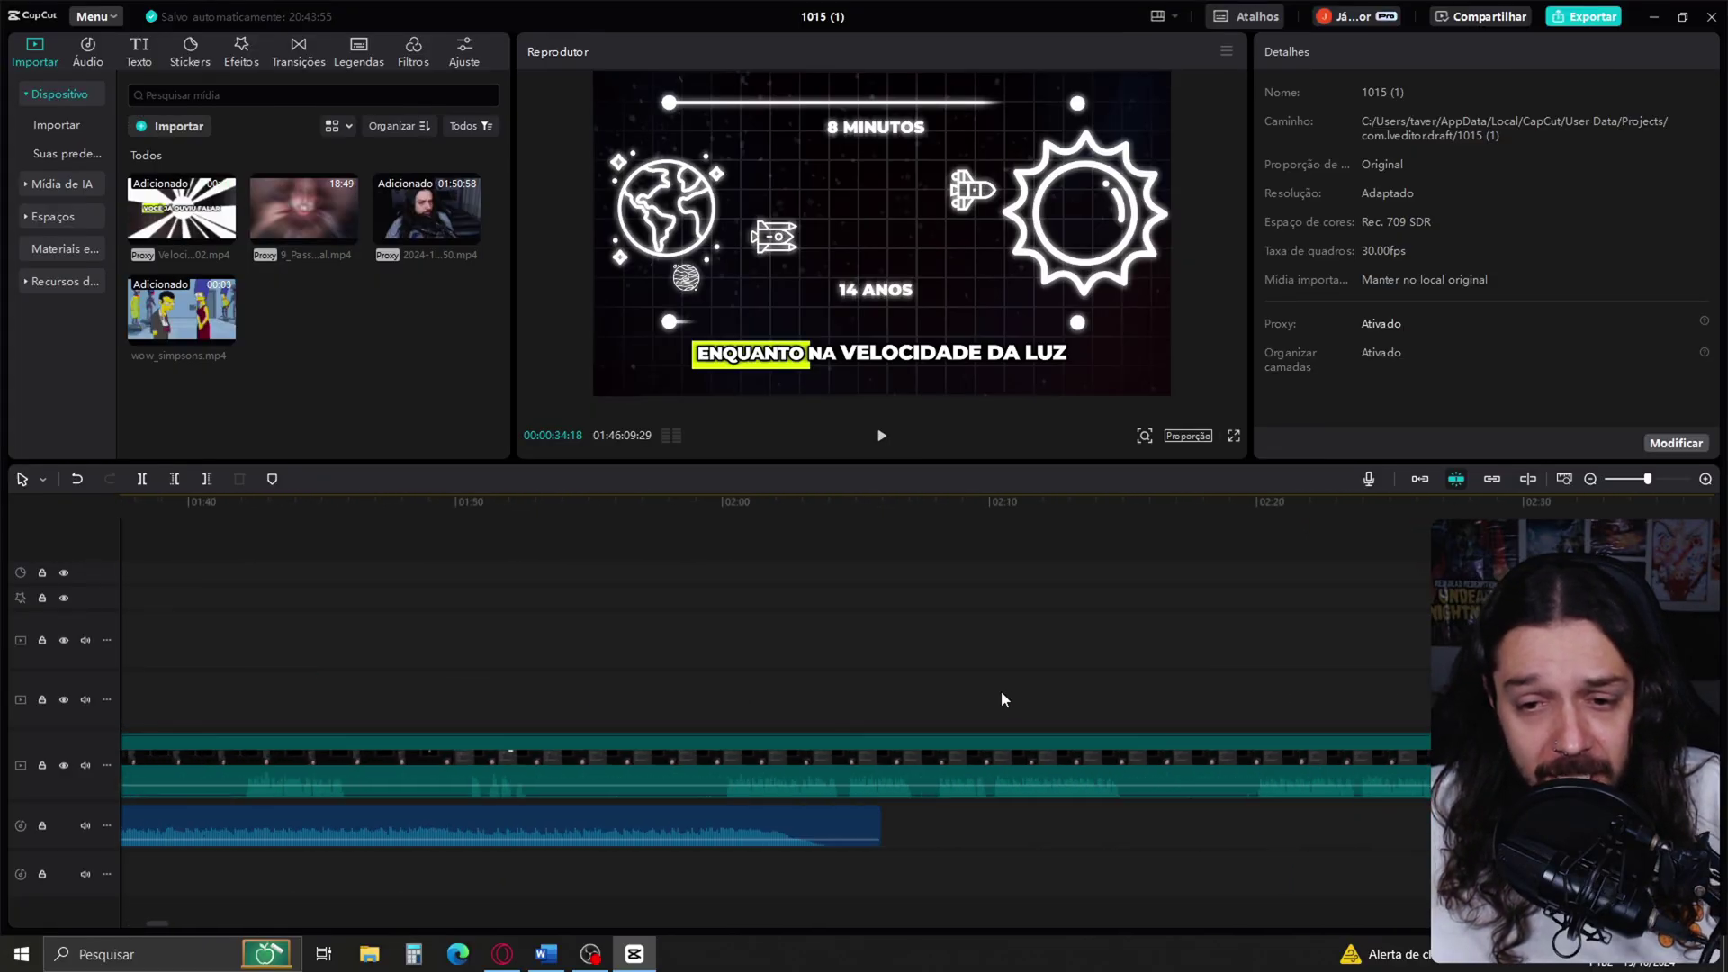
scroll(1002, 700, "left", 15)
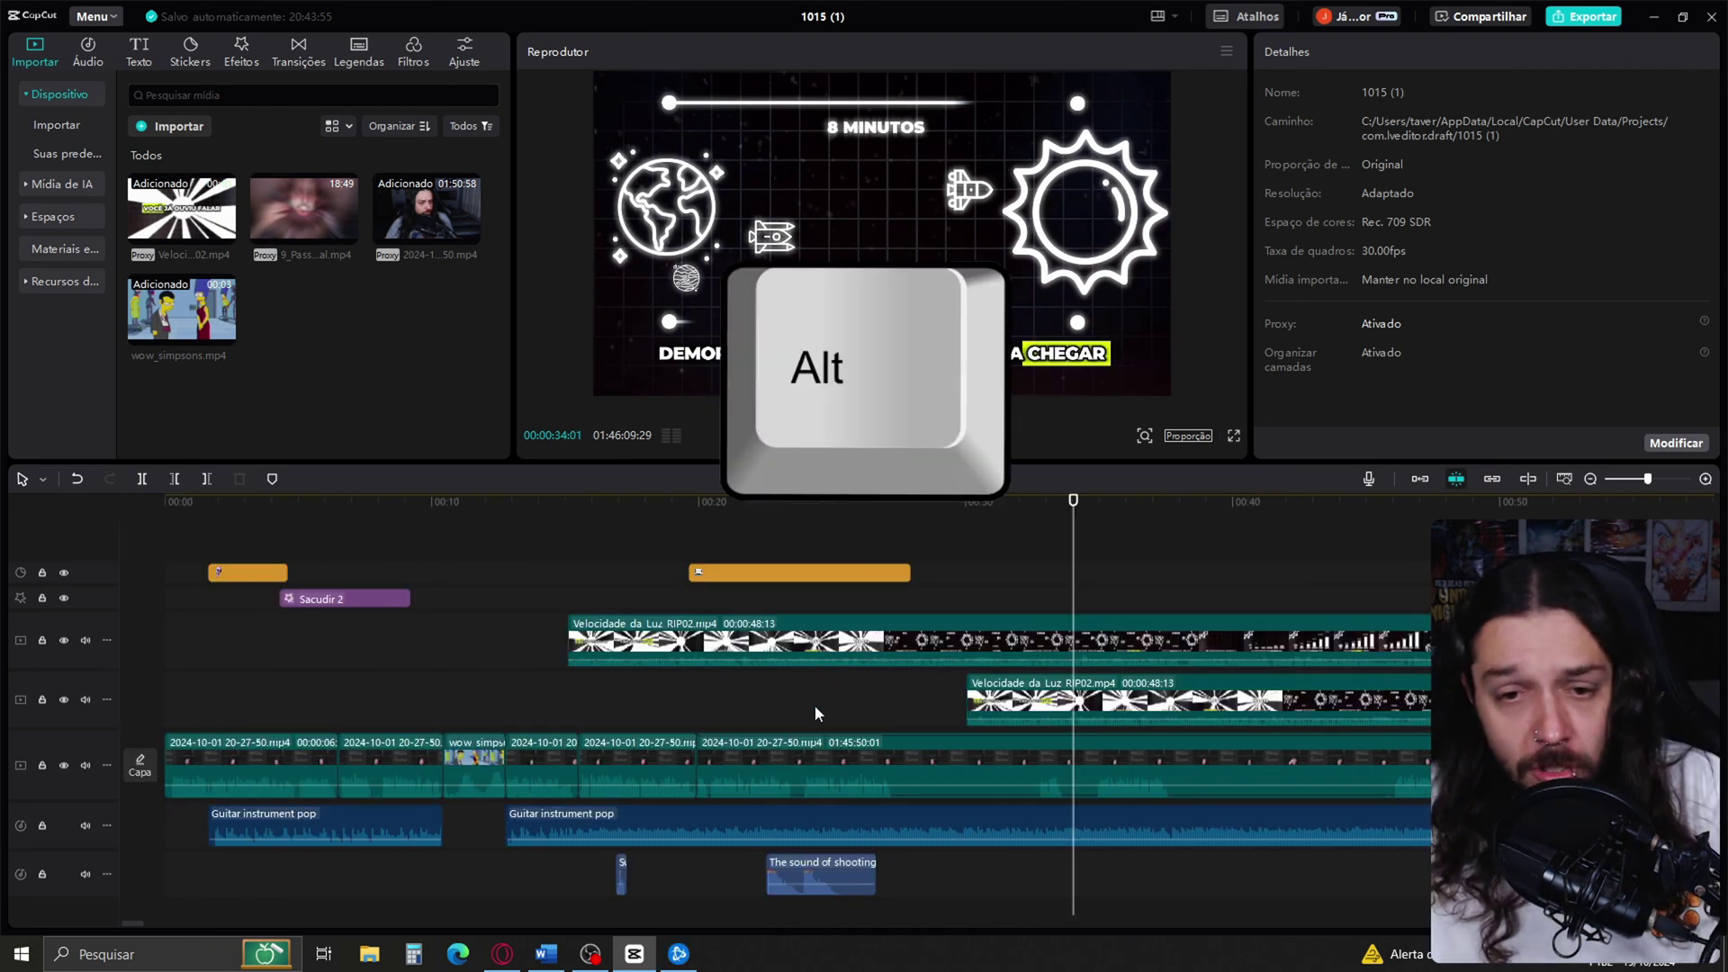
scroll(810, 704, "right", 7)
scroll(828, 707, "right", 7)
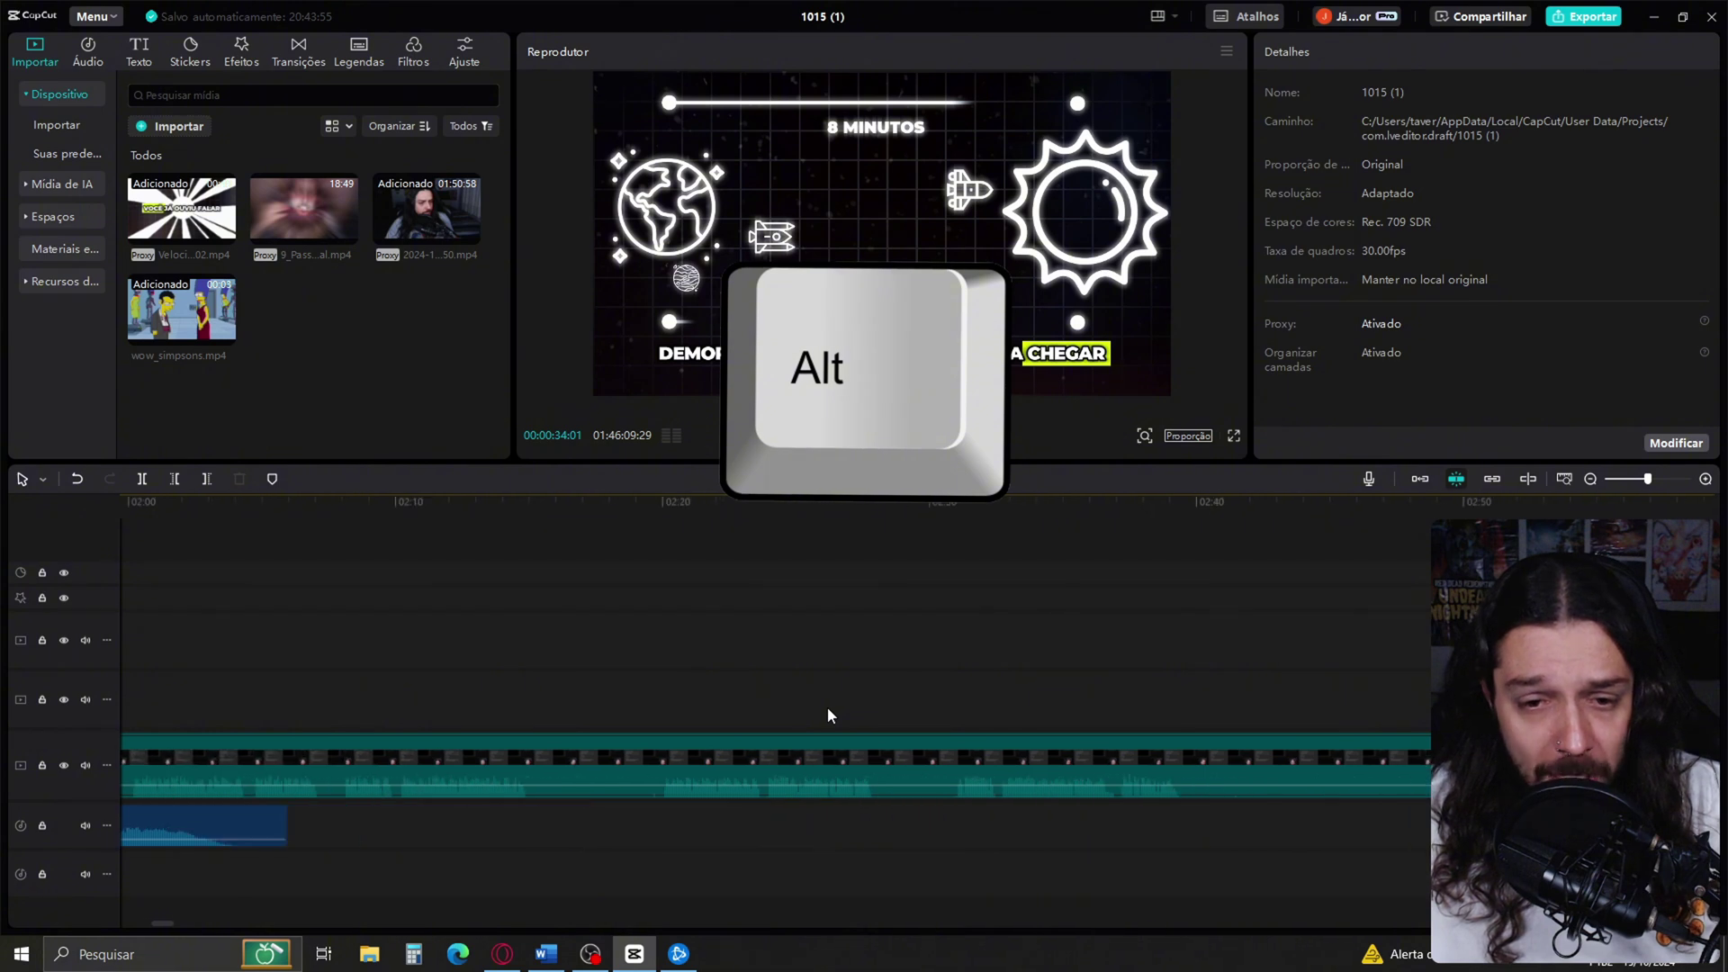
scroll(826, 716, "right", 2)
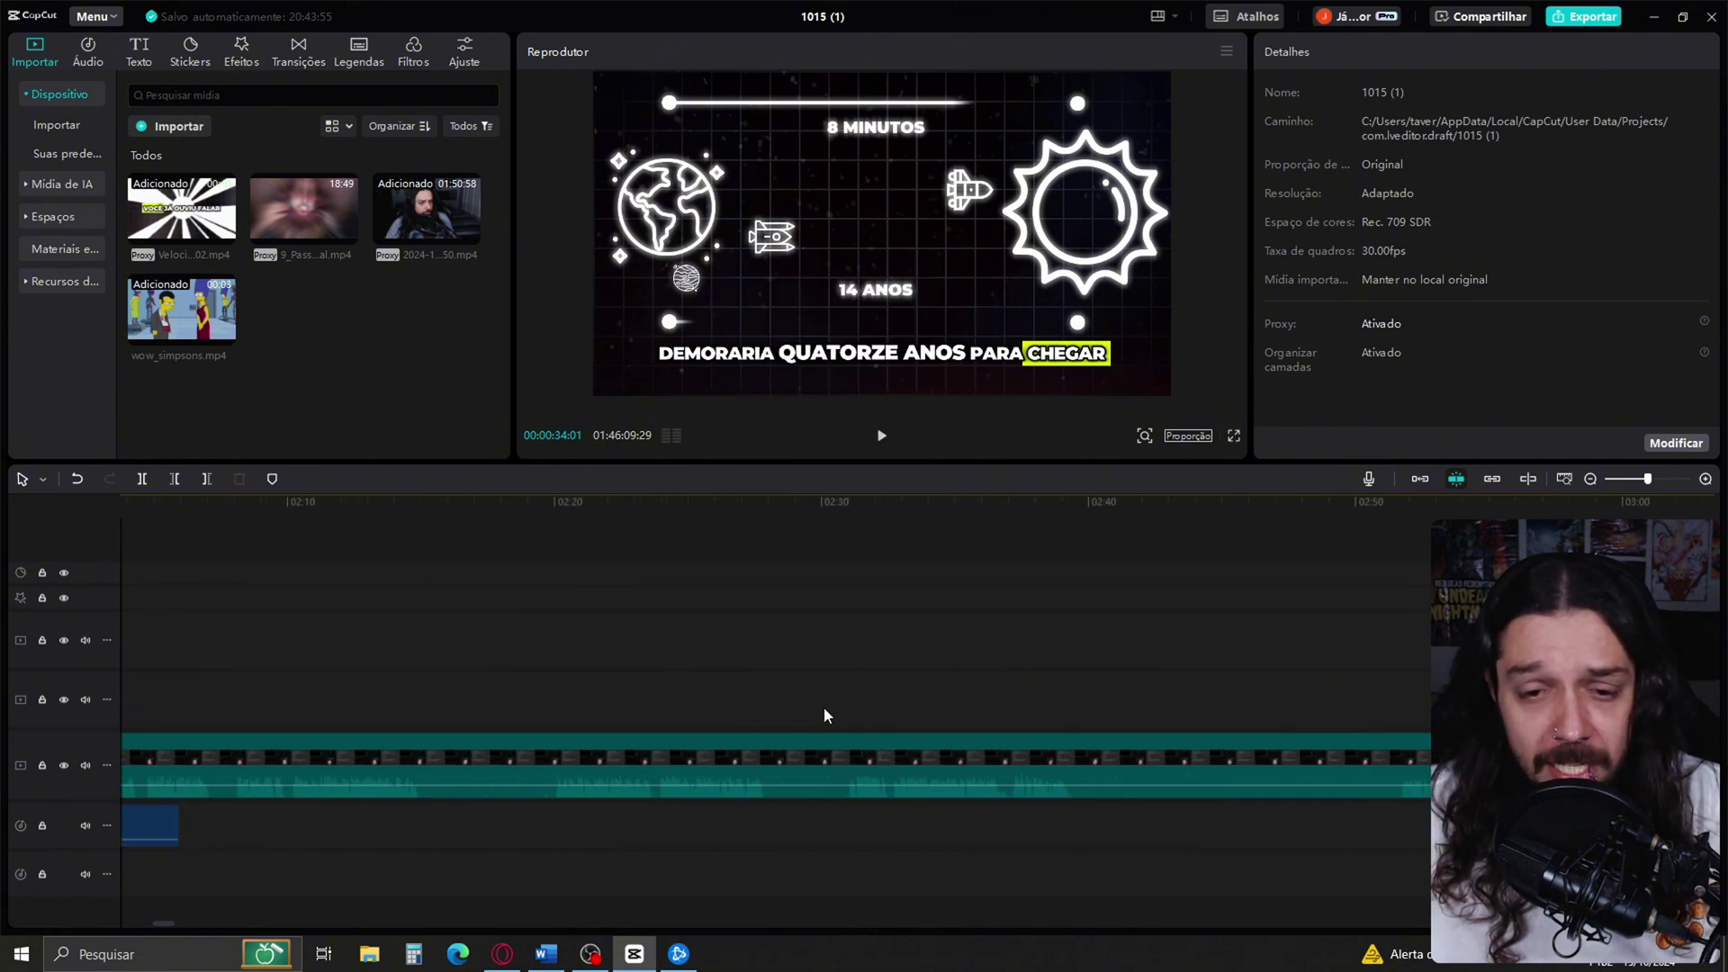
key("space")
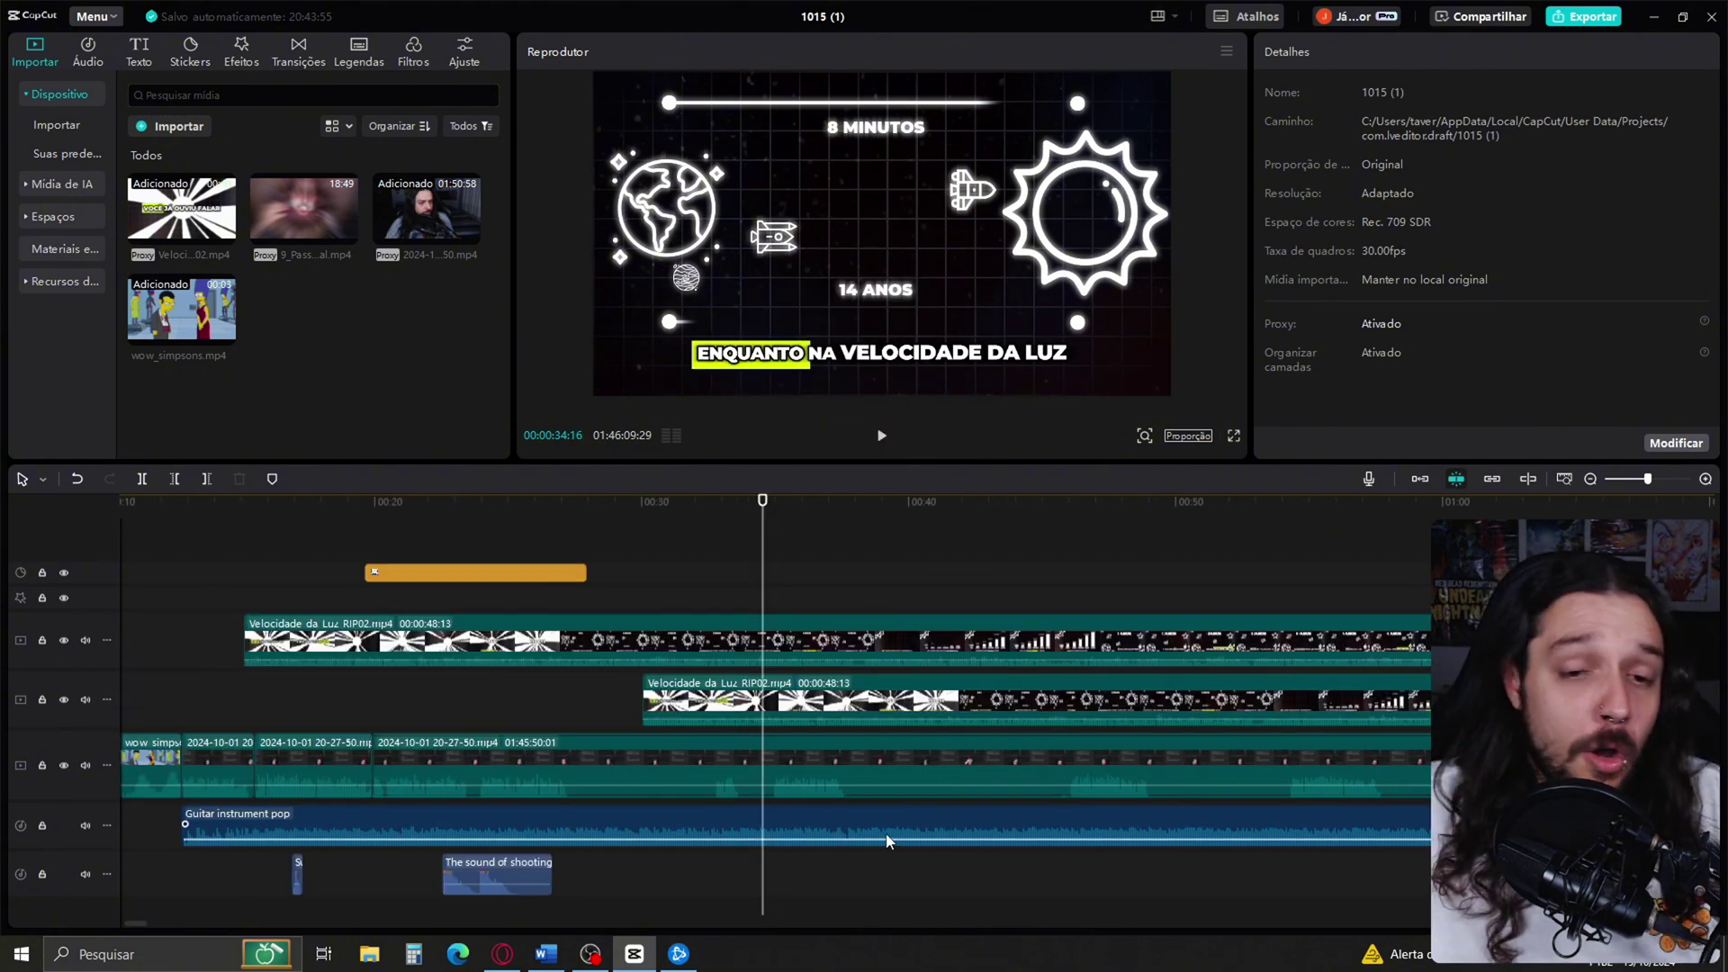
- Zoom the timeline in and out, and look through its stacked tracks from the upper overlays down to the audio
scroll(839, 639, "up", 3, "ctrl")
scroll(839, 630, "down", 3, "ctrl")
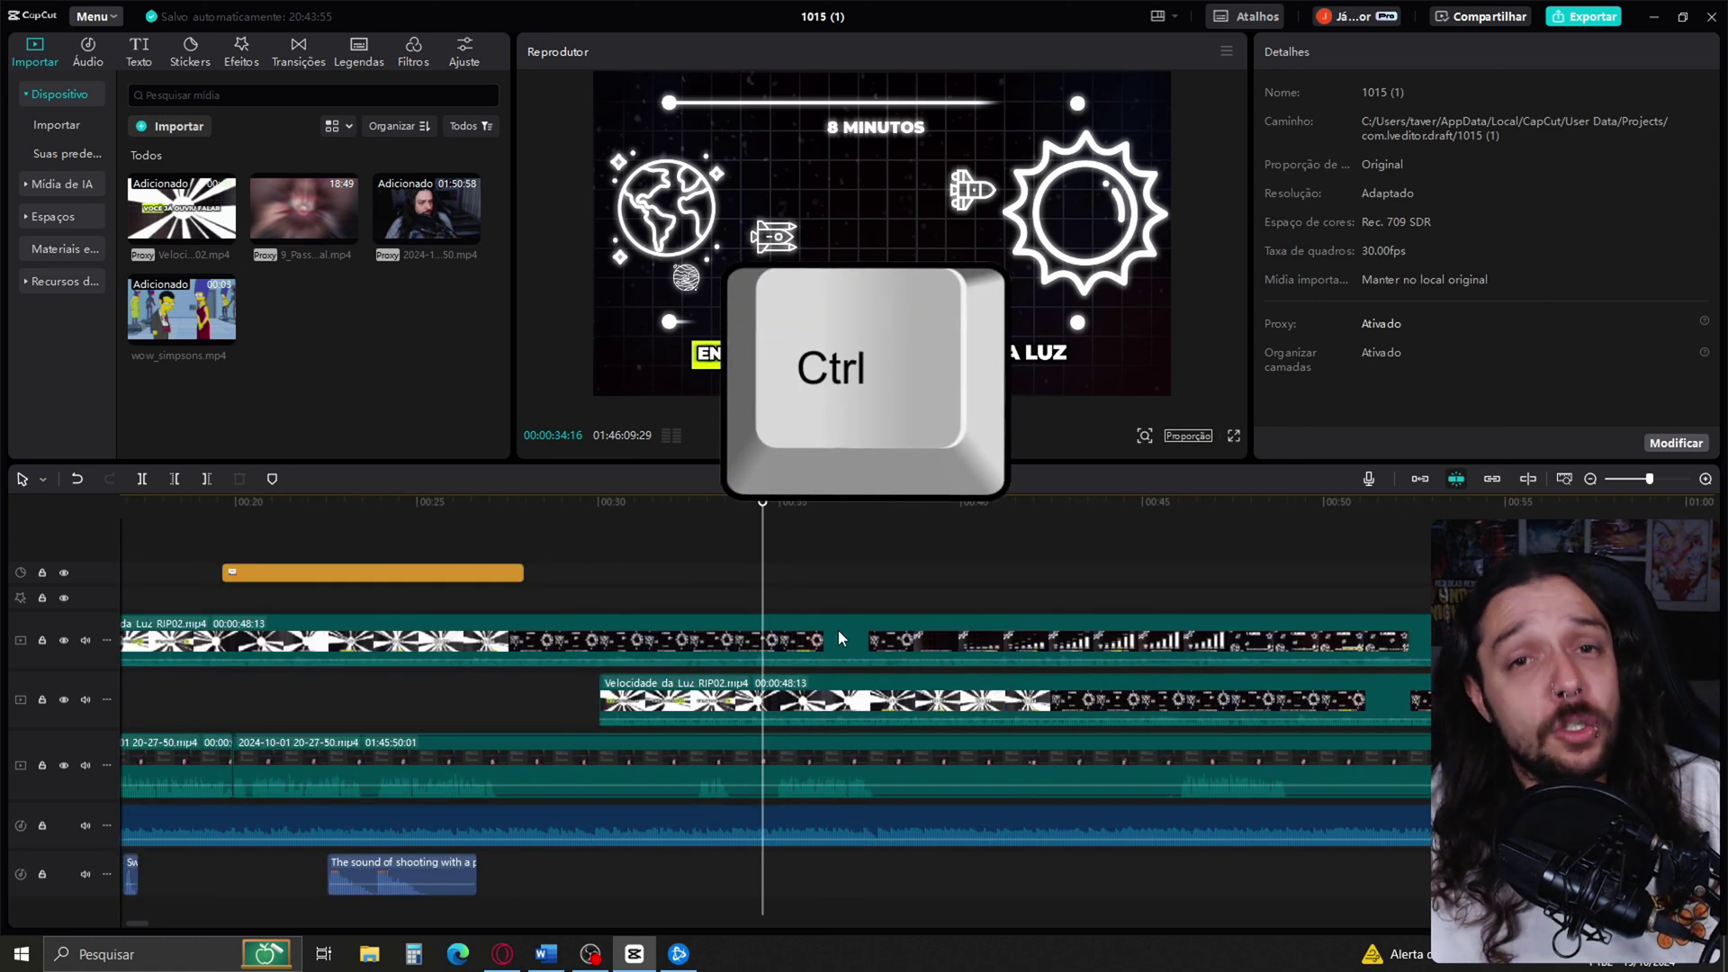
scroll(839, 637, "down", 5, "ctrl")
scroll(826, 720, "up", 3)
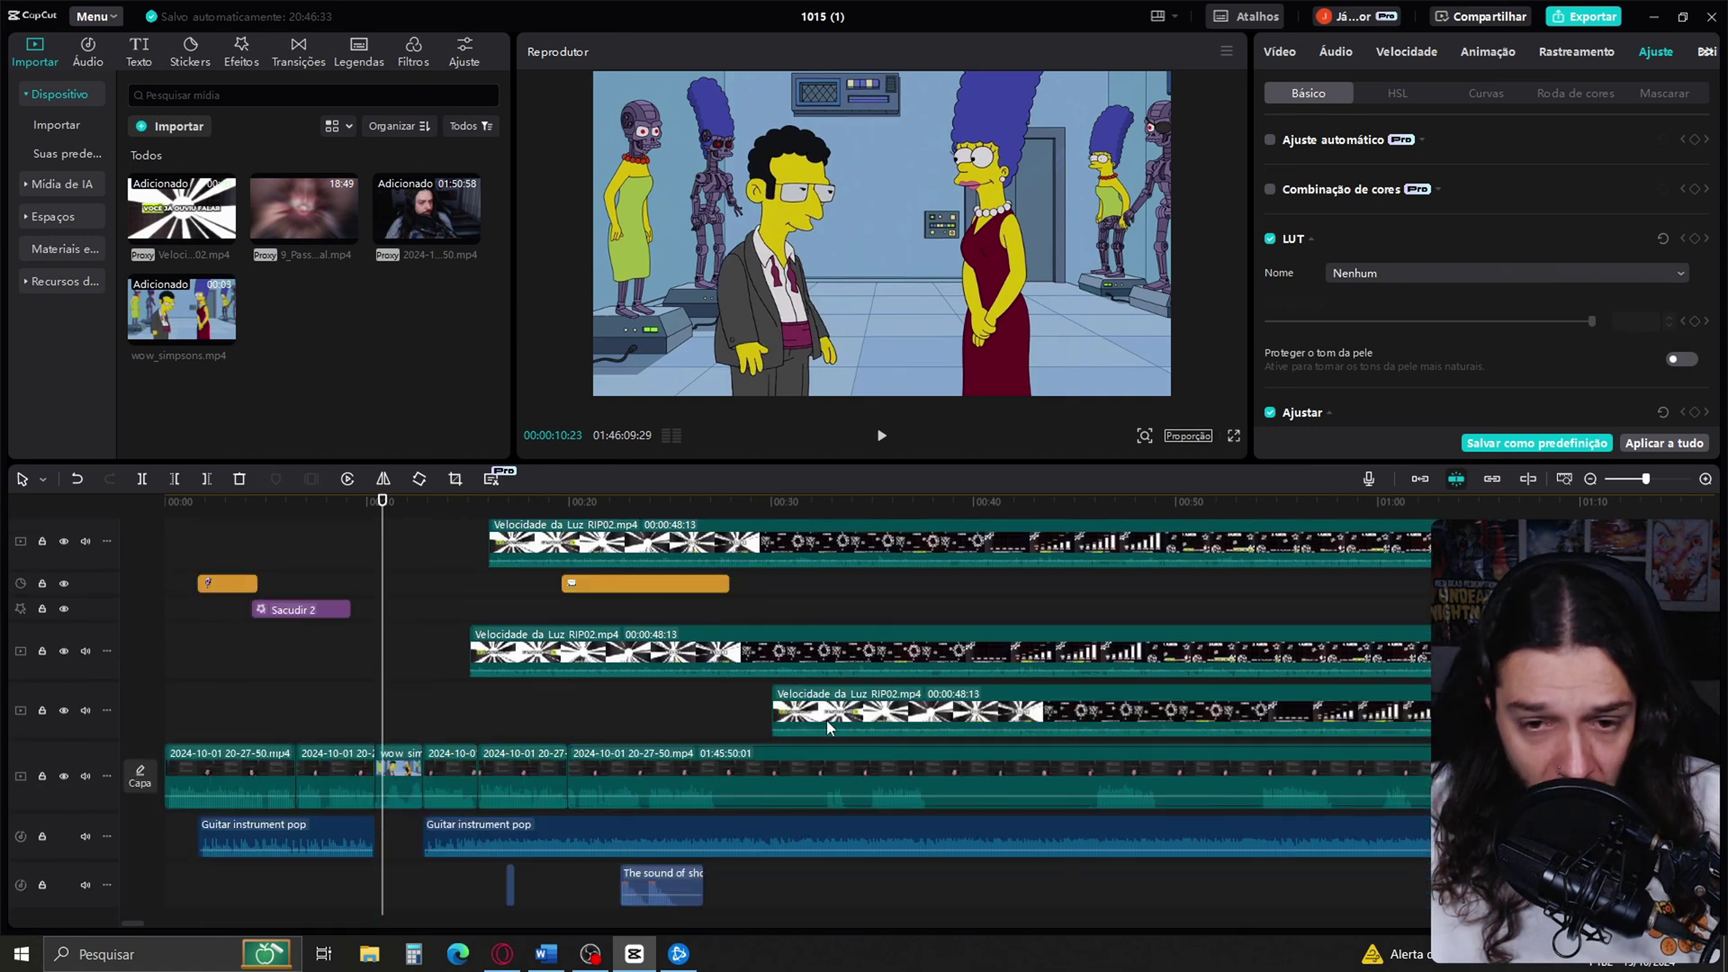
scroll(827, 720, "down", 5)
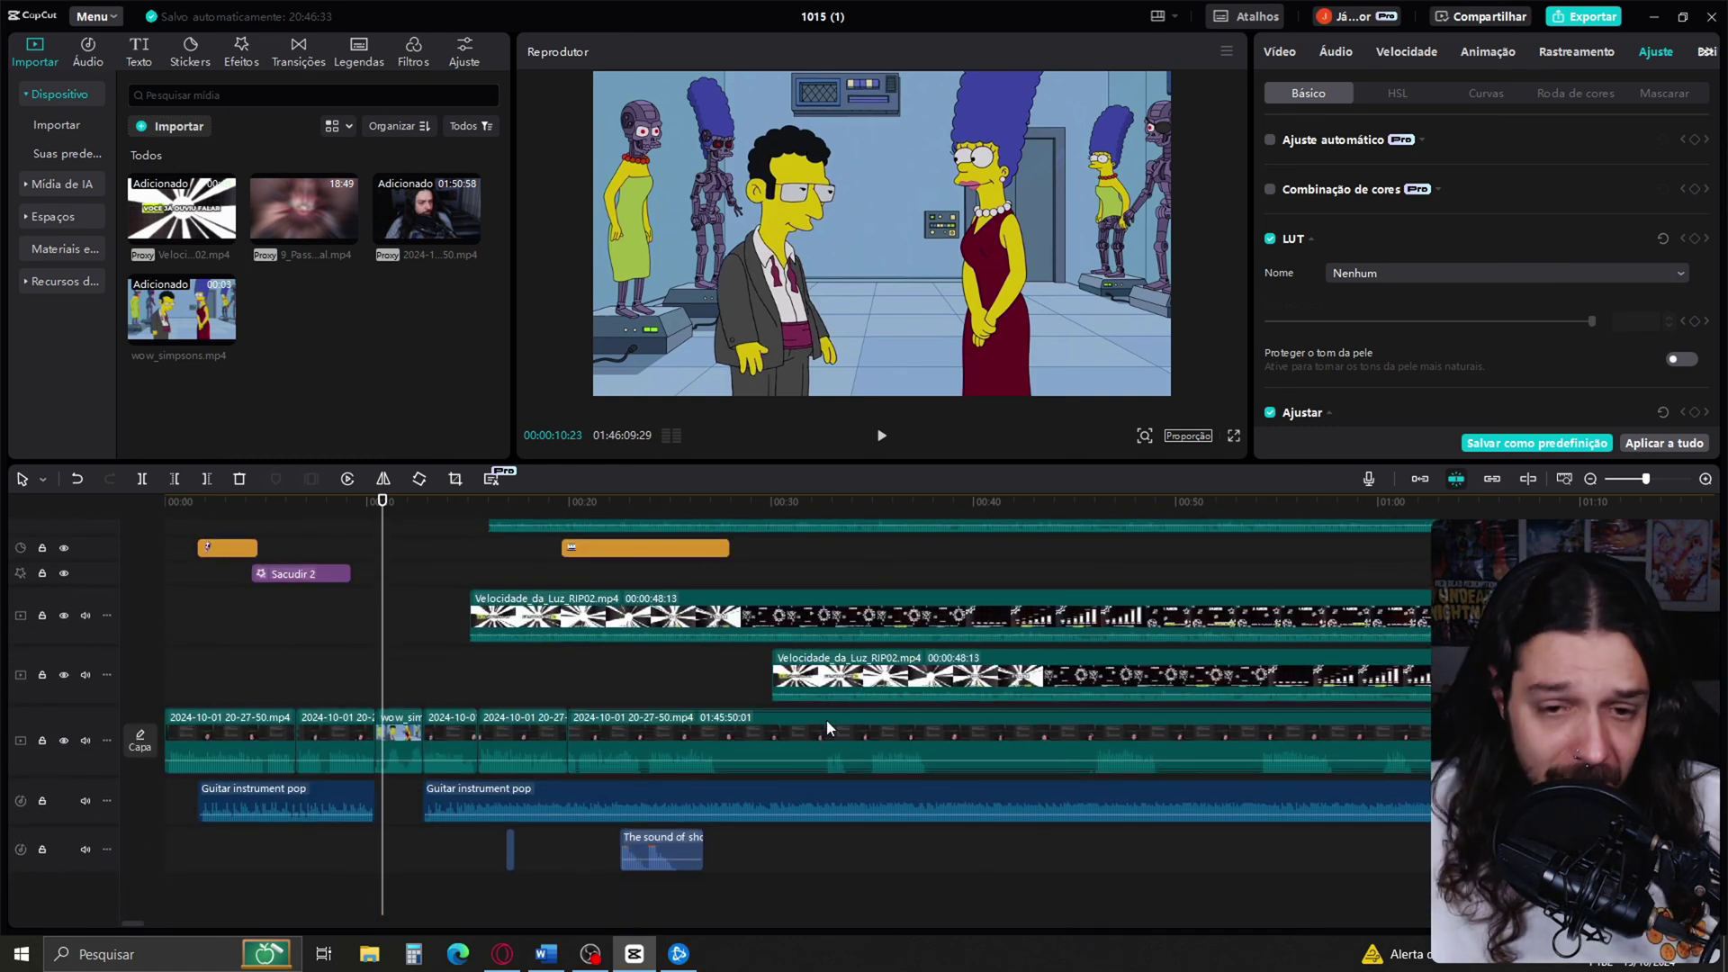
scroll(814, 742, "up", 5)
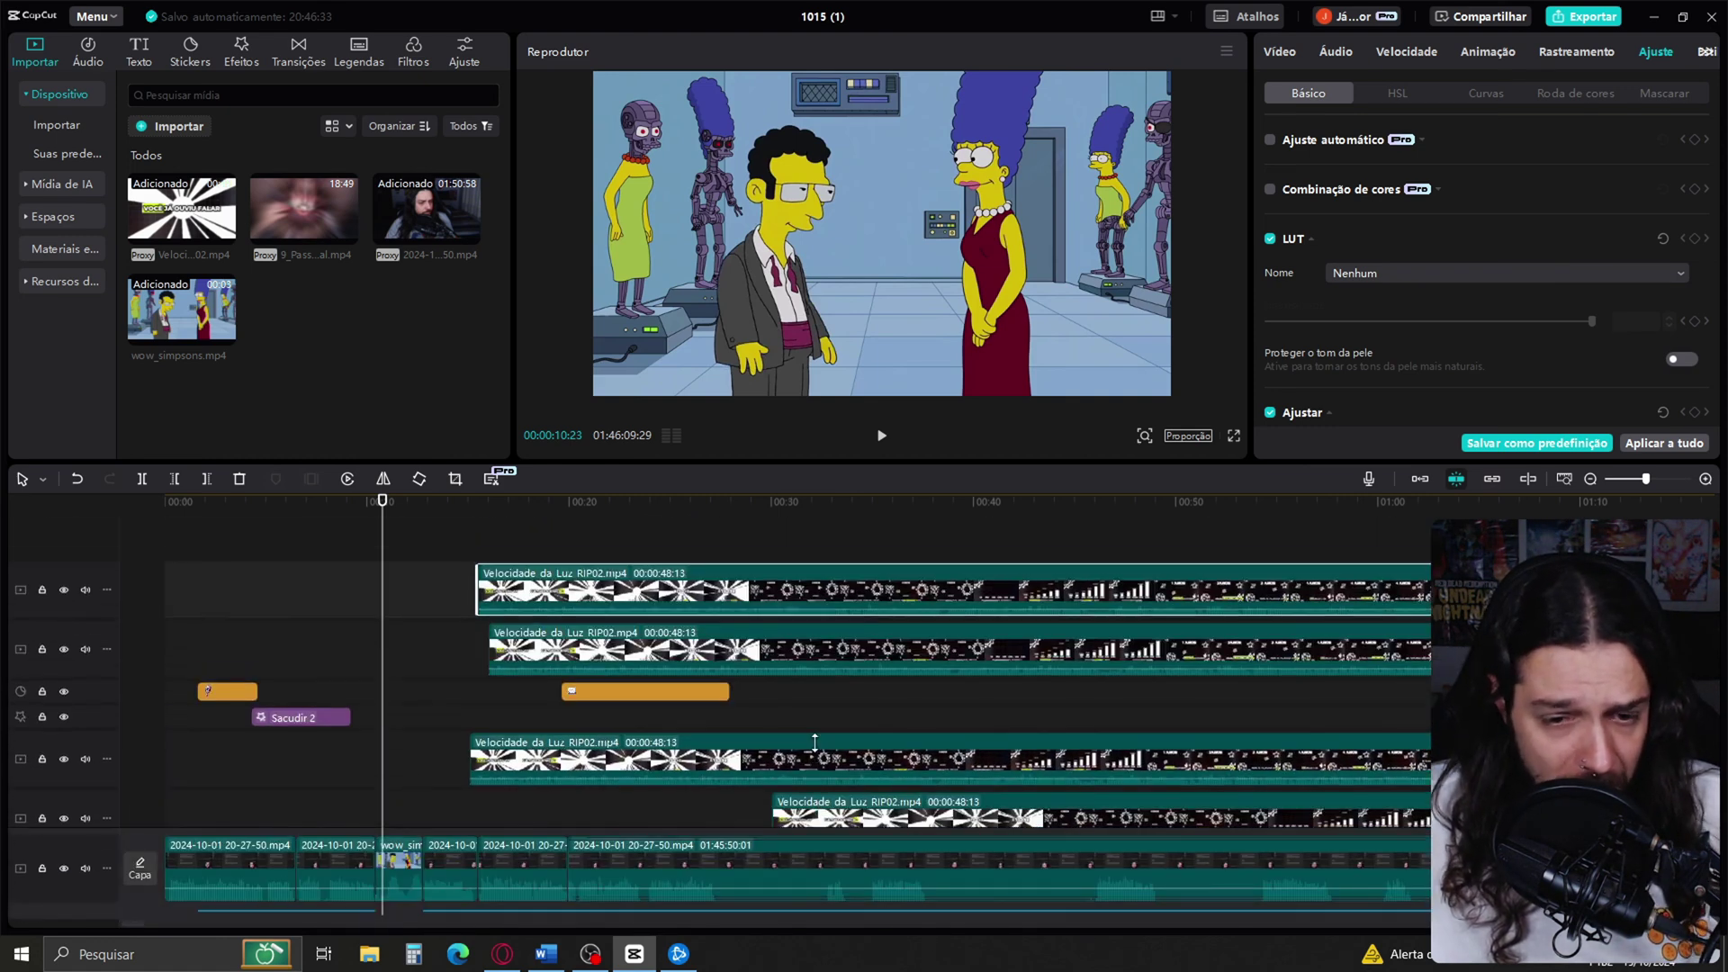
scroll(813, 741, "down", 5)
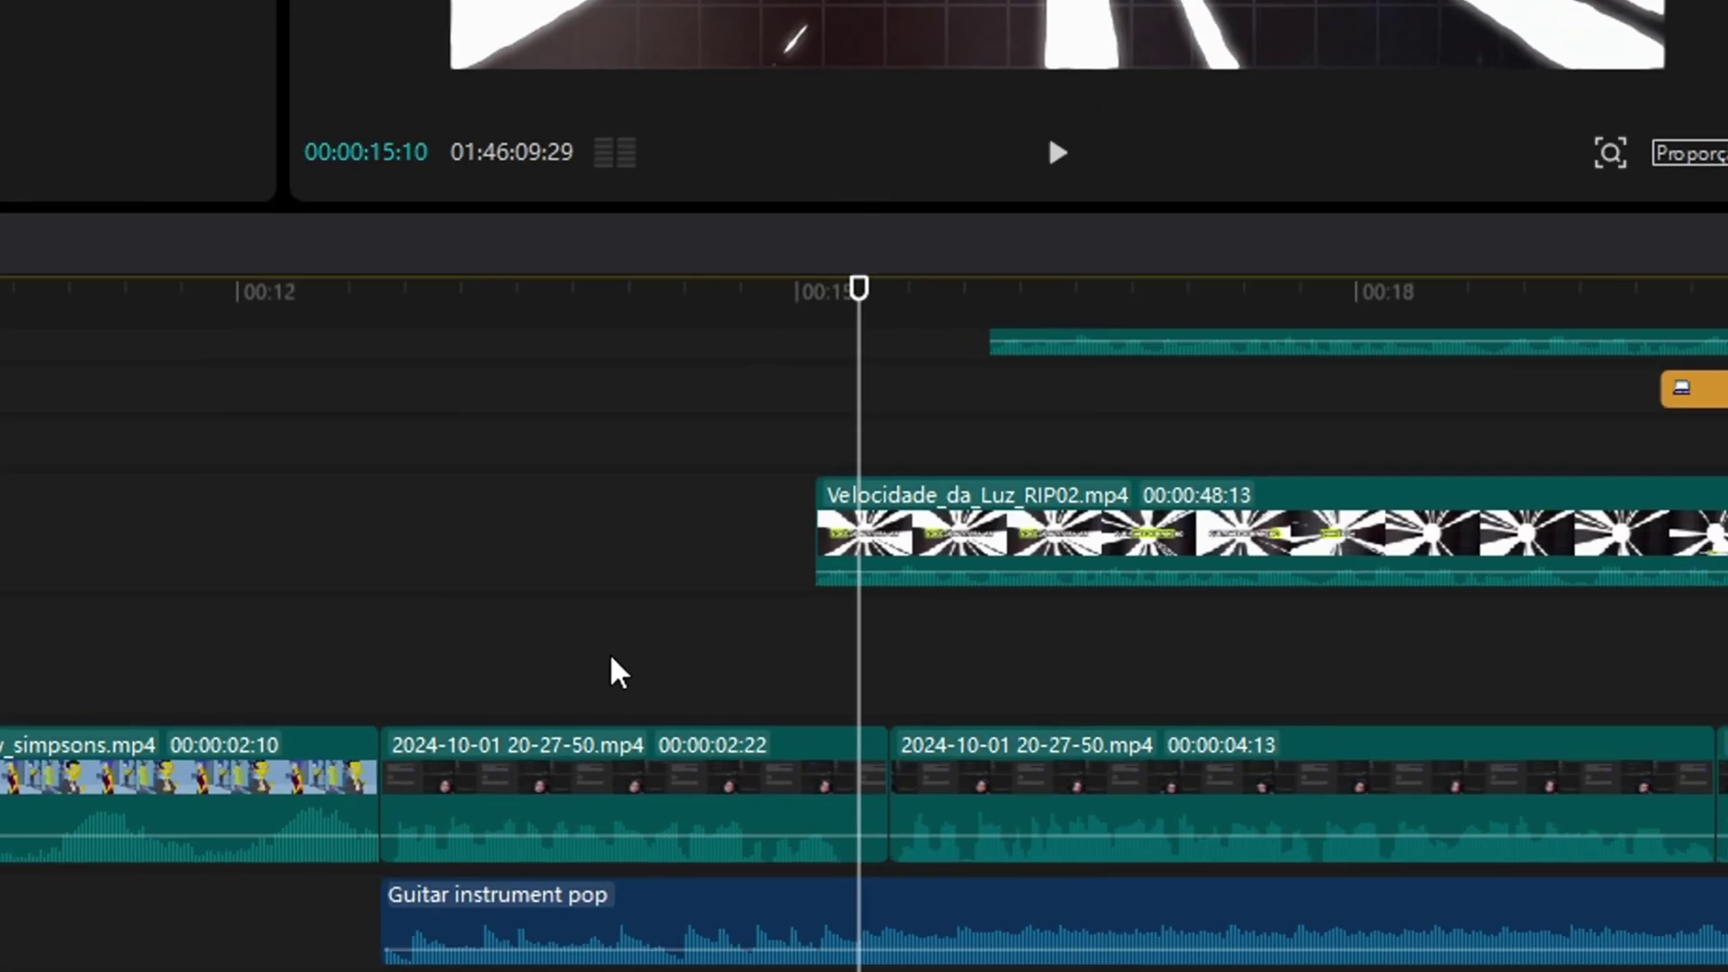
- Step the playhead forward and backward one frame at a time around 15 seconds
key("Right")
key("Right")
key("Right")
key("Right")
key("Right")
key("Right")
key("Left")
key("Left")
key("Left")
key("Left")
key("Left")
key("Left")
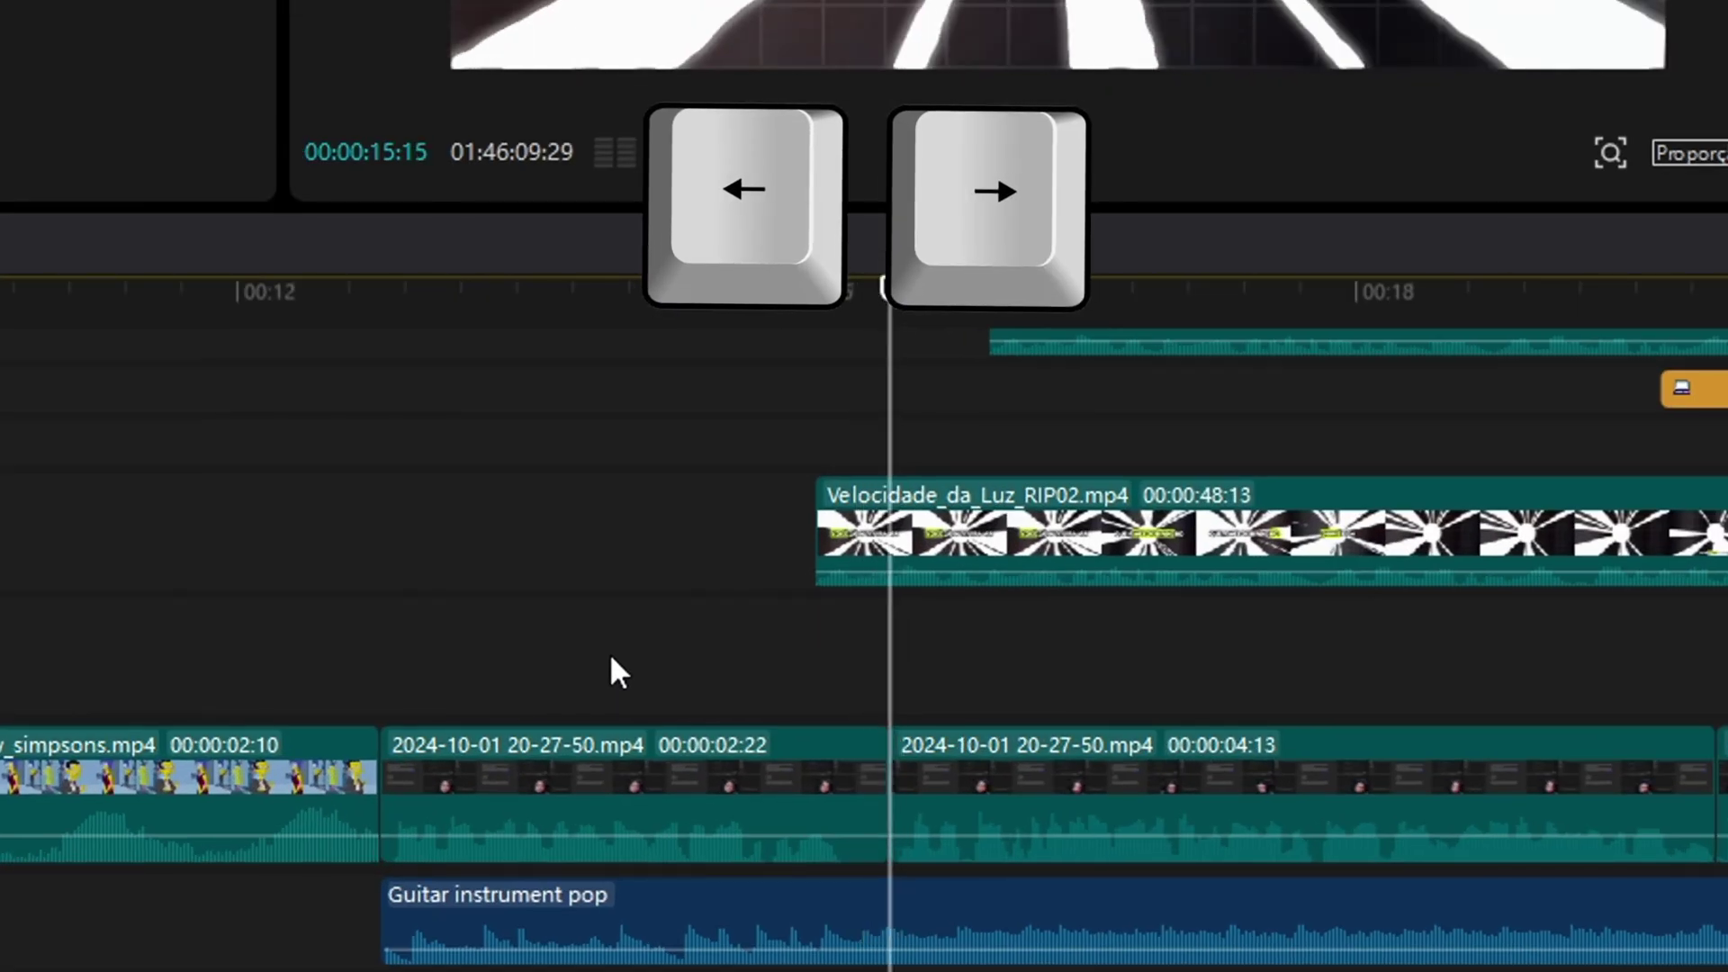
- Move the playhead back and forth in larger multi-frame jumps between 00:00:15:10 and 00:00:16:00
key("shift")
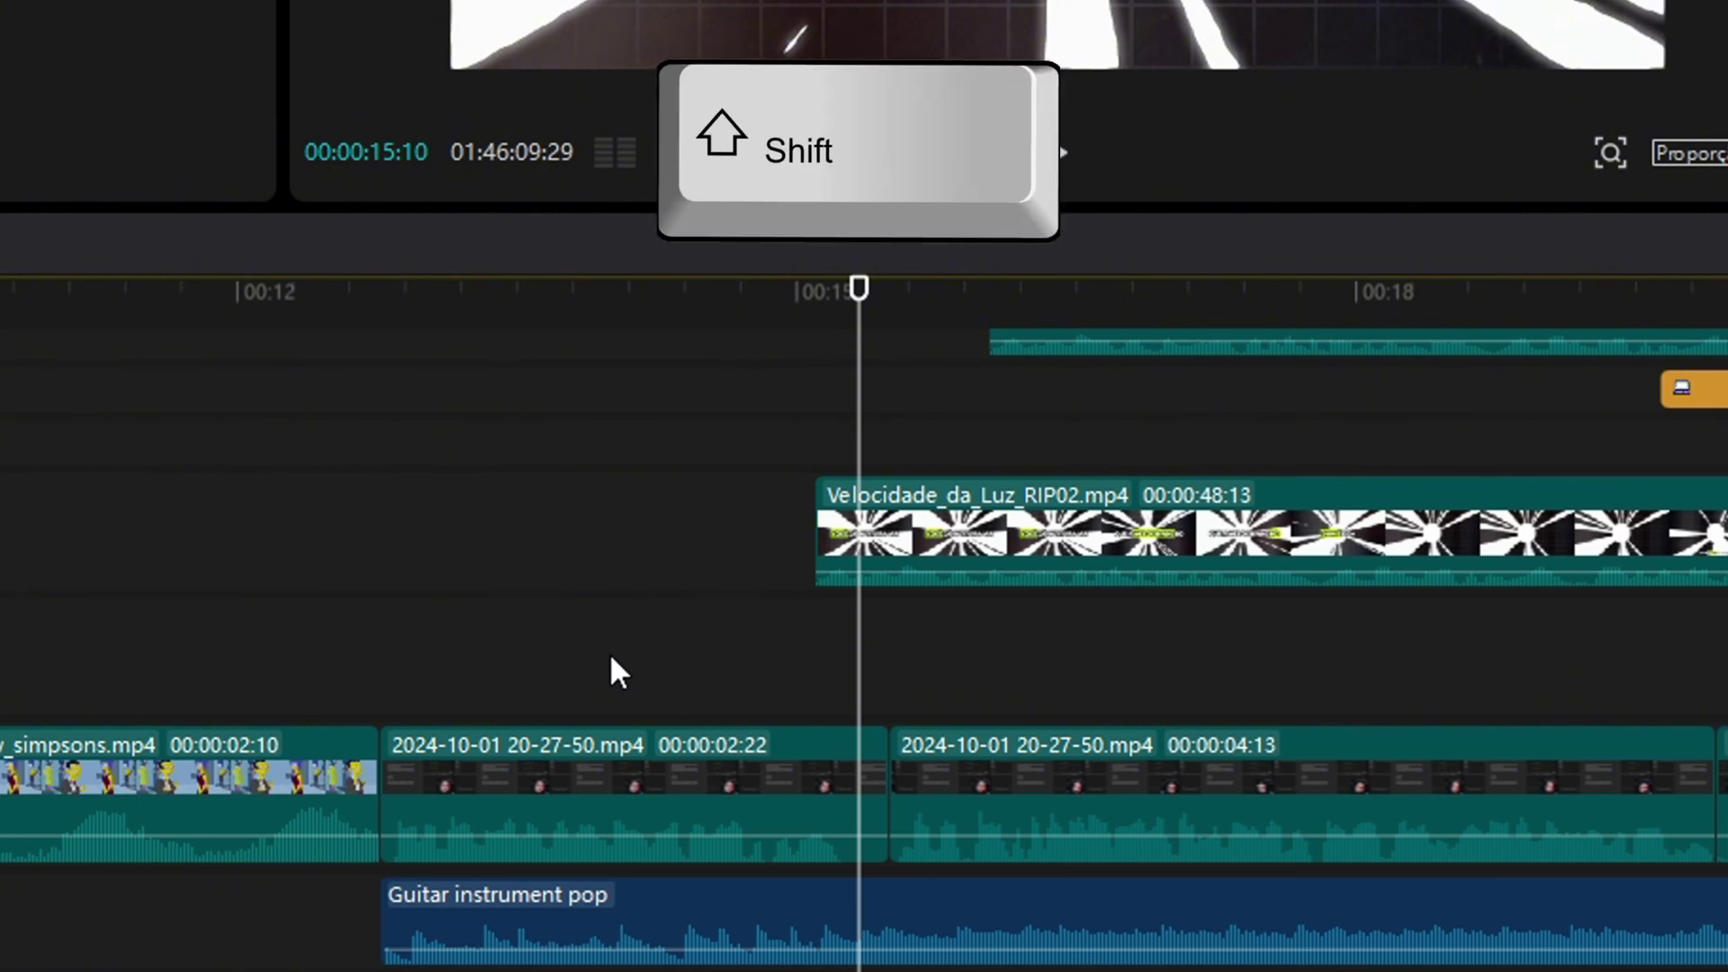
key("shift+Right")
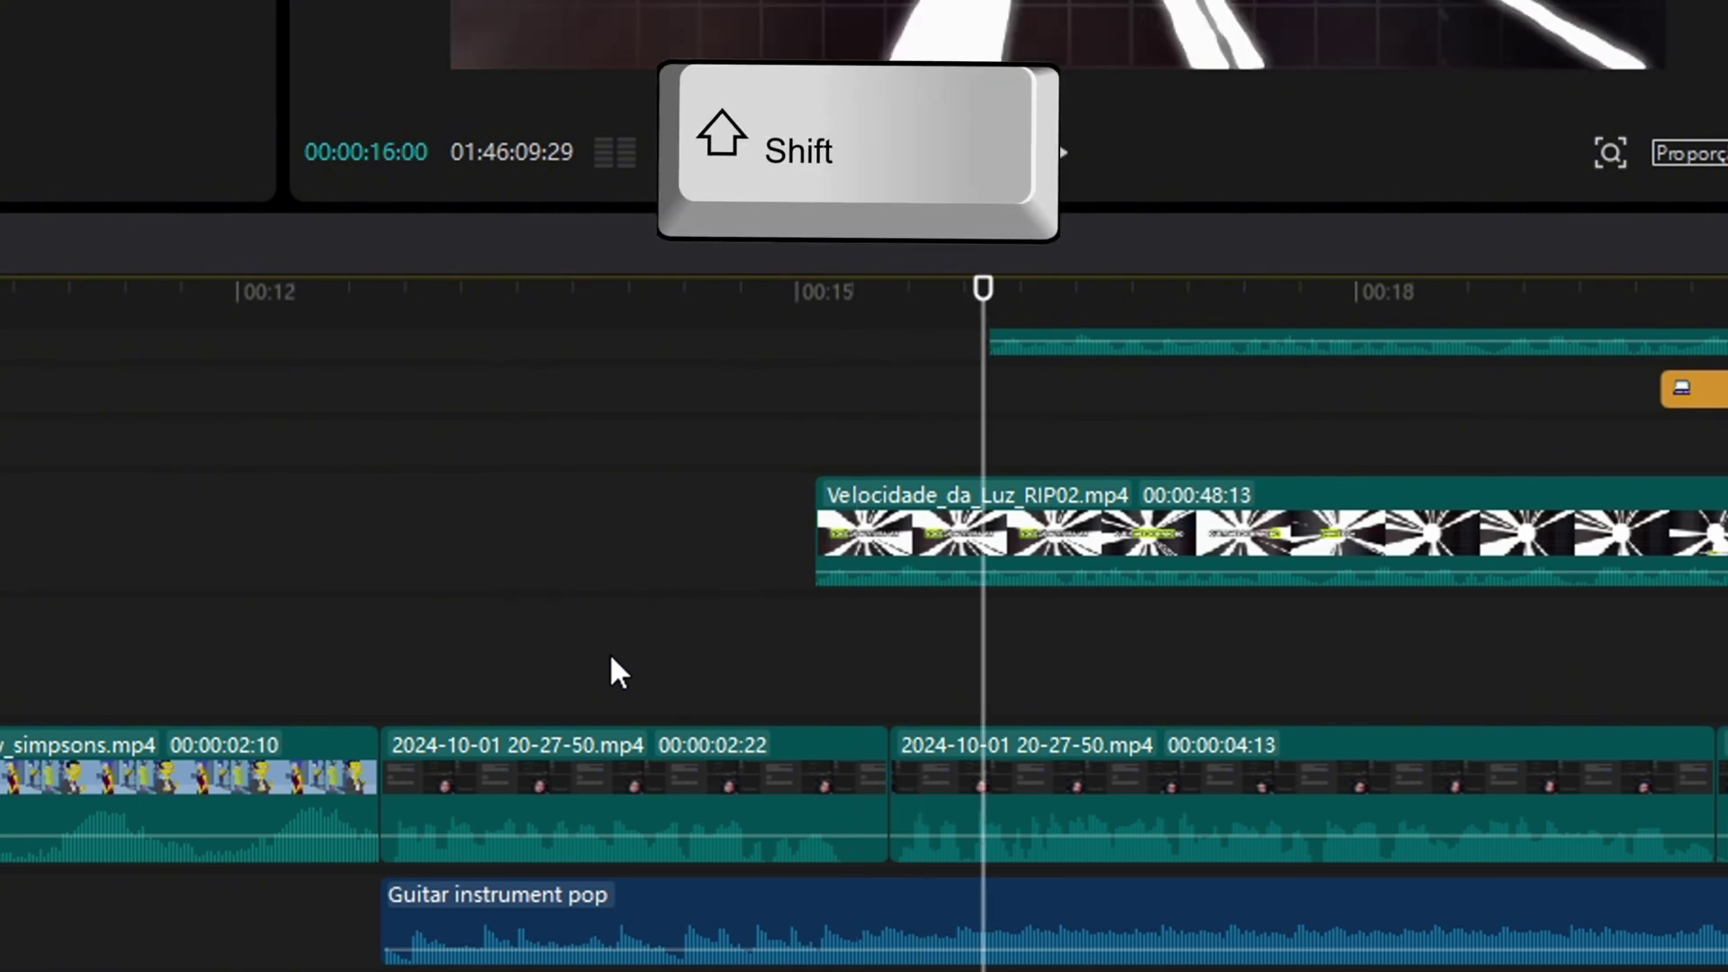
key("shift+Left")
key("shift+Right")
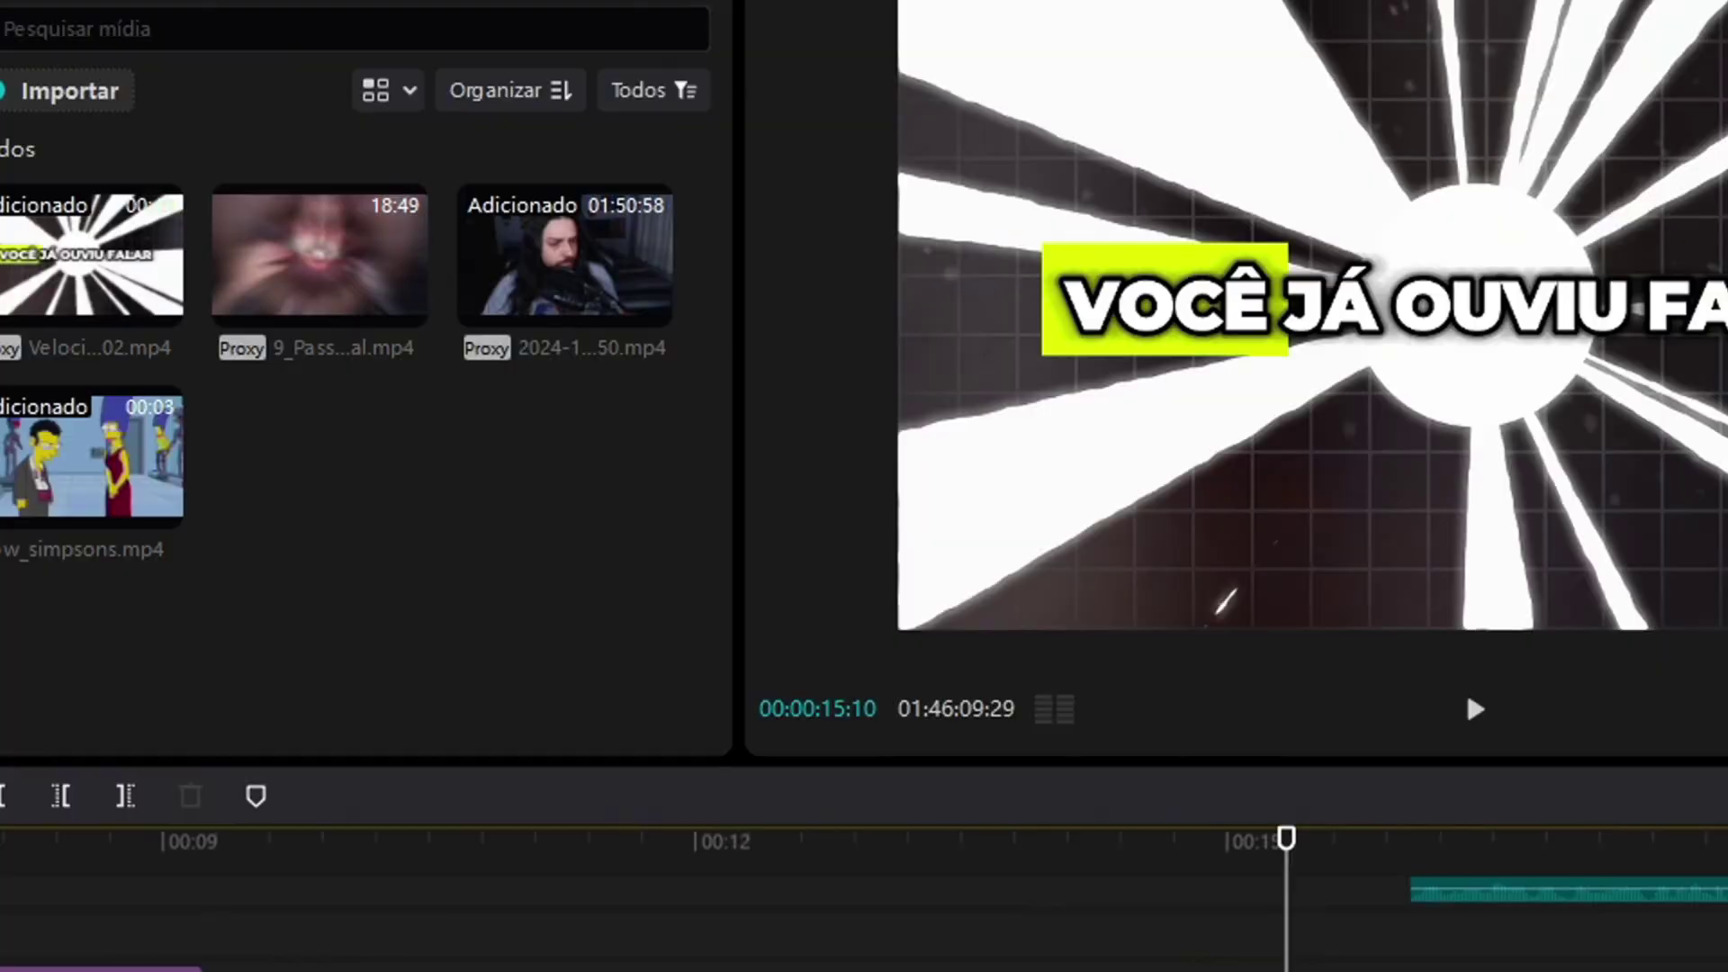
- Open the editing section of the program settings
left_click(232, 39)
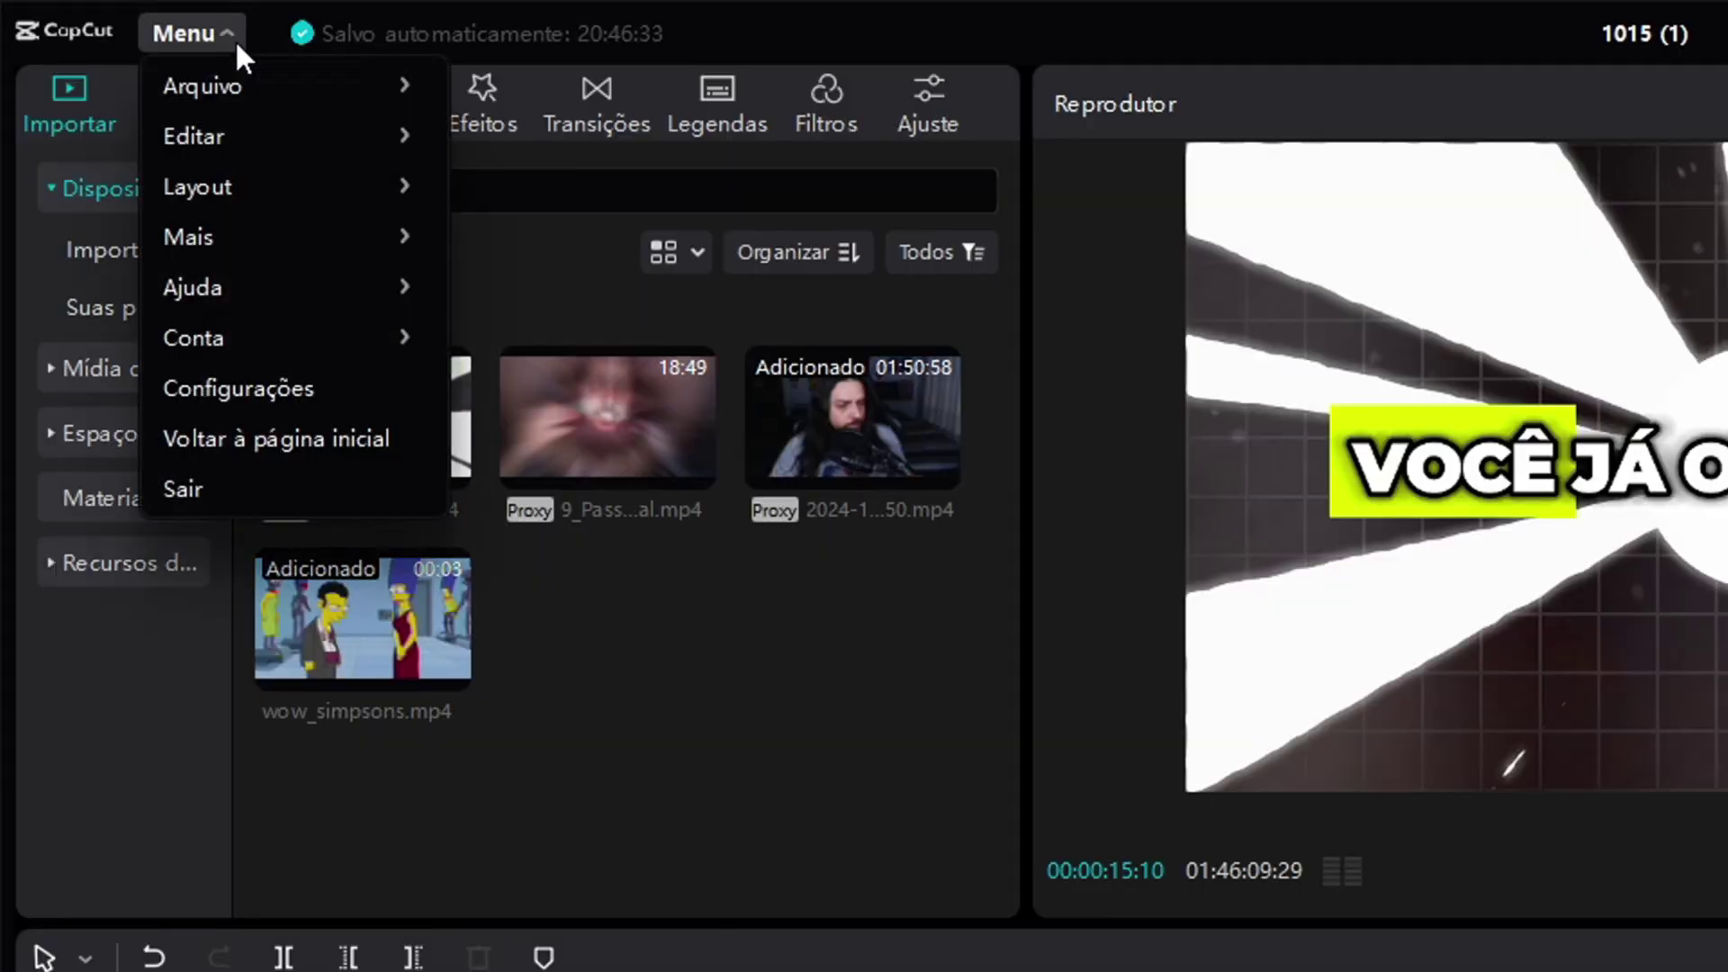
left_click(238, 388)
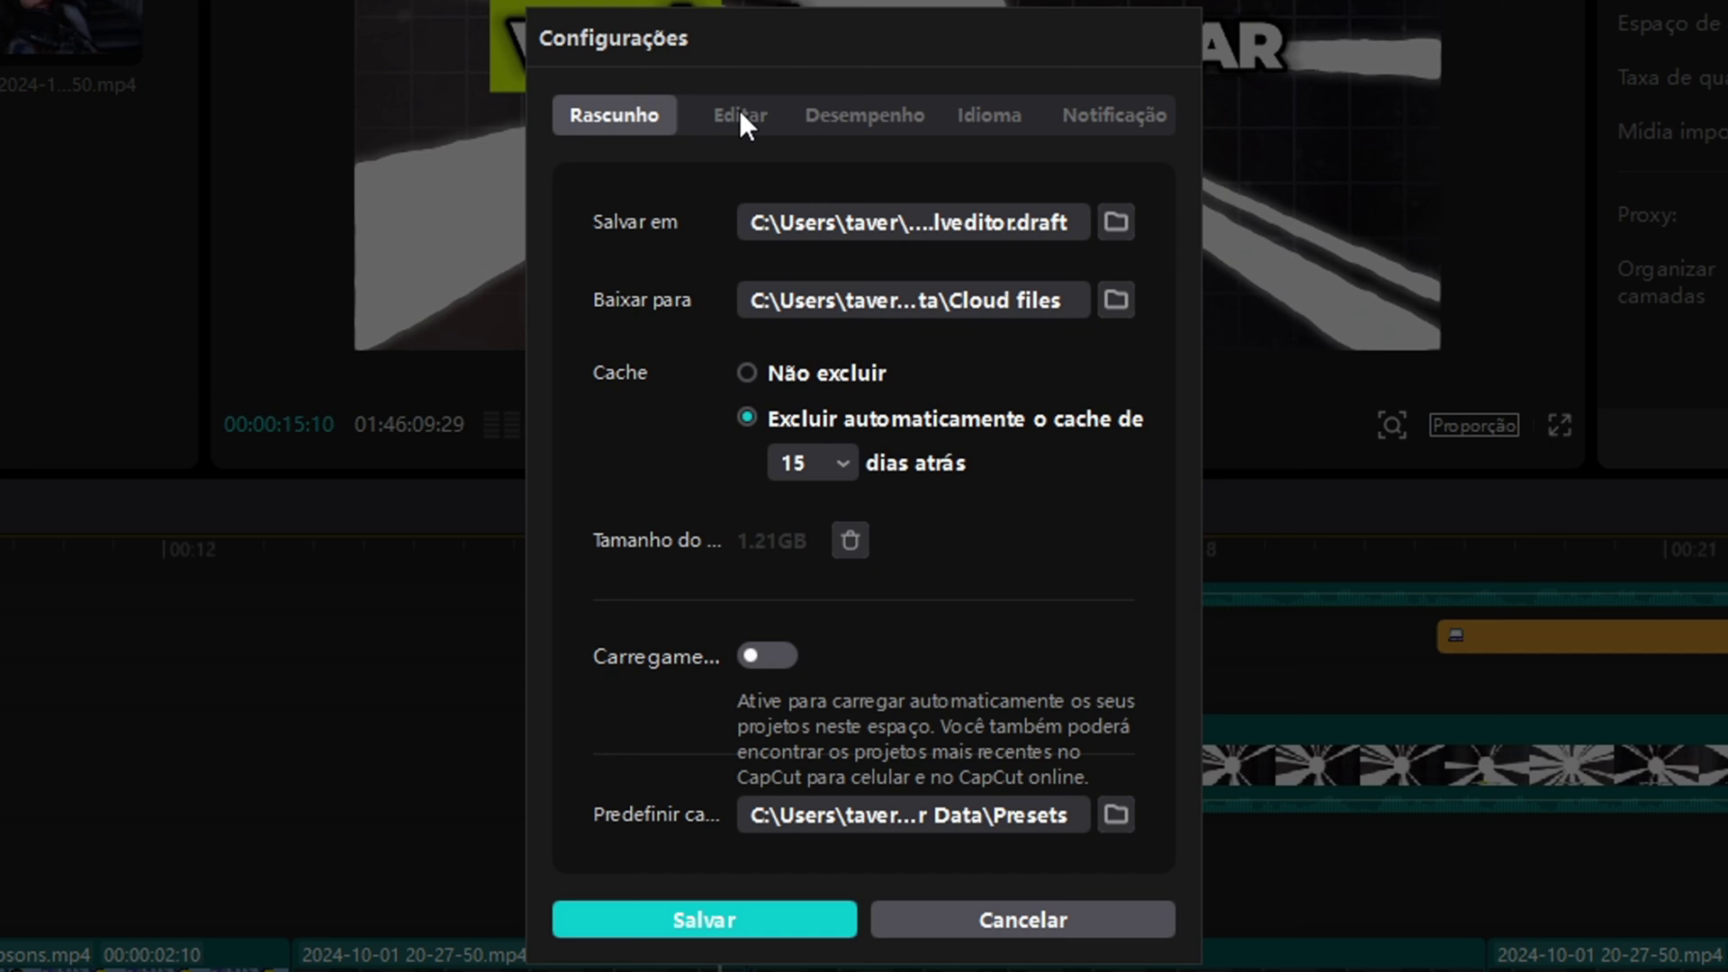
left_click(739, 114)
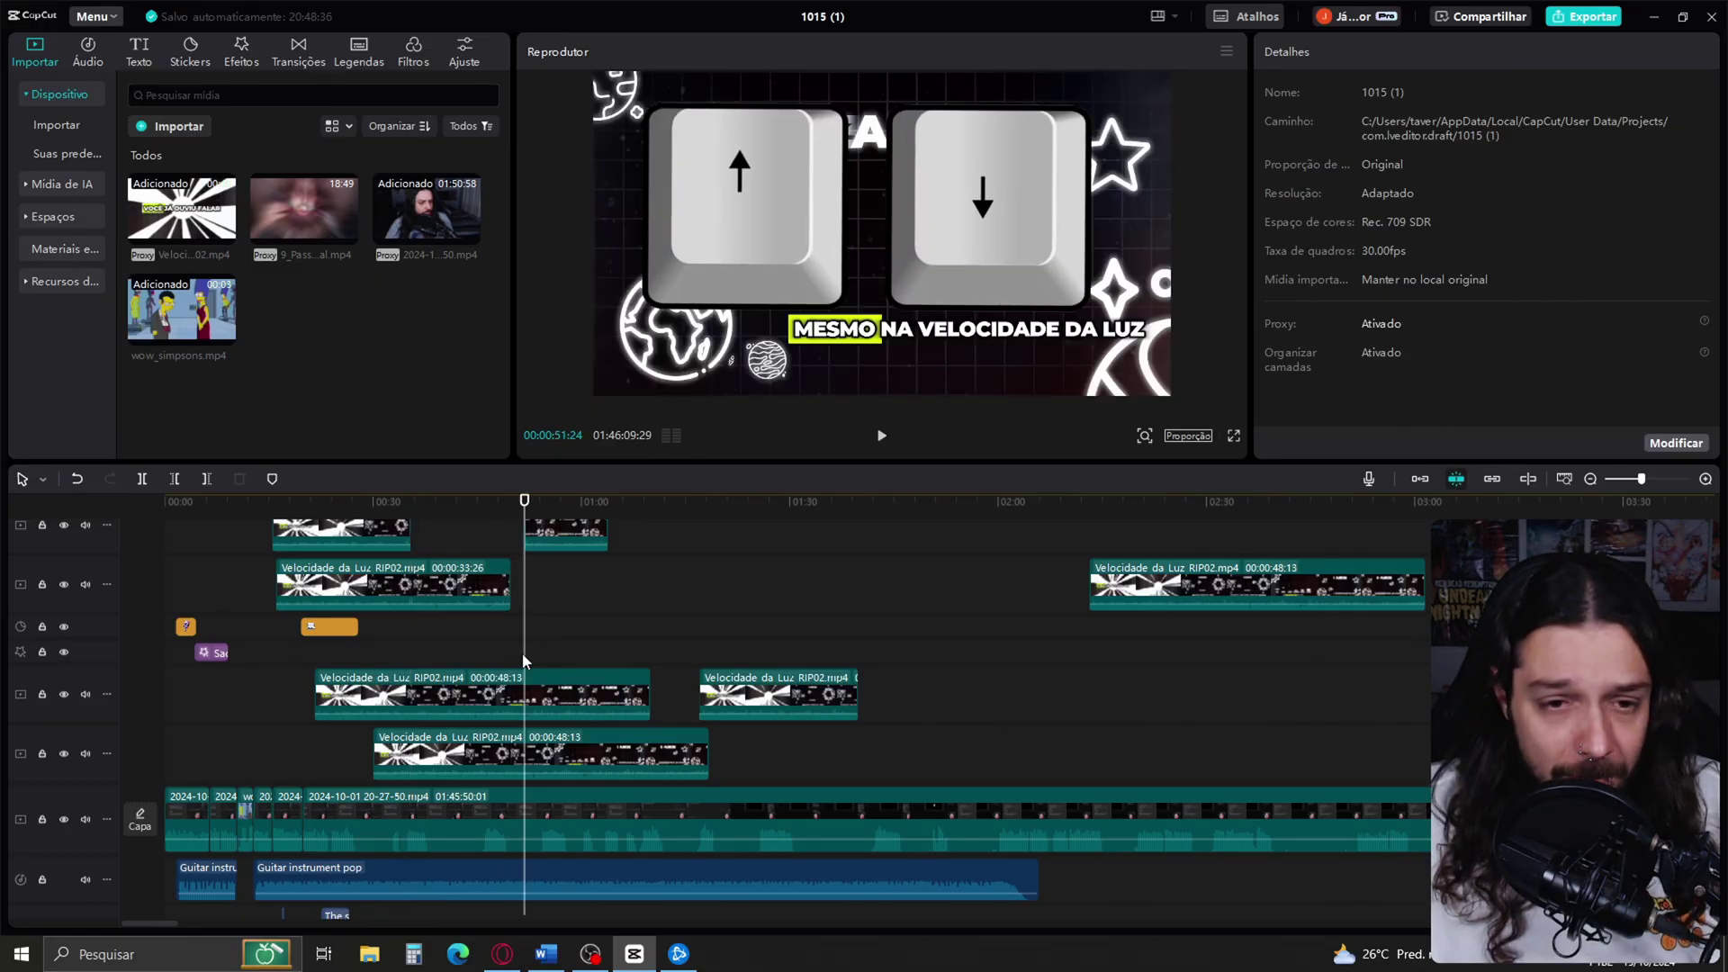
- Jump the playhead forward across several clip edges from about 51 seconds, and back across the earlier ones
key("Down")
key("Down")
key("Down")
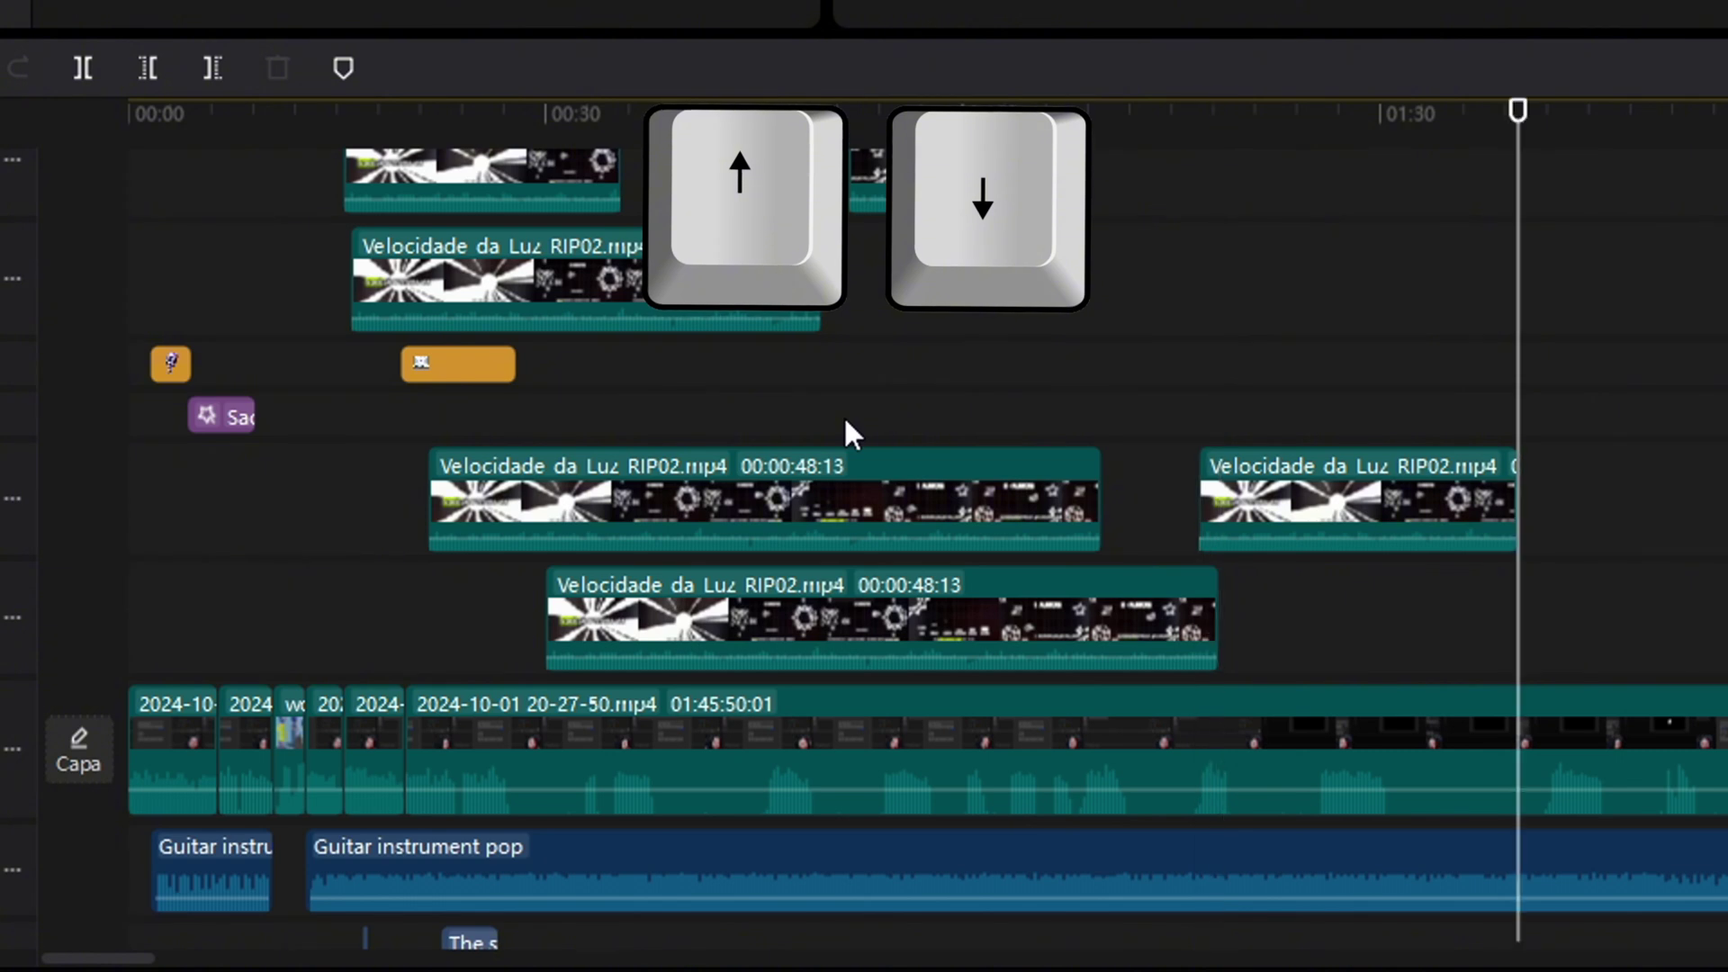
key("Up")
key("Up")
key("Up")
key("Up")
key("Up")
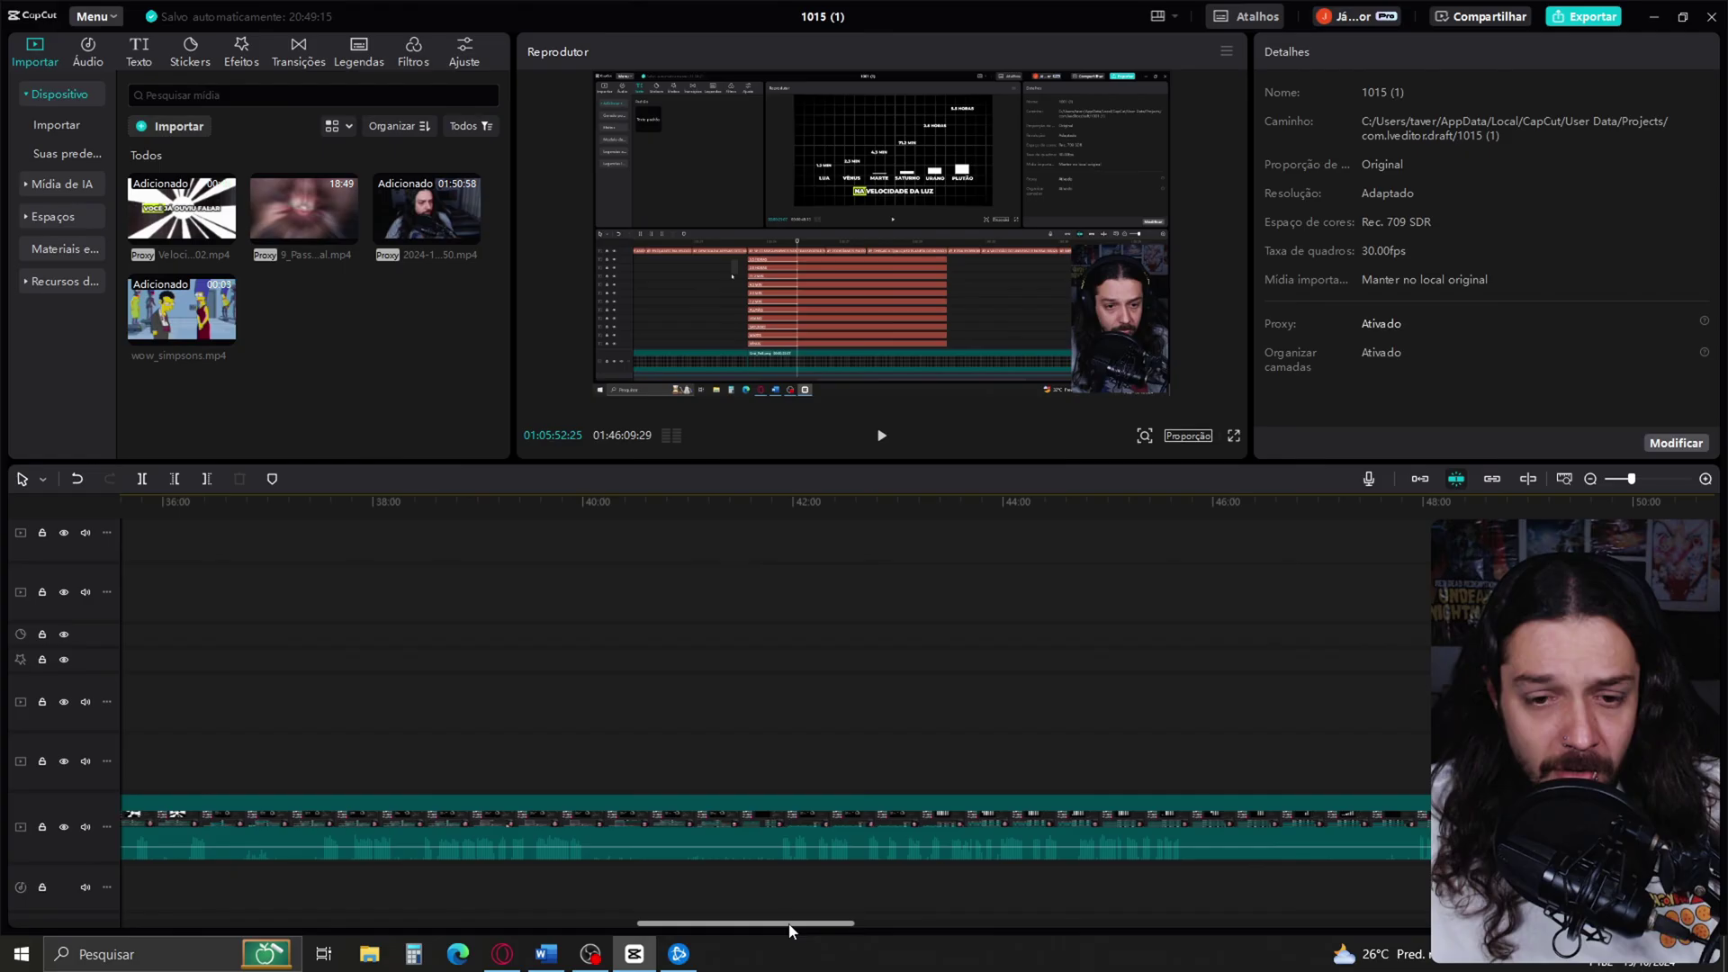
- Select the Velocidade_da_Luz_RIP02.mp4 clip that starts shortly after 2 minutes and copy it
left_click_drag(635, 914, 197, 914)
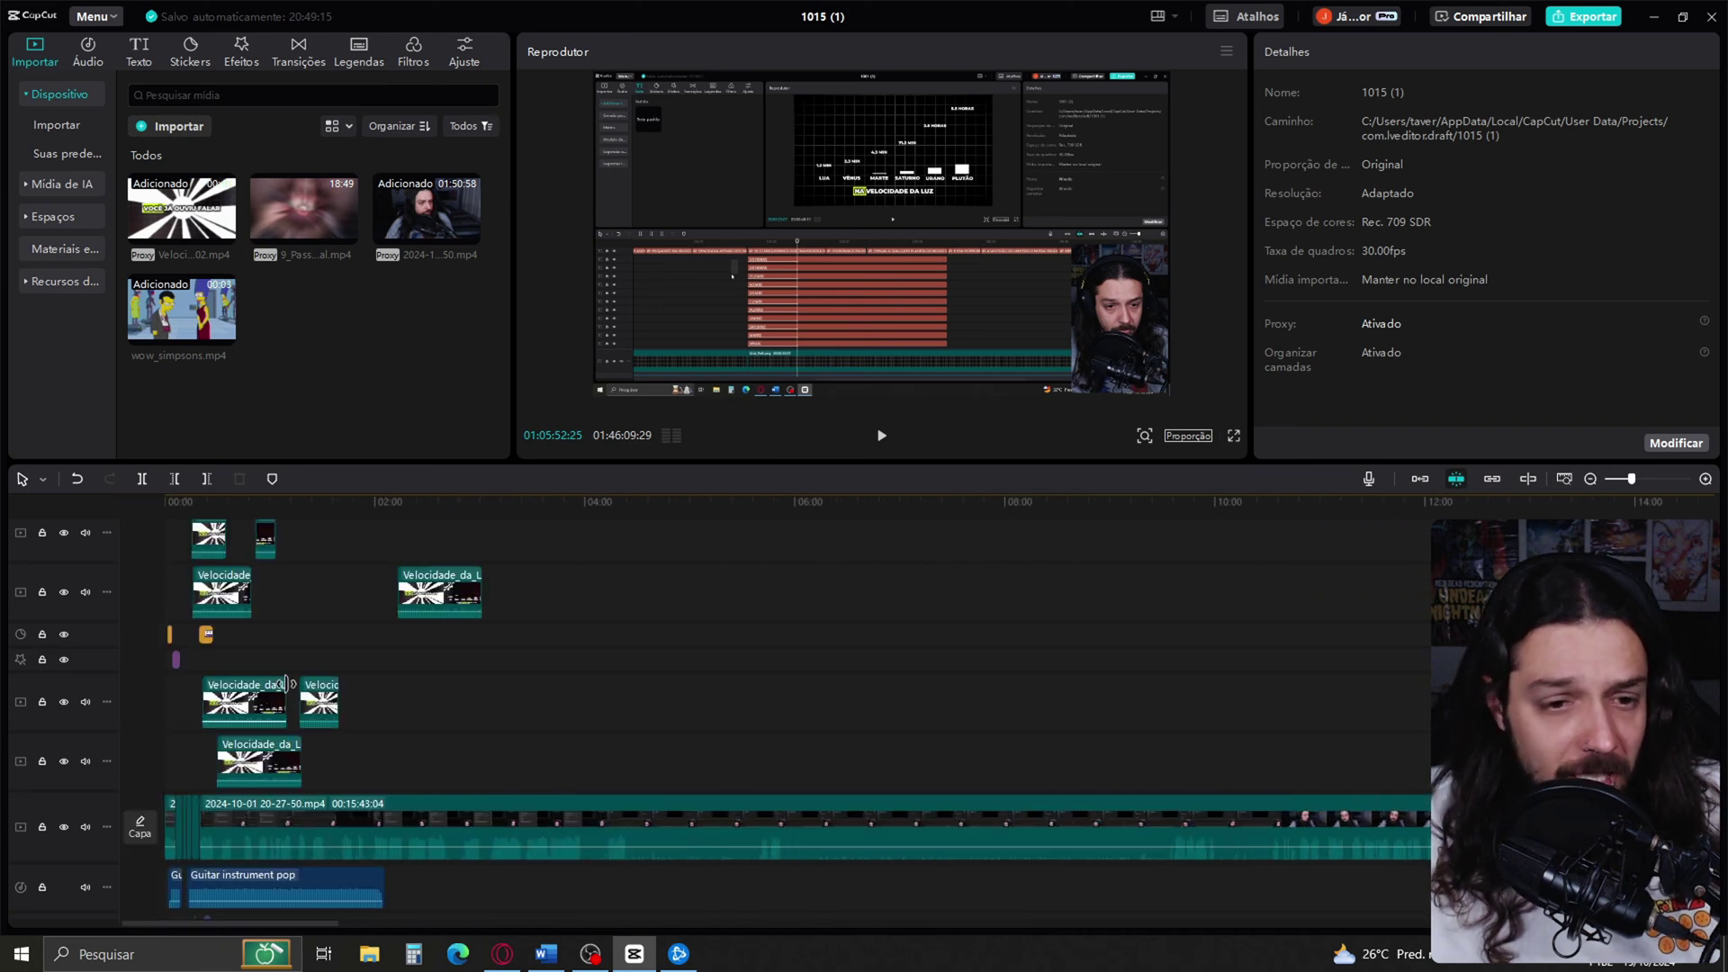
scroll(444, 688, "right", 10)
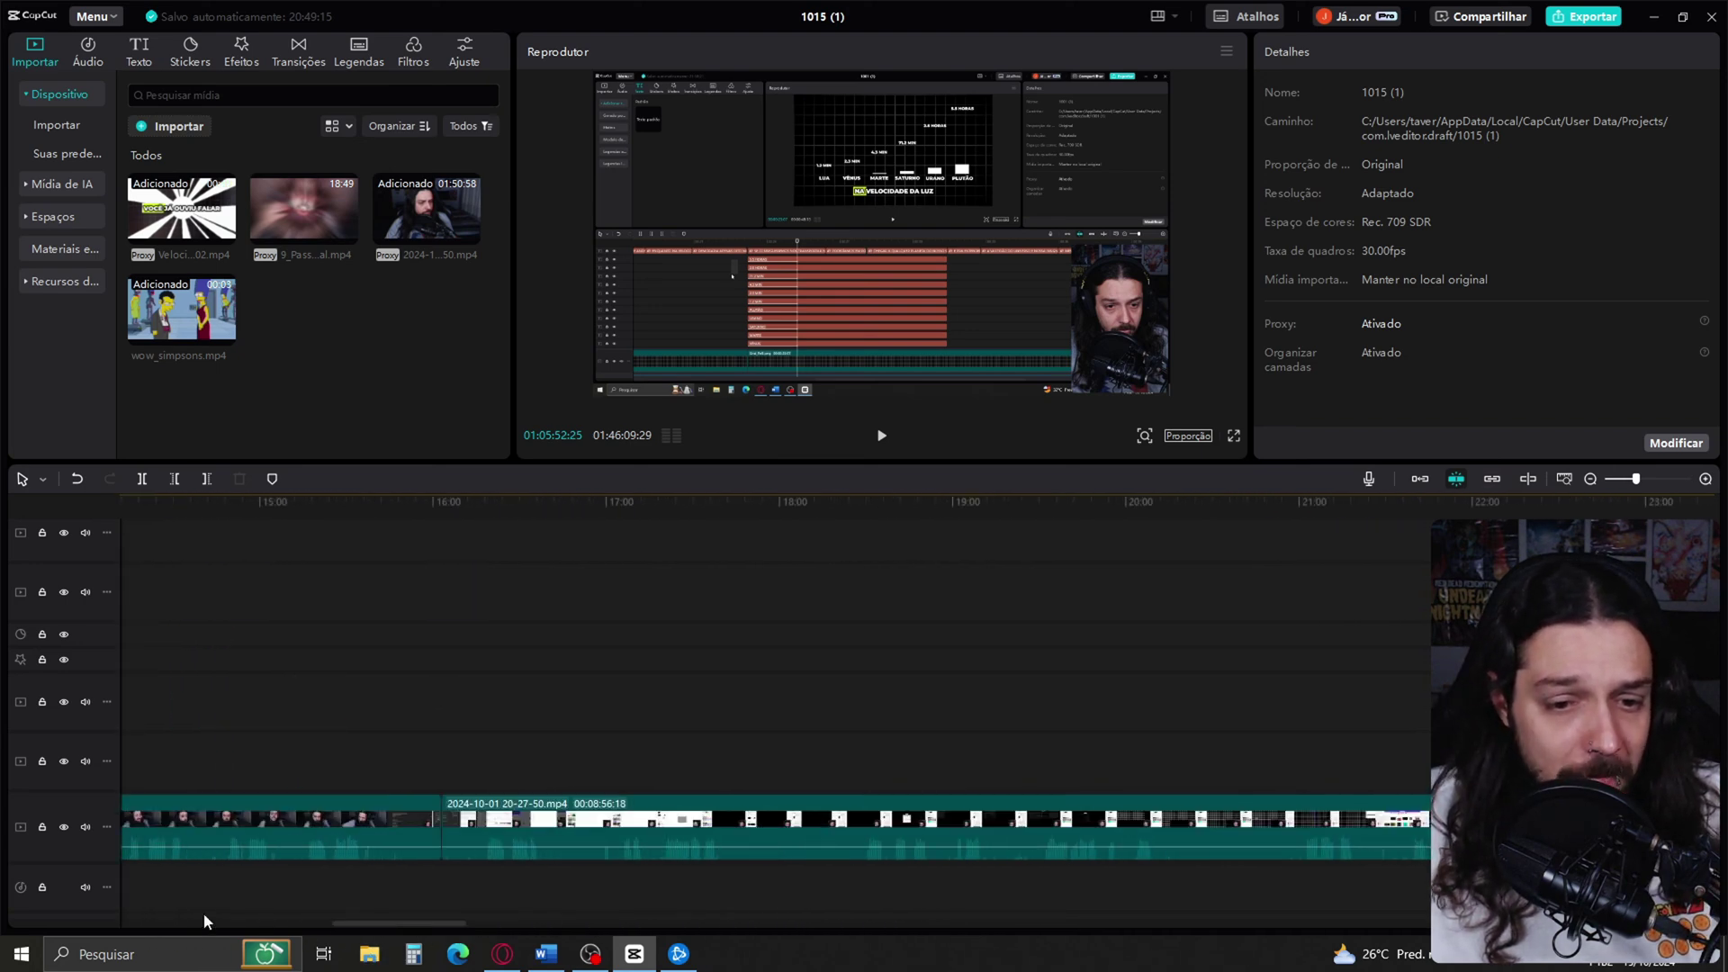
left_click_drag(204, 914, 184, 917)
left_click(576, 609)
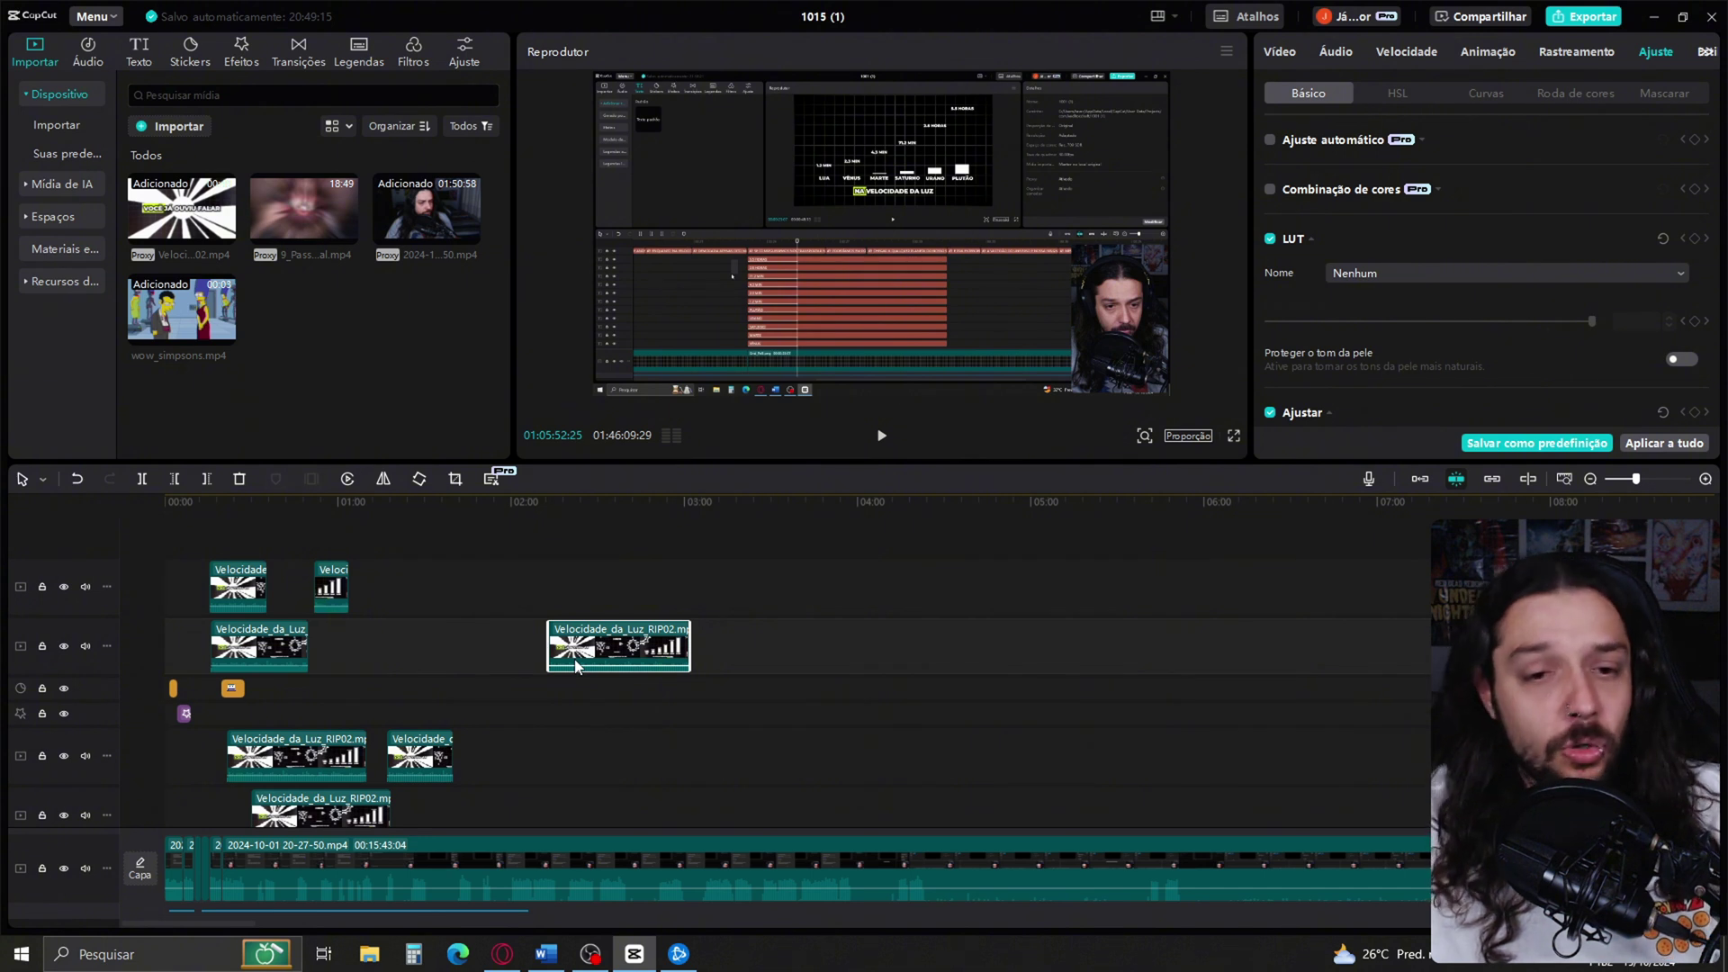
key("ctrl+c")
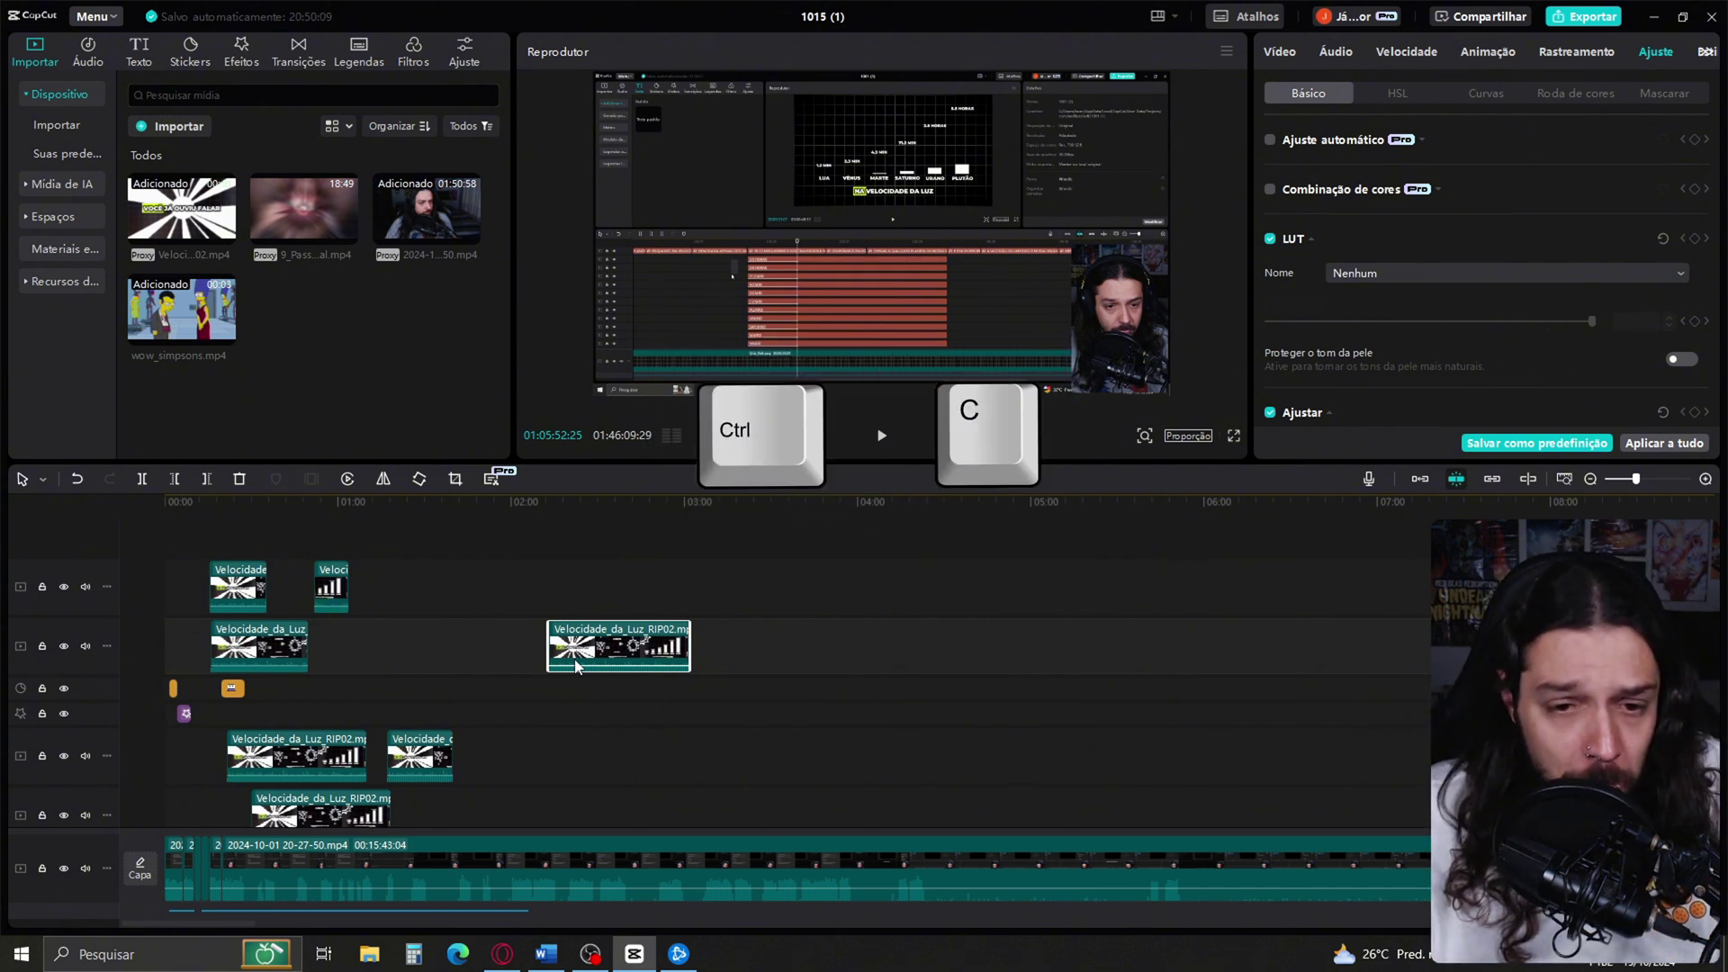
- Jump the playhead to the previous main-track cut just after the one-hour mark, and forward again to the cut at 01:05:52:25
scroll(625, 731, "down", 5)
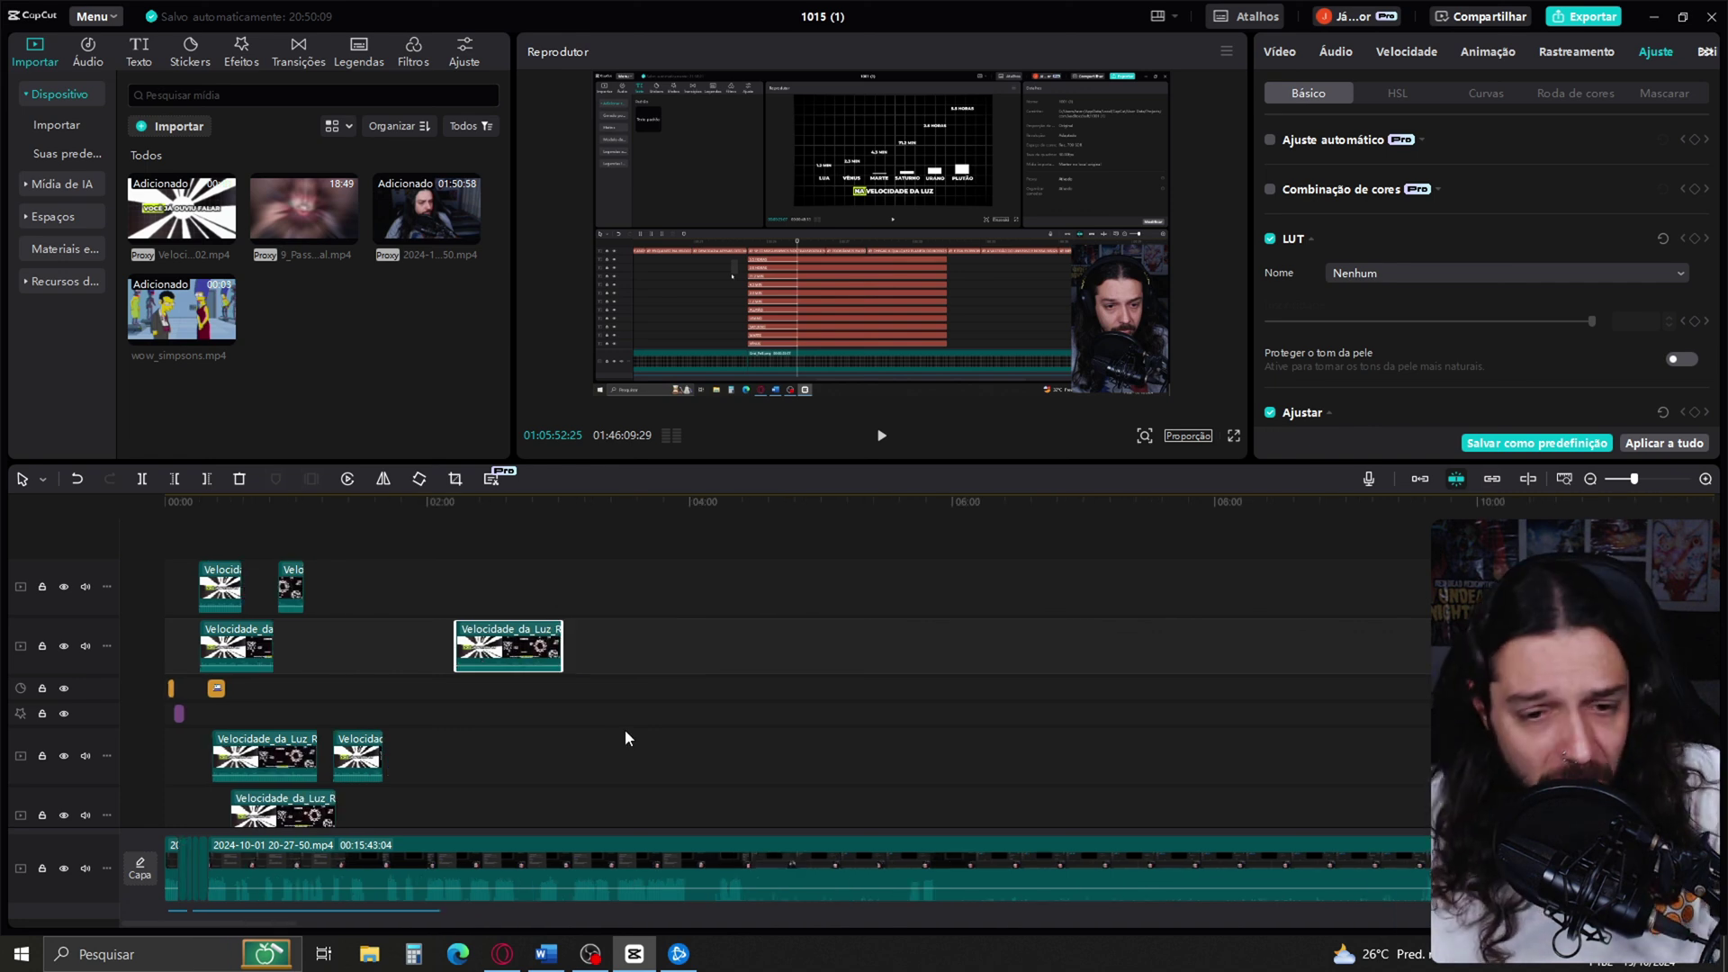
scroll(606, 756, "down", 1)
left_click_drag(500, 926, 965, 913)
scroll(925, 779, "up", 5)
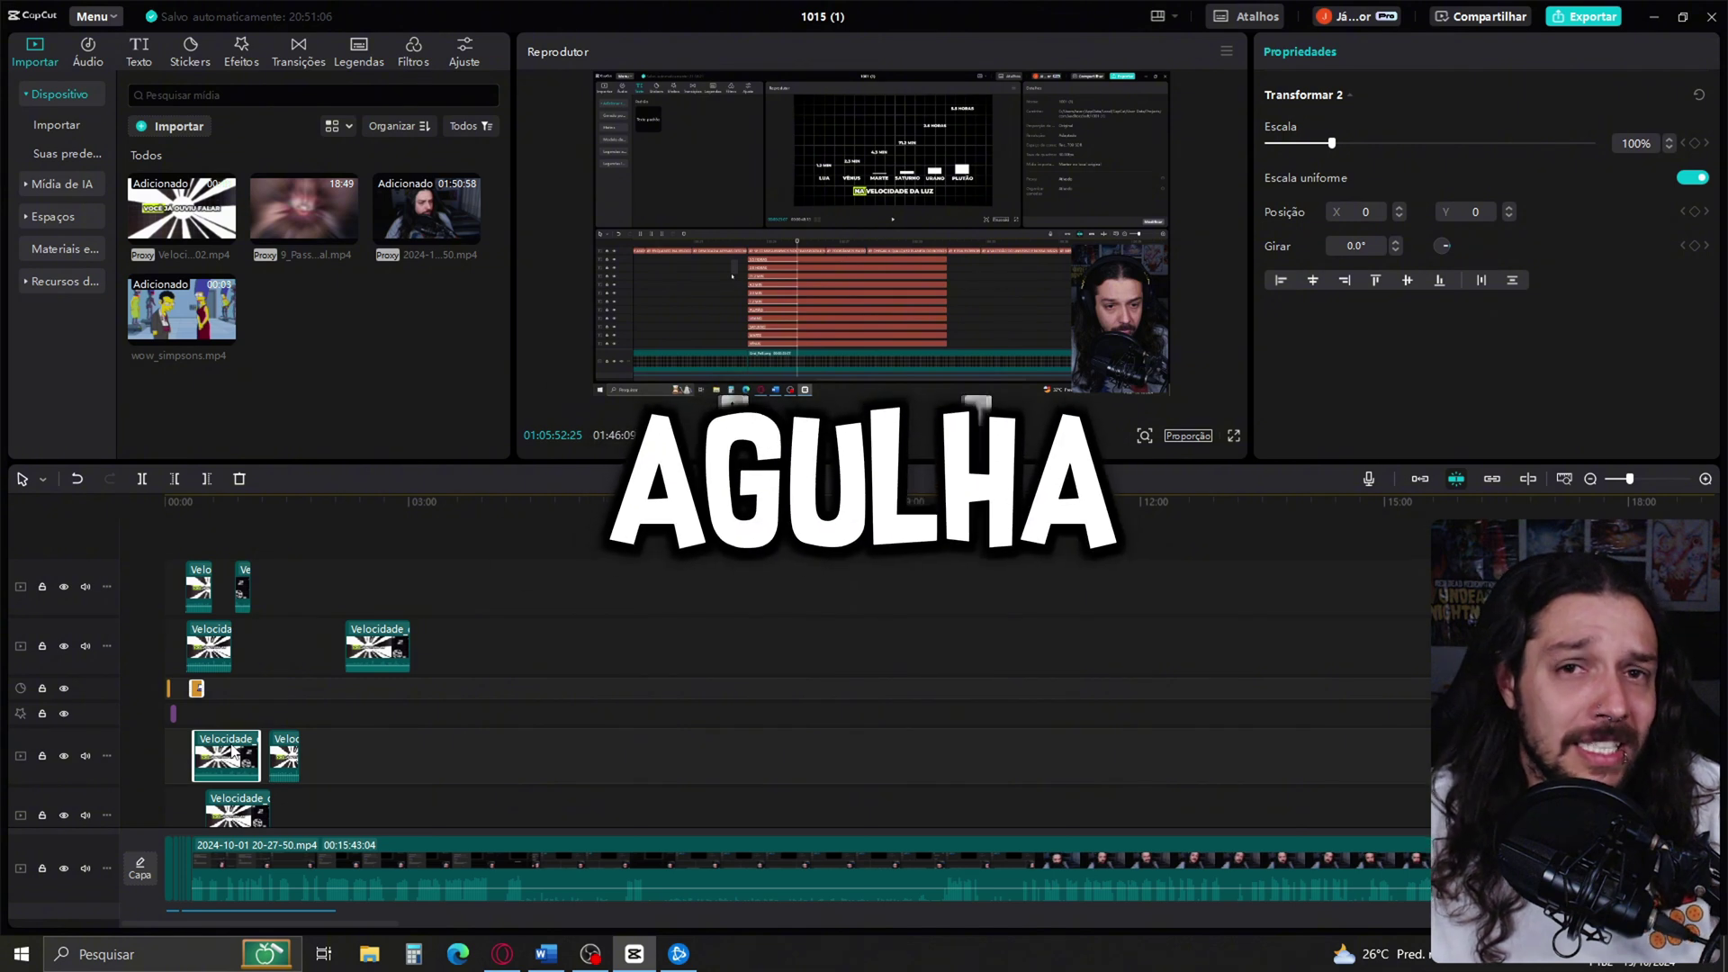
key("Up")
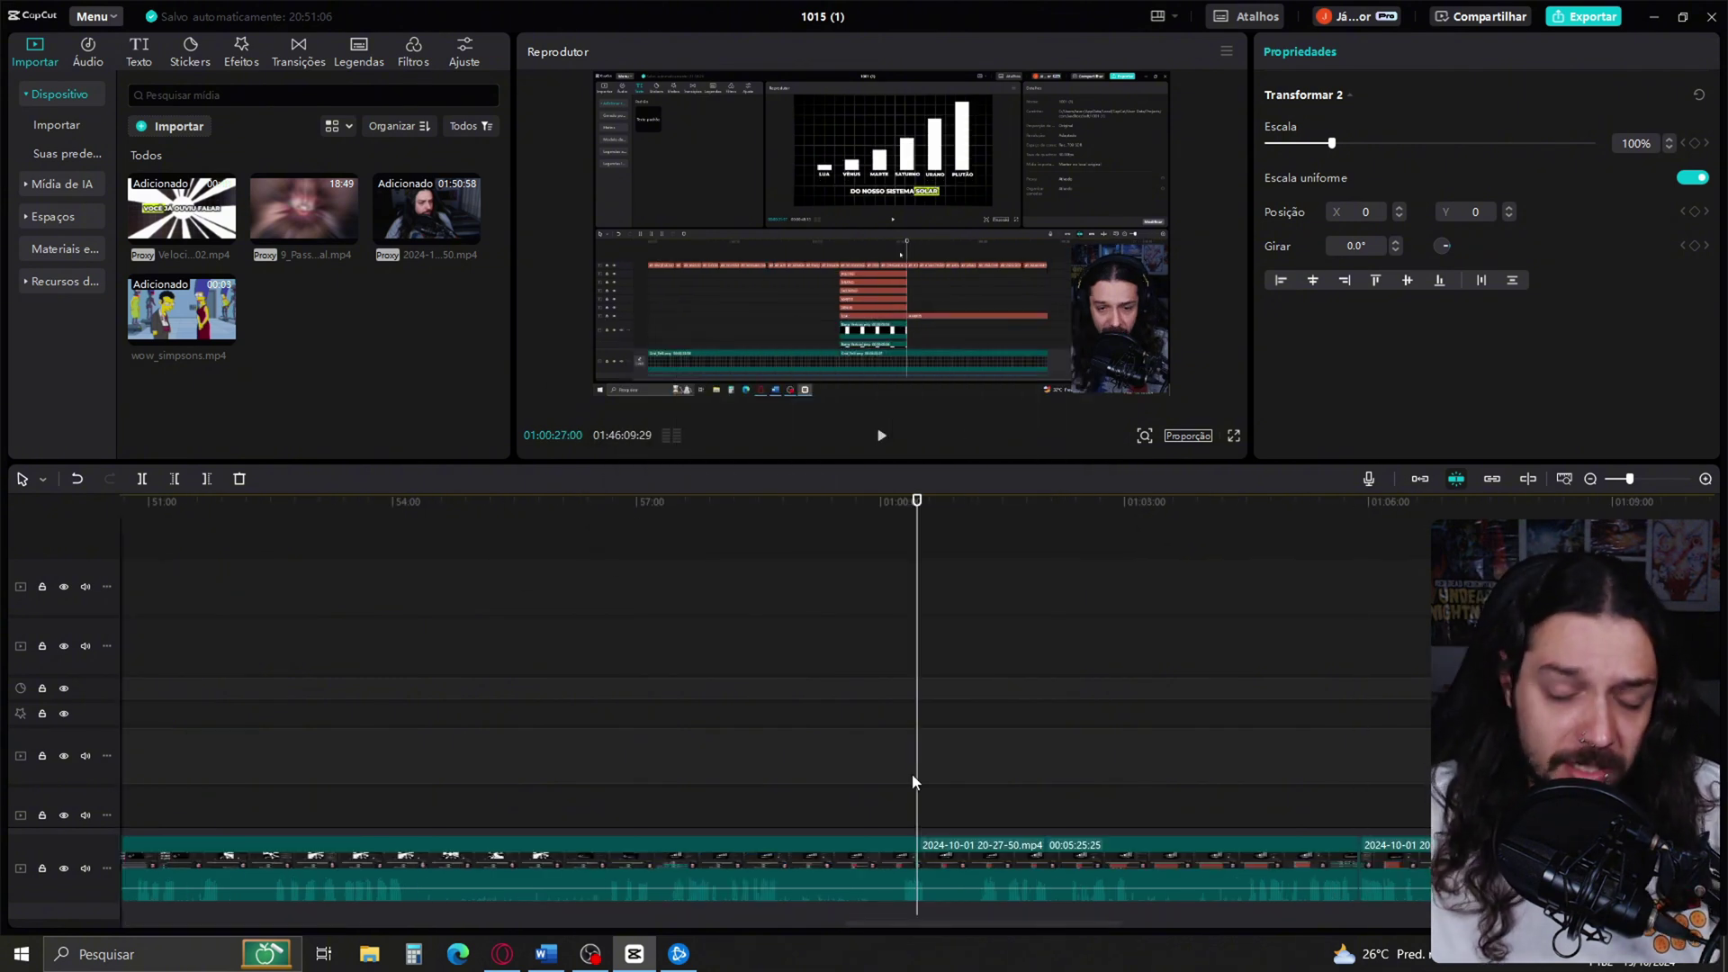
key("Down")
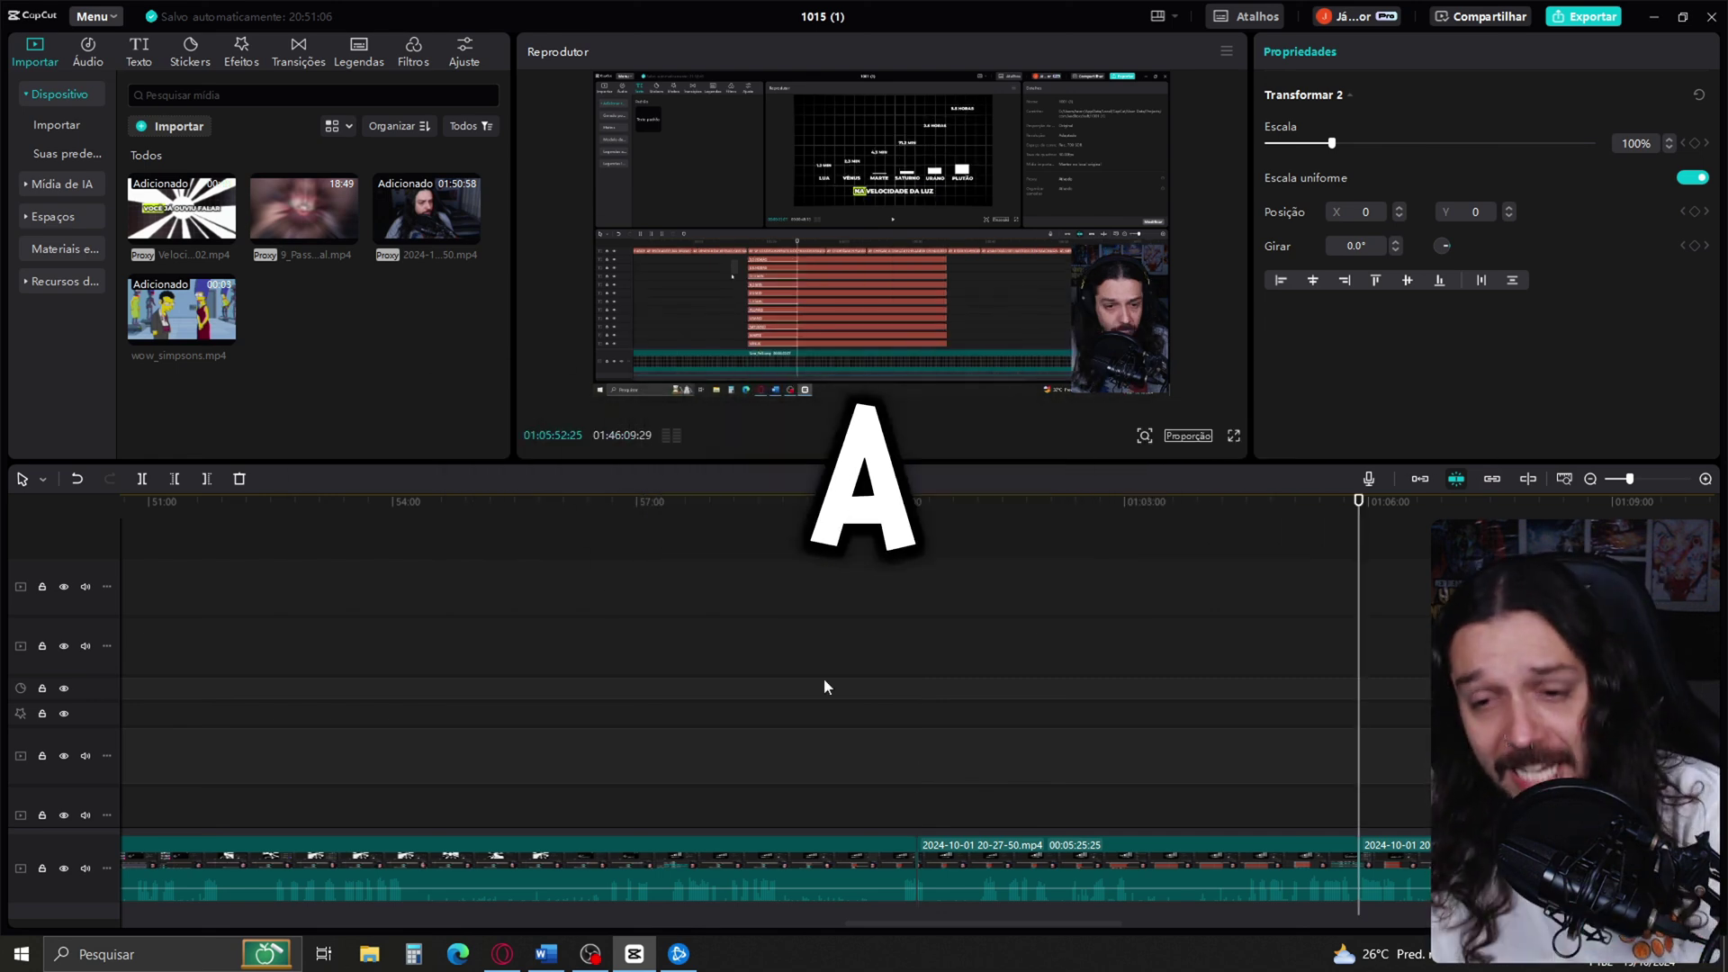
- Show the start of the timeline, and bring the view straight back to the playhead's location
left_click_drag(963, 925, 238, 925)
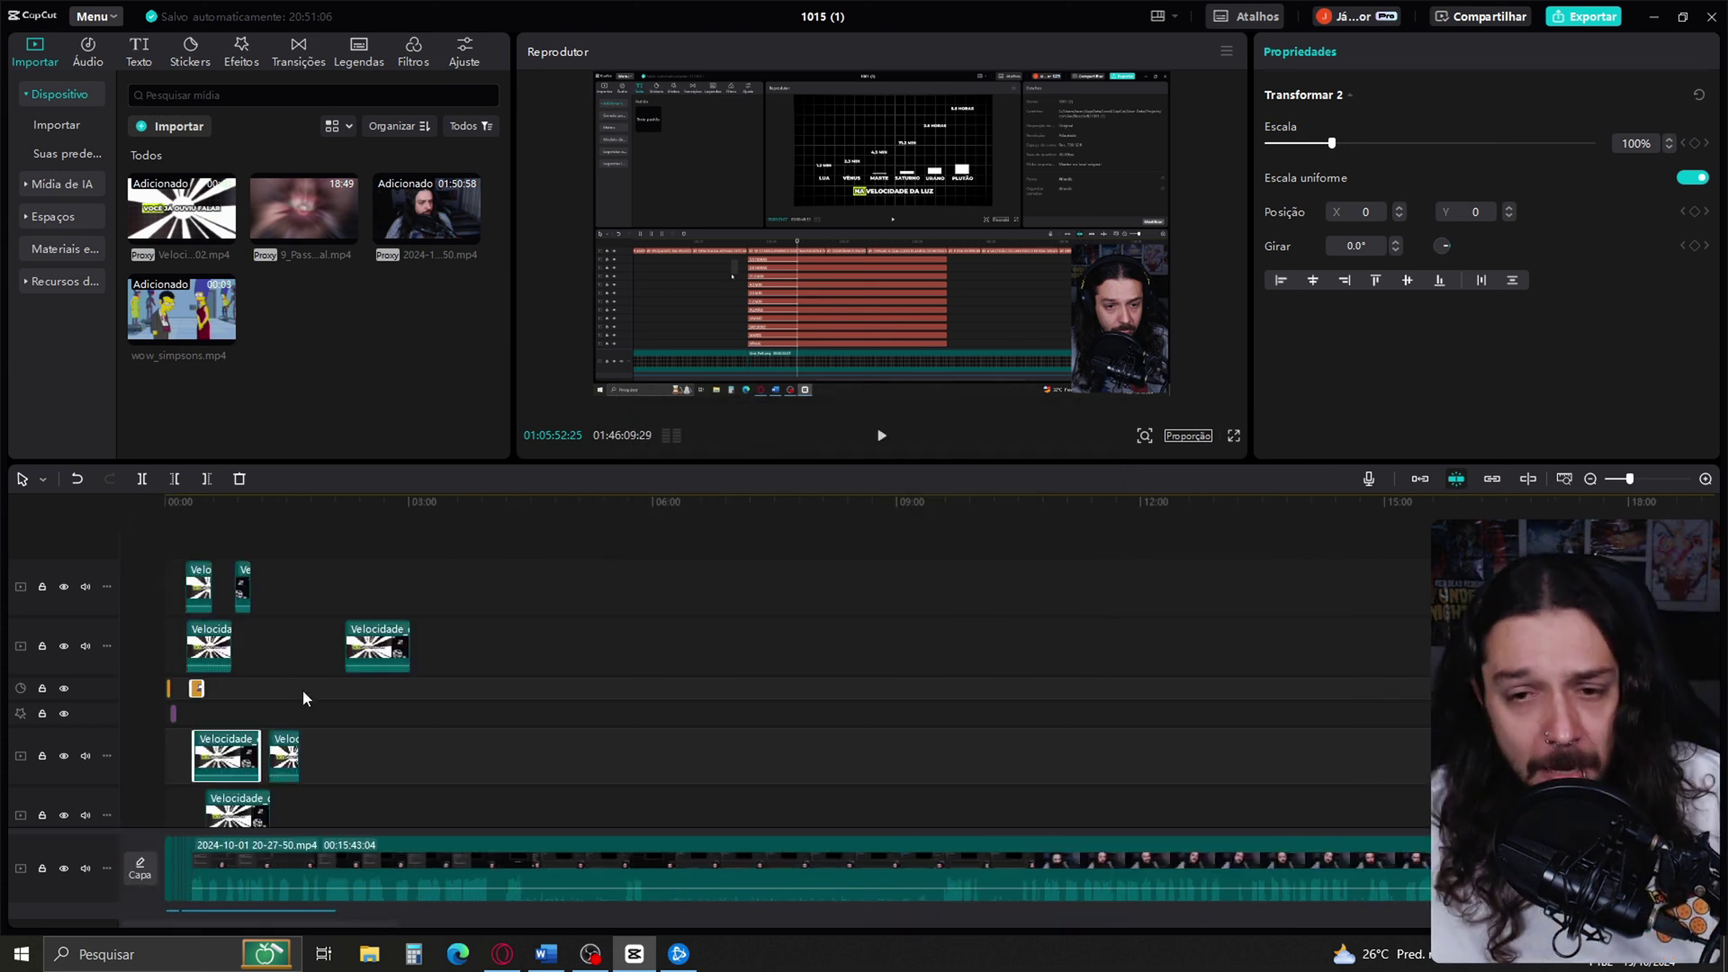
key("space")
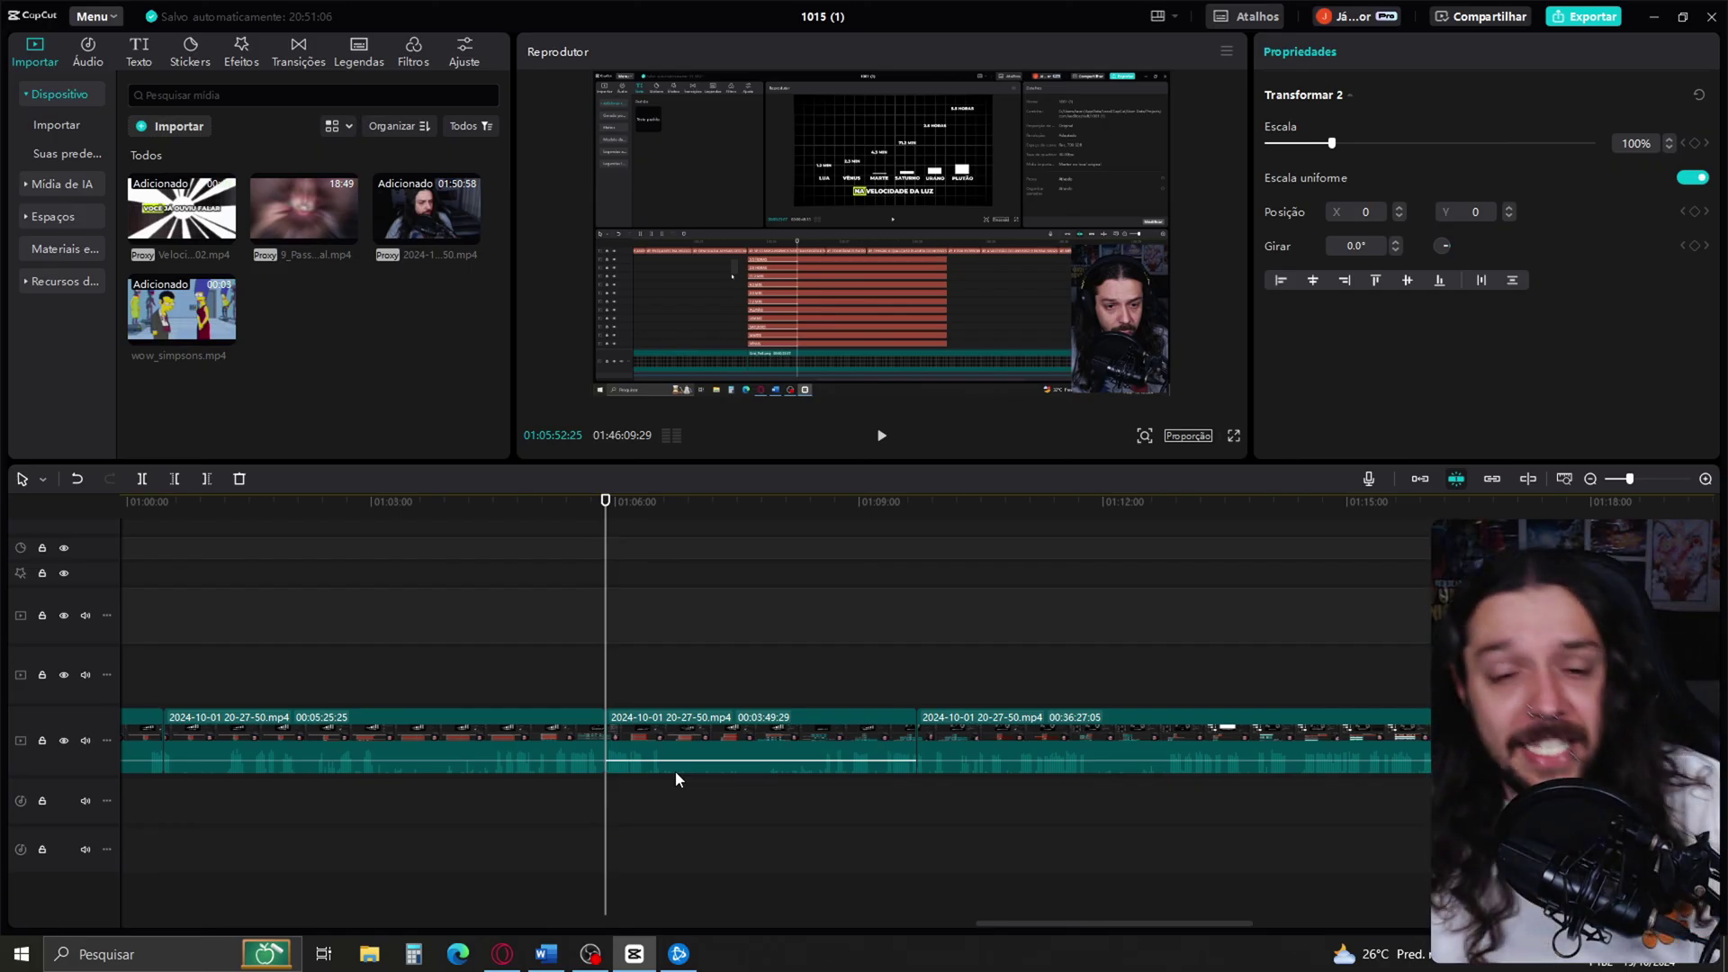
key("shift+z")
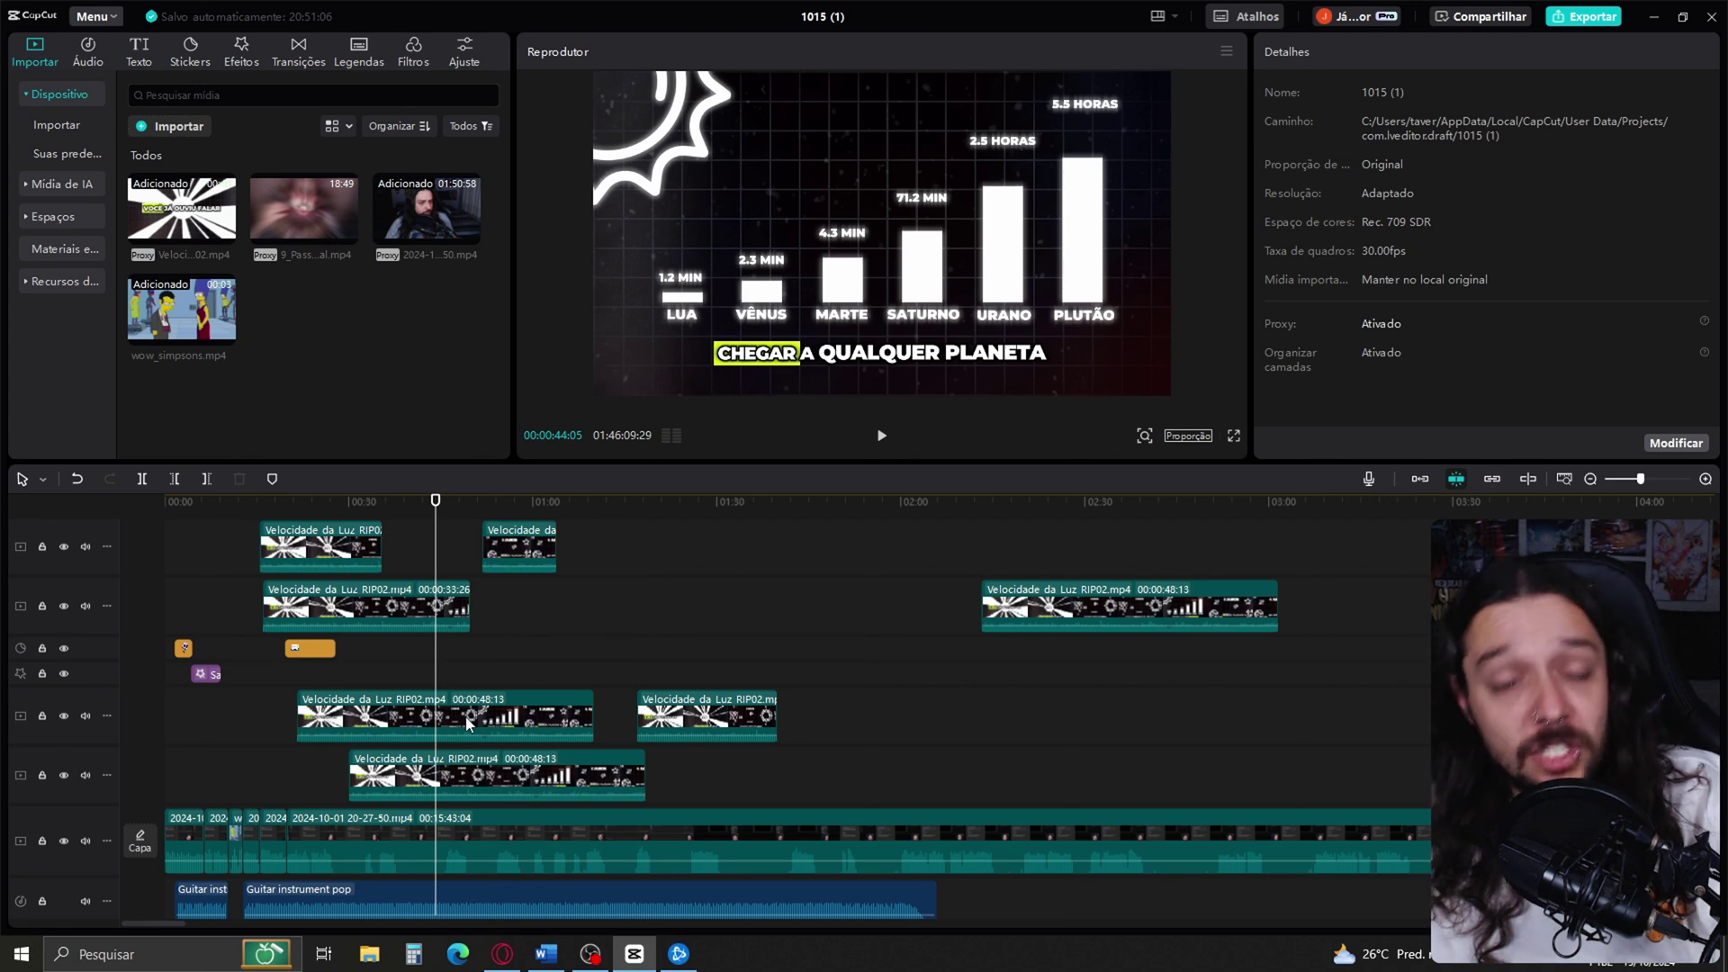
left_click(451, 722)
key("t")
left_click_drag(1503, 194, 720, 636)
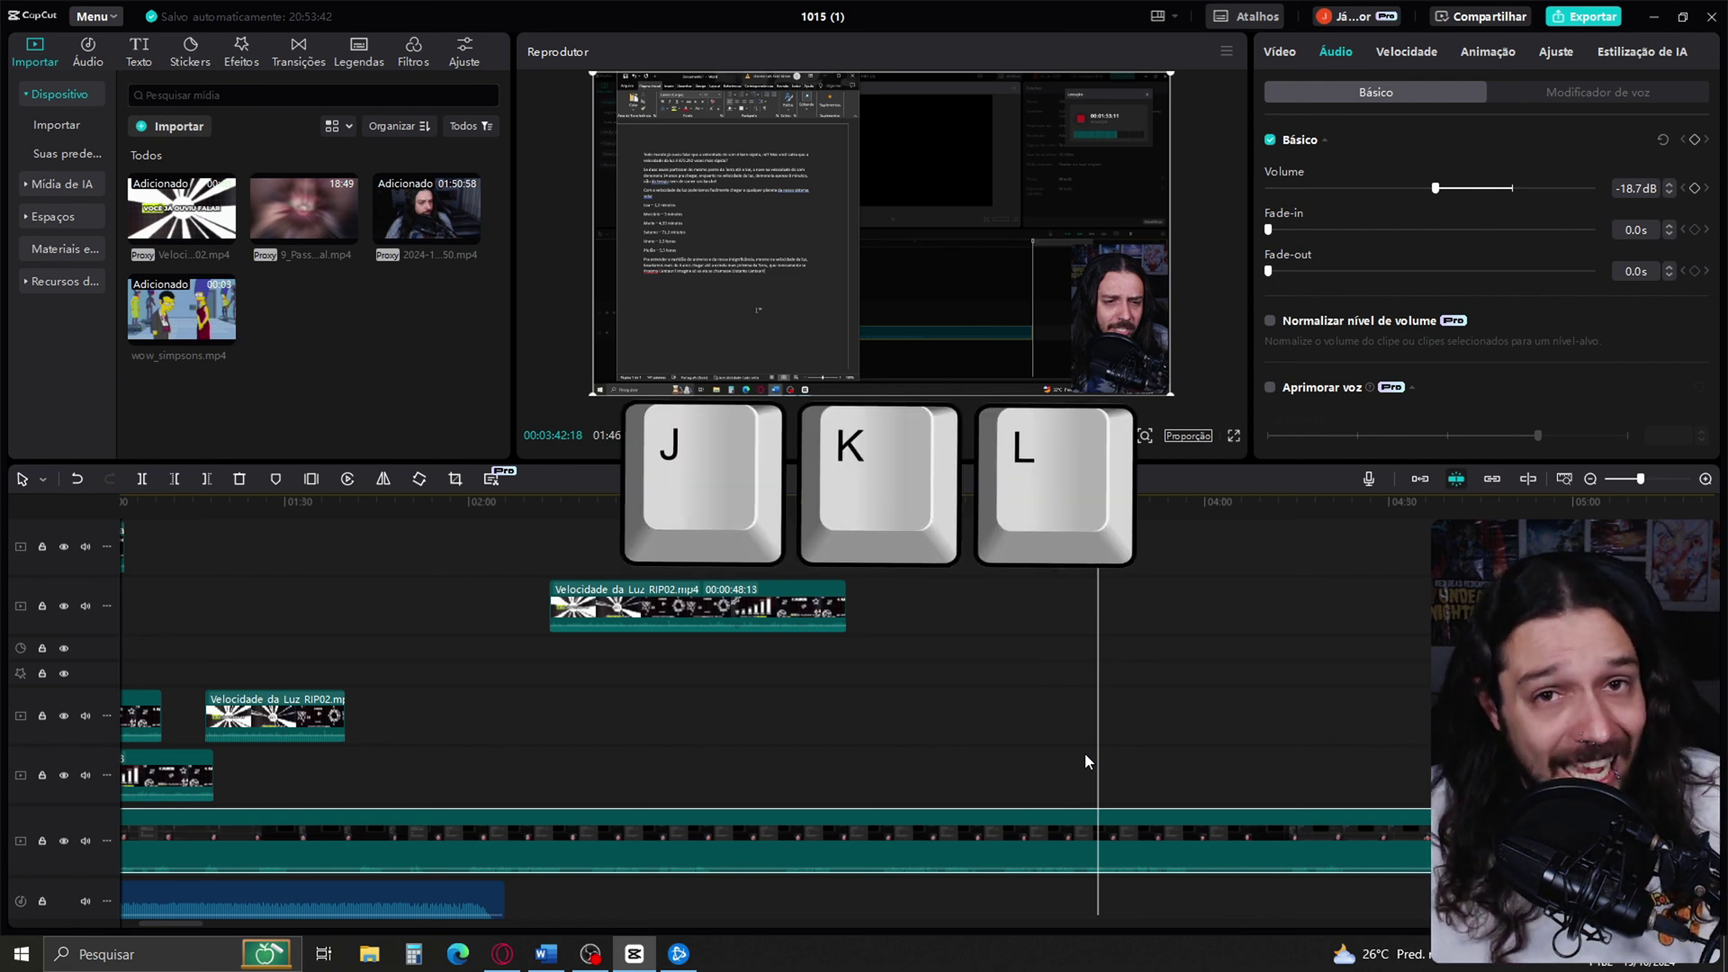
- Play the timeline forward from about 3:42, pause it, play it in reverse and stop
key("l")
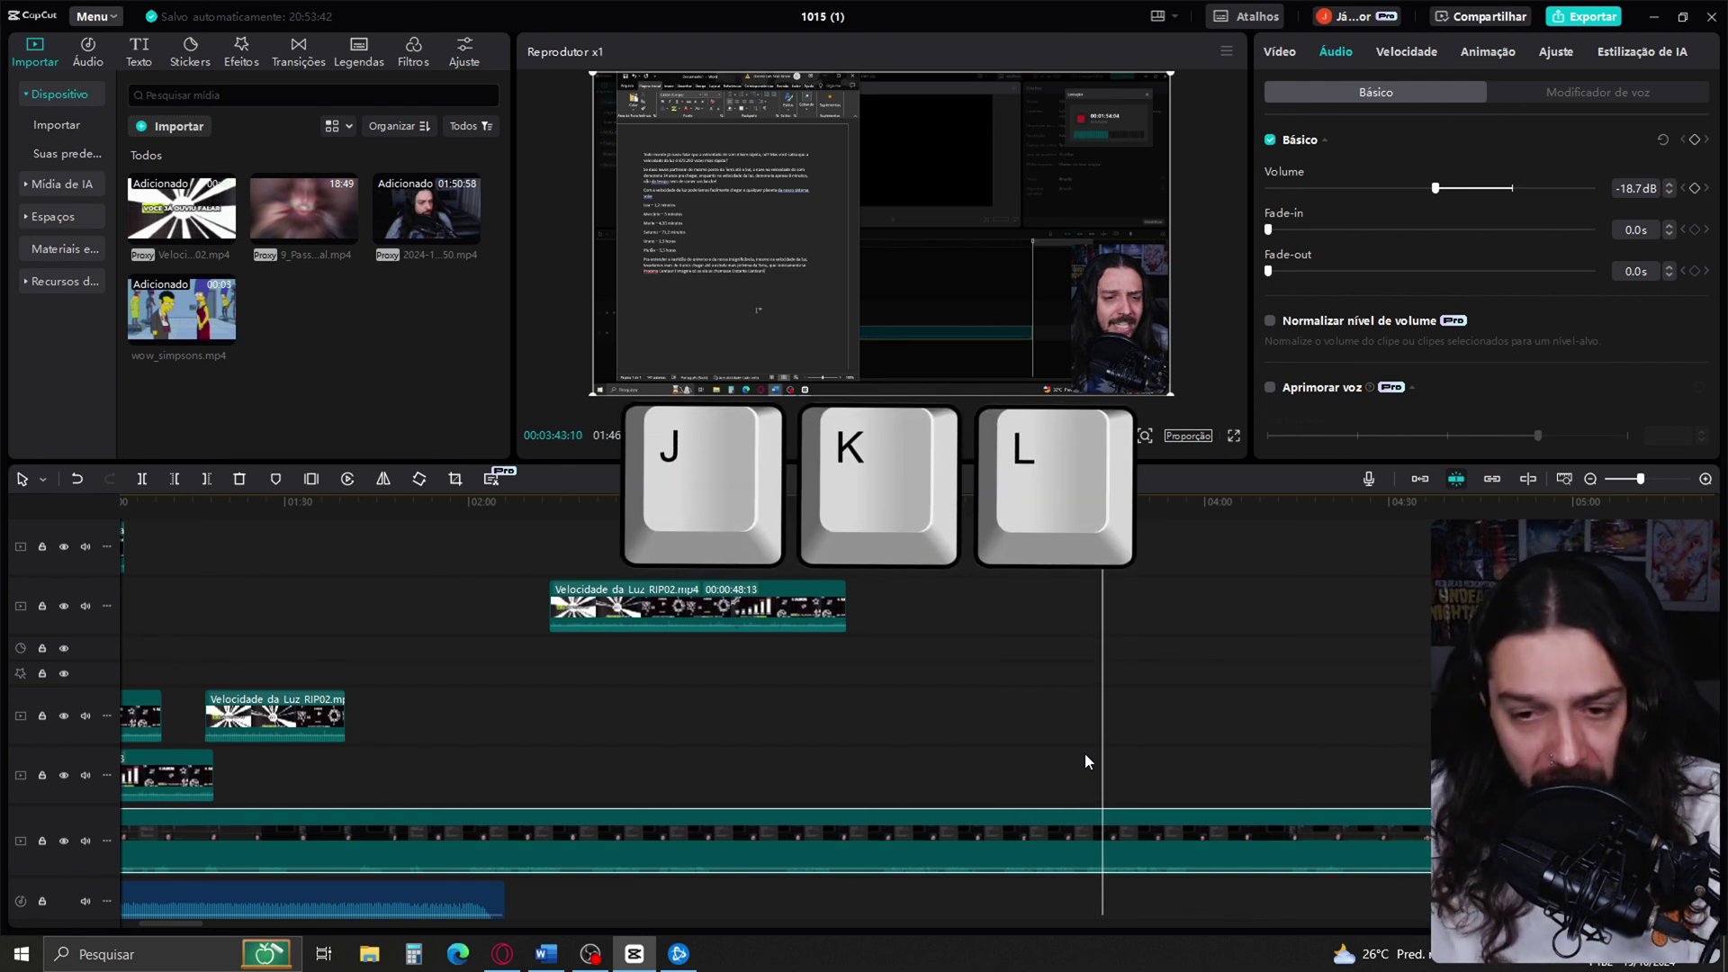
key("k")
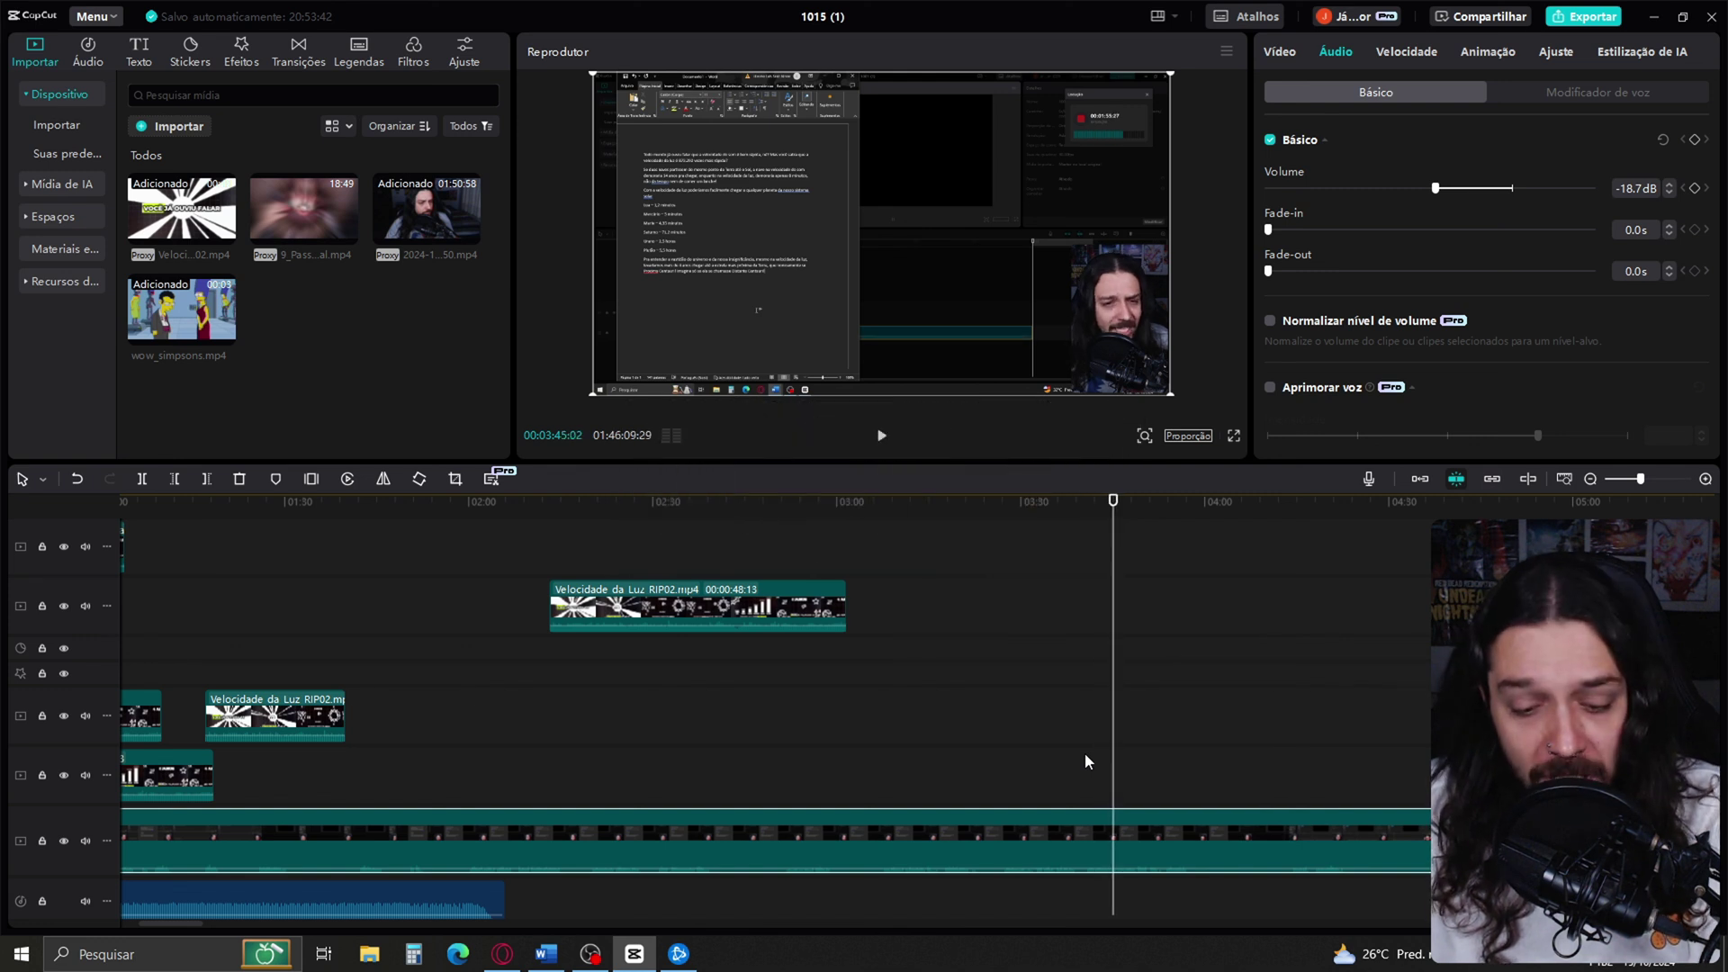
key("j")
key("k")
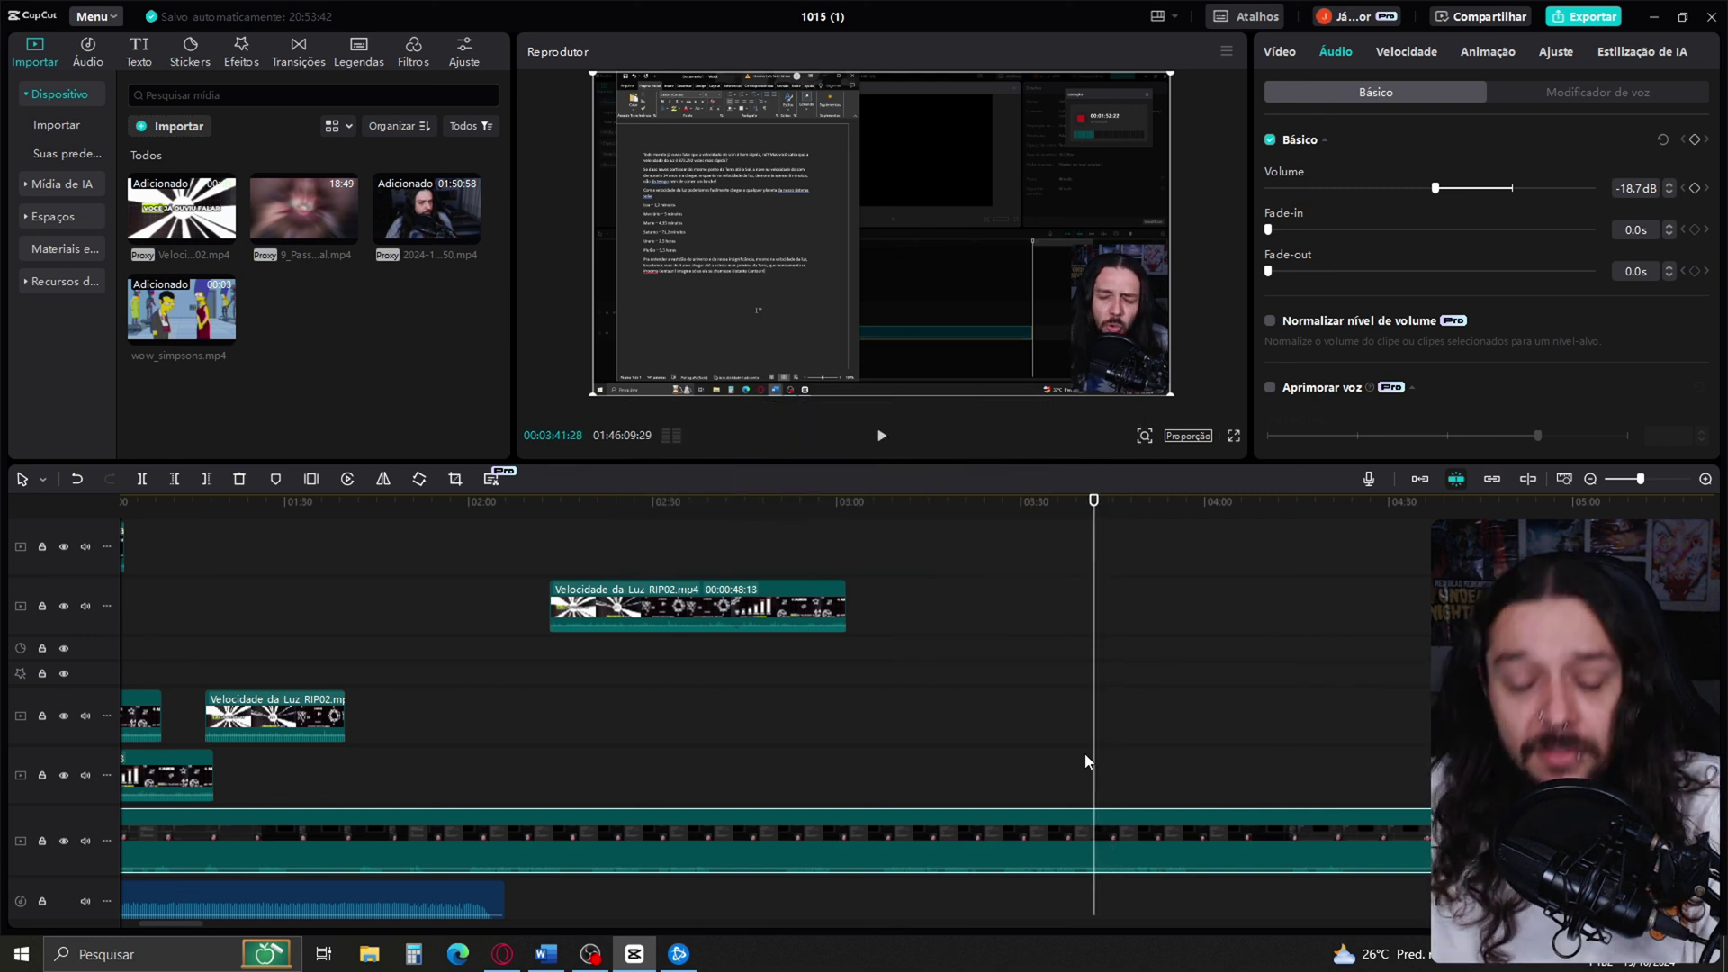
- Play the timeline forward from about 3:41 and raise the playback speed in steps
key("l")
key("l")
key("l")
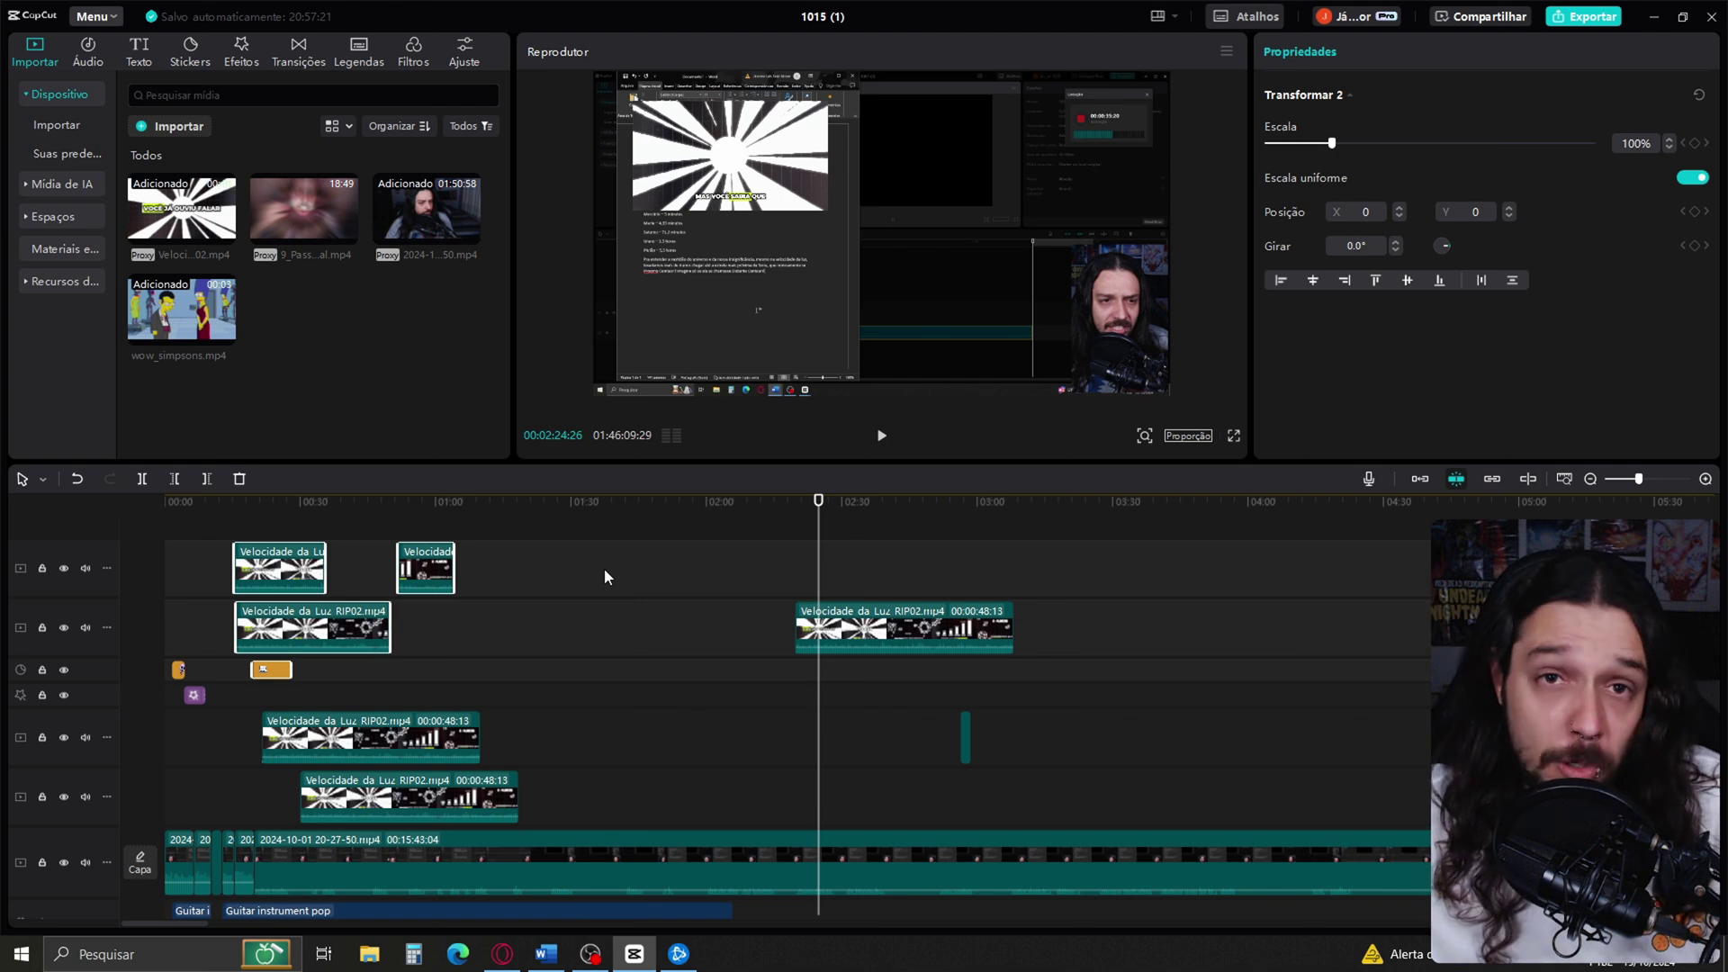
- Combine the three Velocidade da Luz clips and orange sticker on the upper tracks near the start into a compound clip, dissolve it and recombine them
left_click_drag(219, 528, 455, 669)
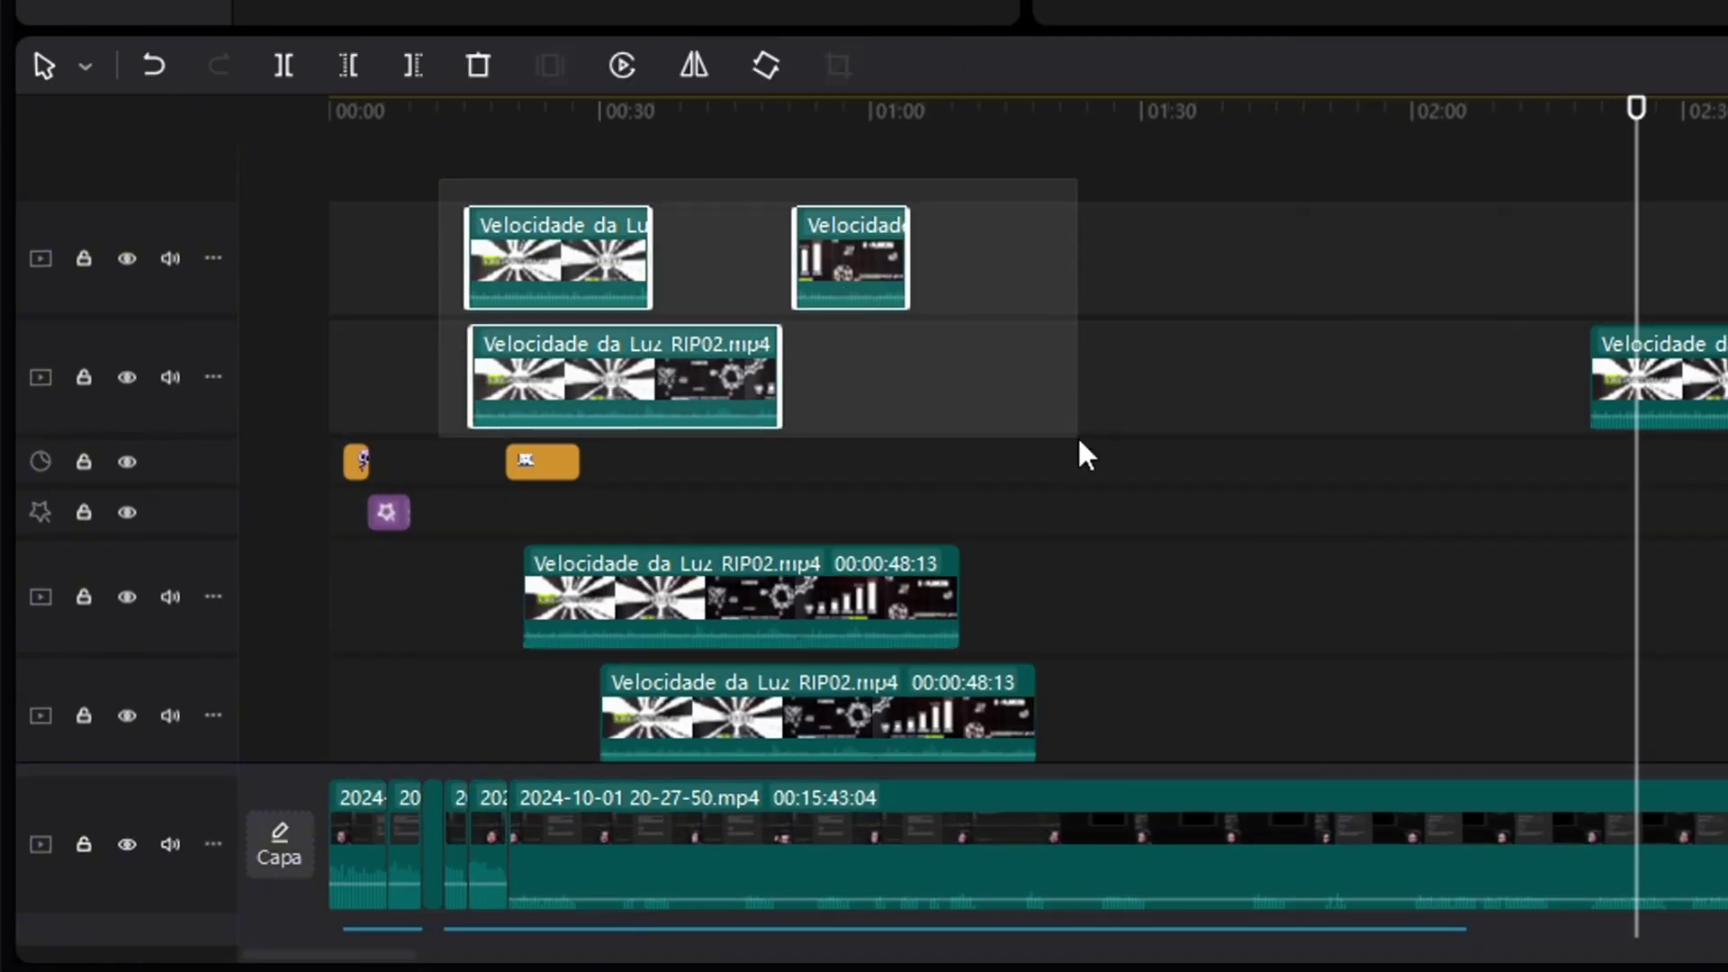
right_click(659, 383)
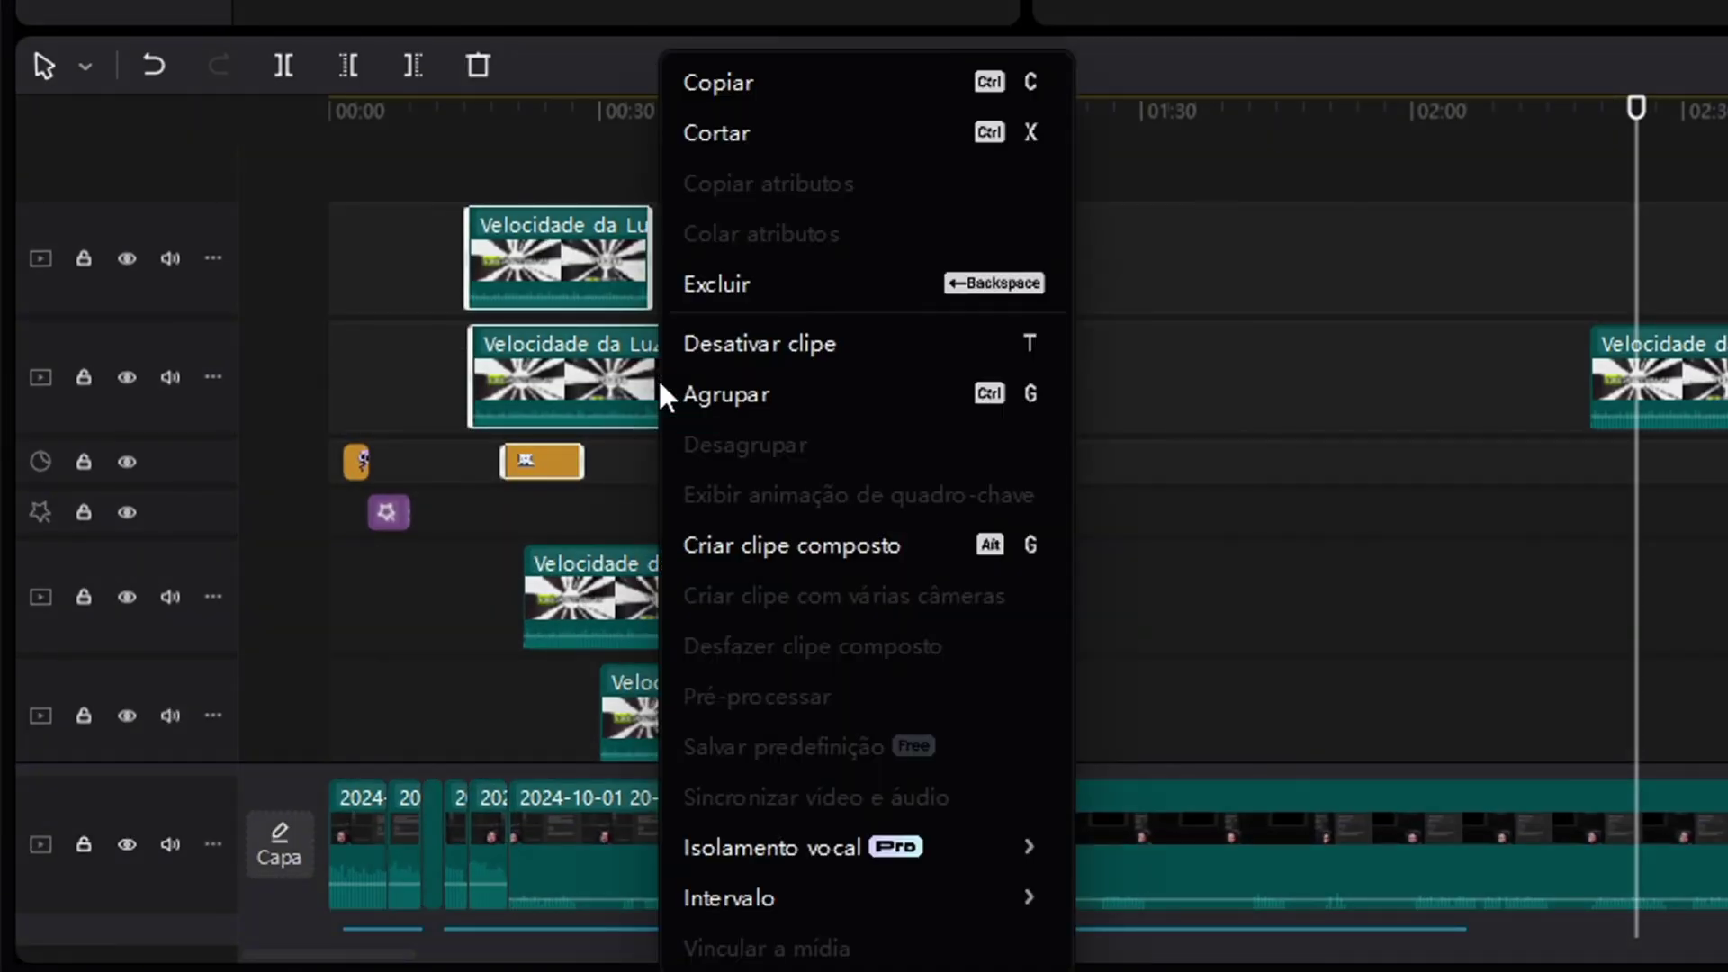
left_click_drag(389, 195, 963, 477)
key("alt+g")
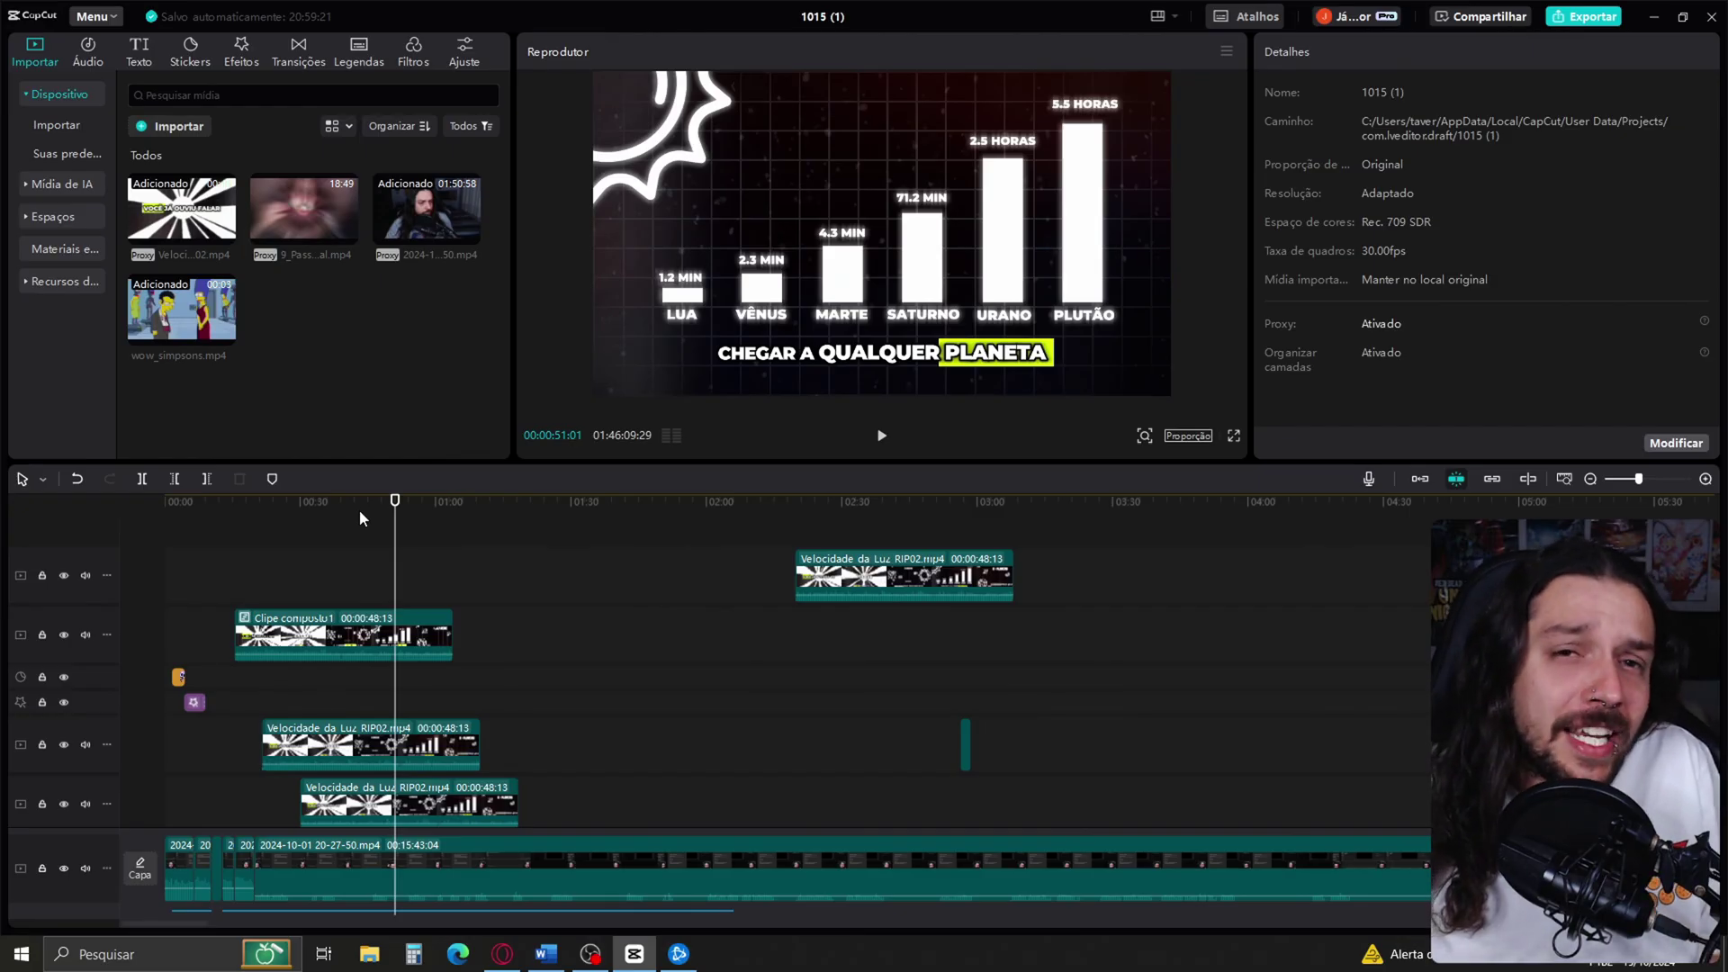
key("alt+shift+g")
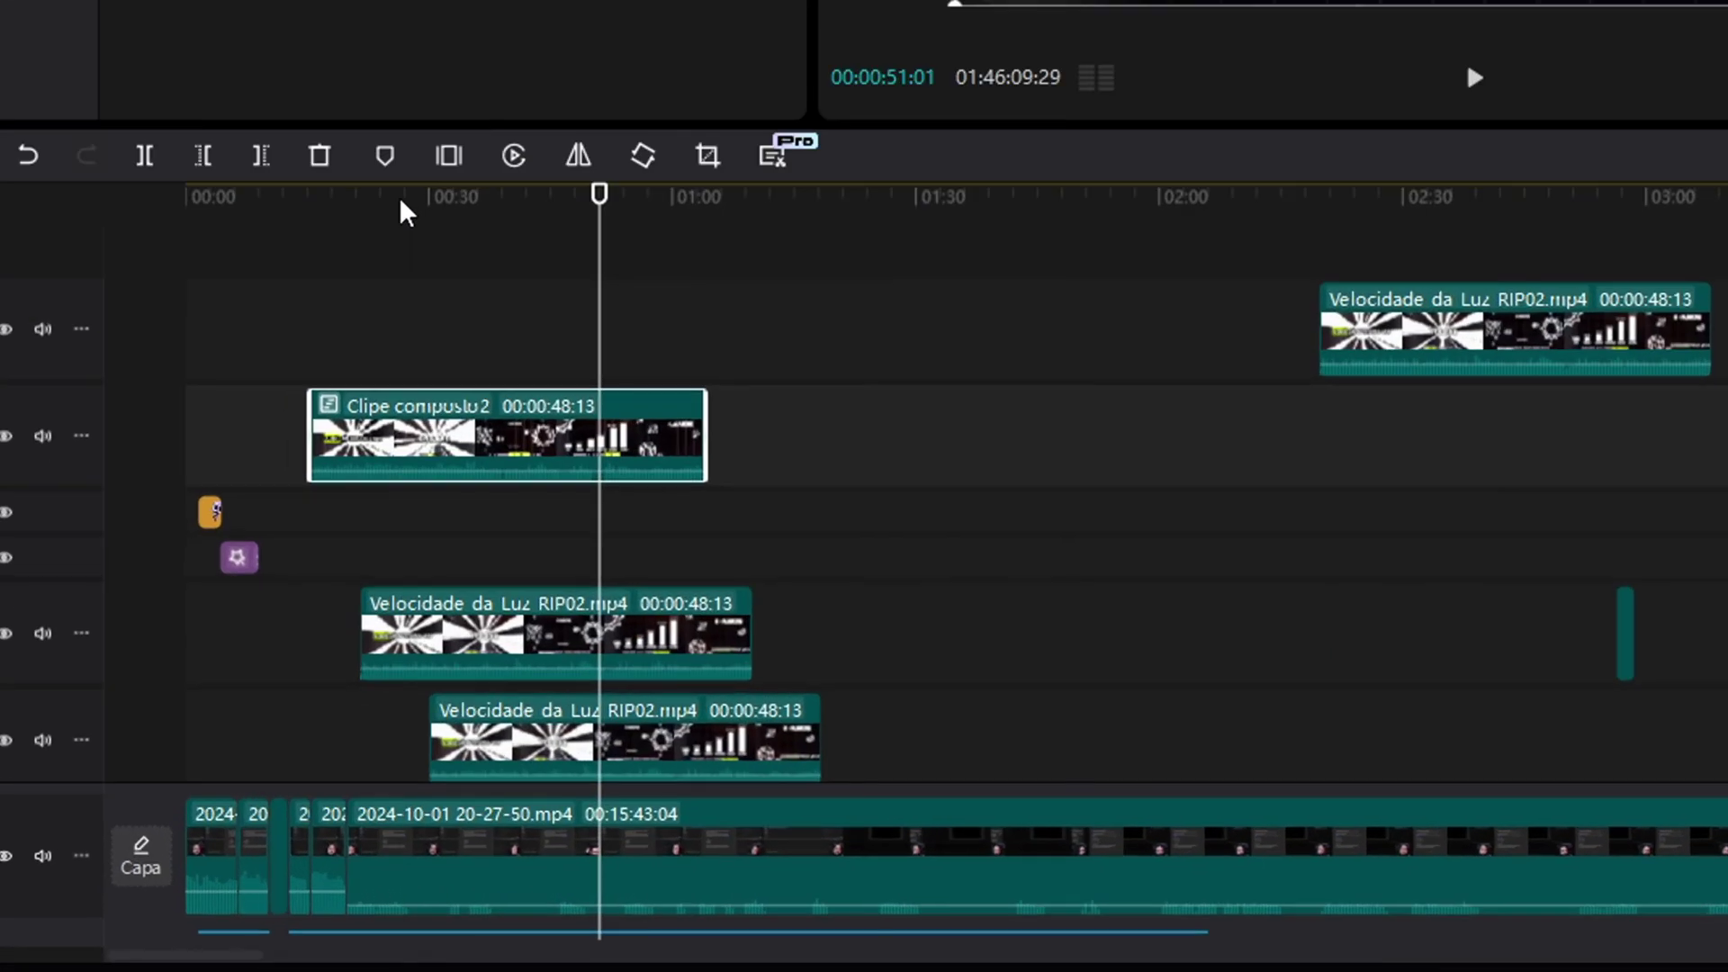
- Open the compound clip, duplicate its 33:26 and 20:00 clips onto new tracks above, and return to the main timeline
double_click(585, 445)
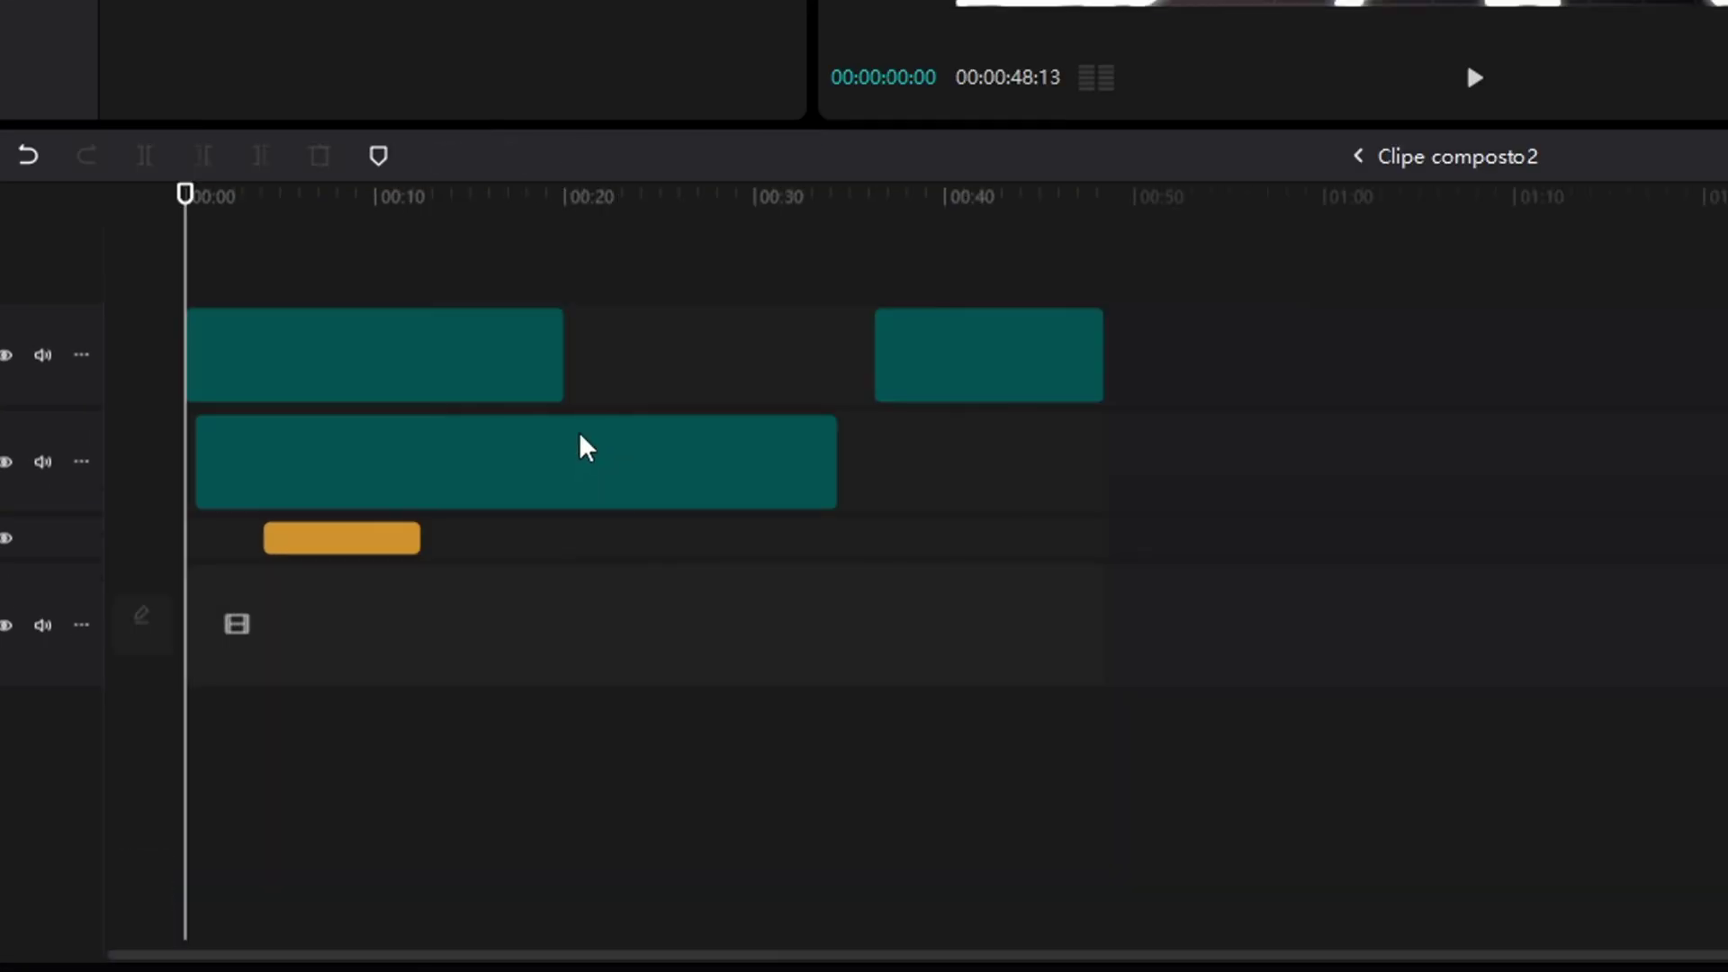
left_click_drag(597, 454, 916, 351)
left_click_drag(363, 479, 489, 386)
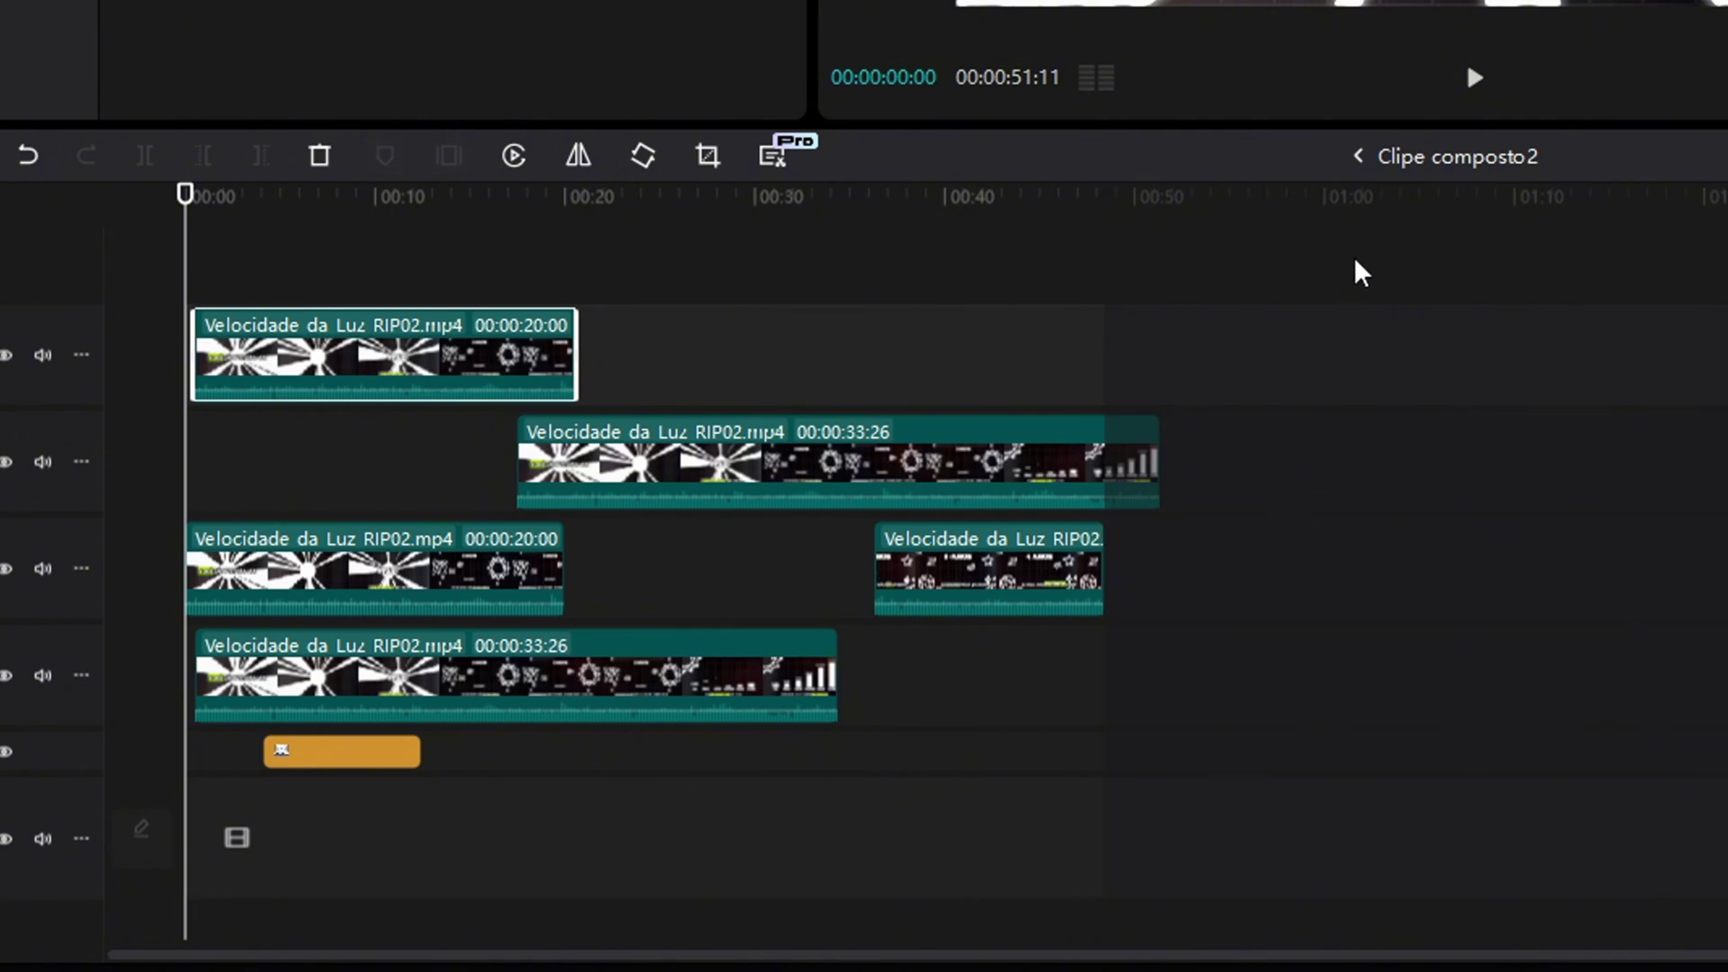
left_click(1358, 158)
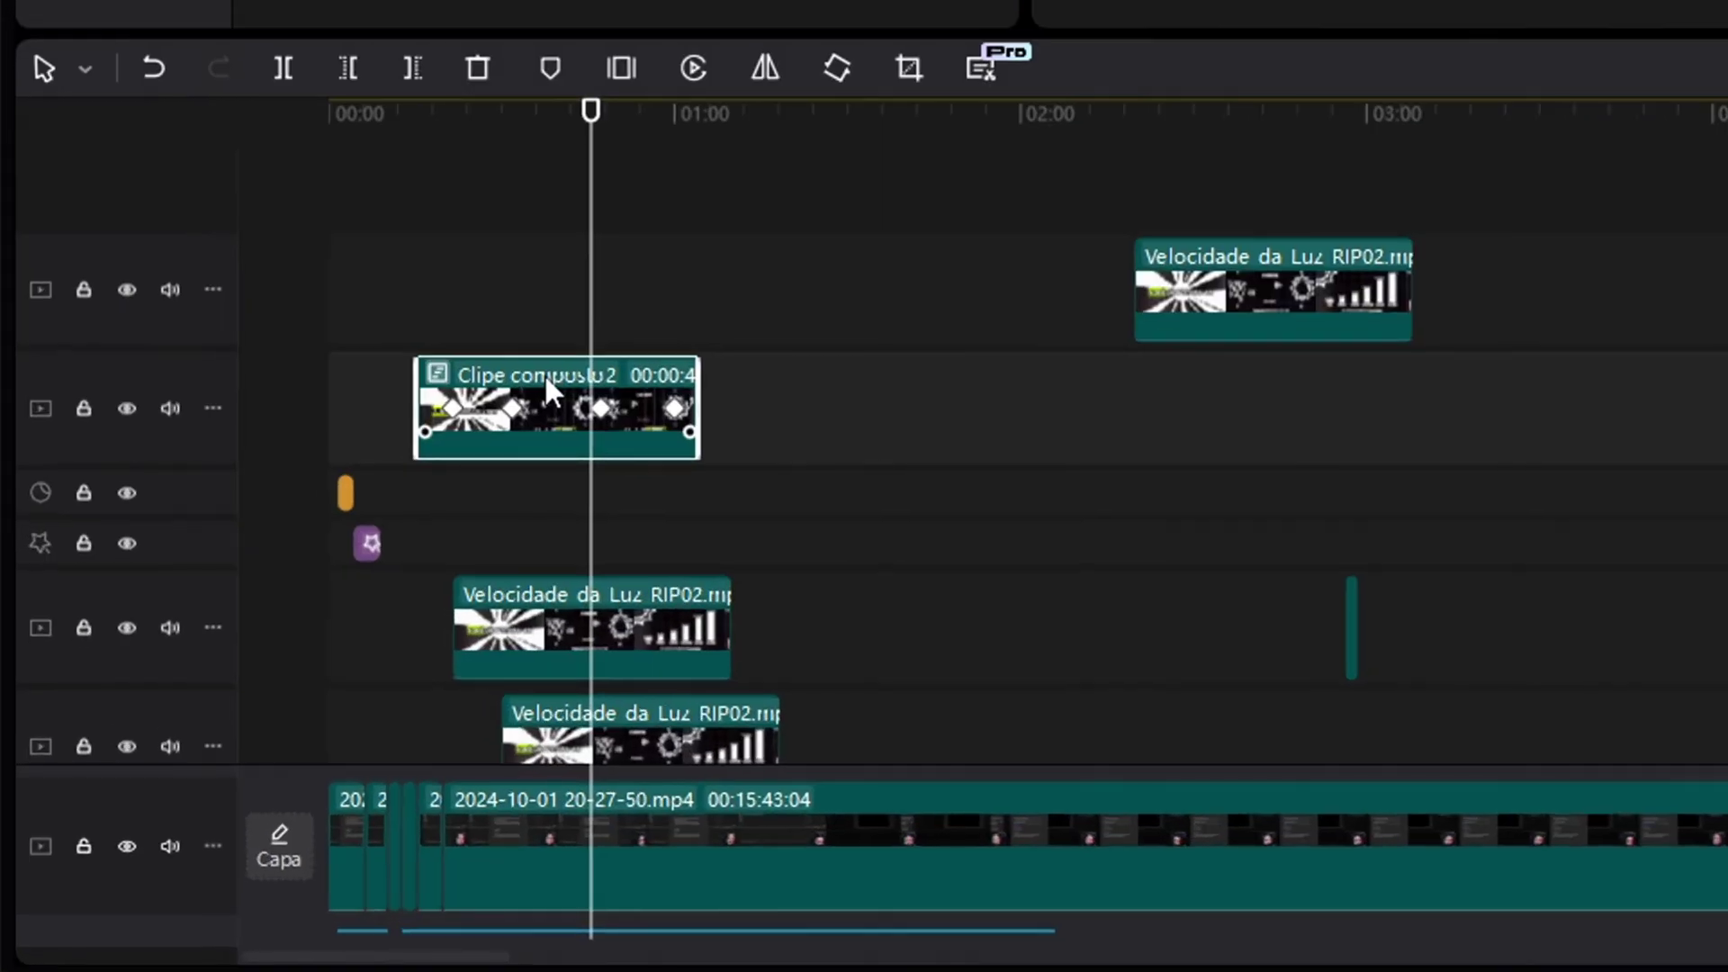
- Toggle the compound clip's keyframe animation display off and on, leaving its Escala curve expanded
right_click(273, 632)
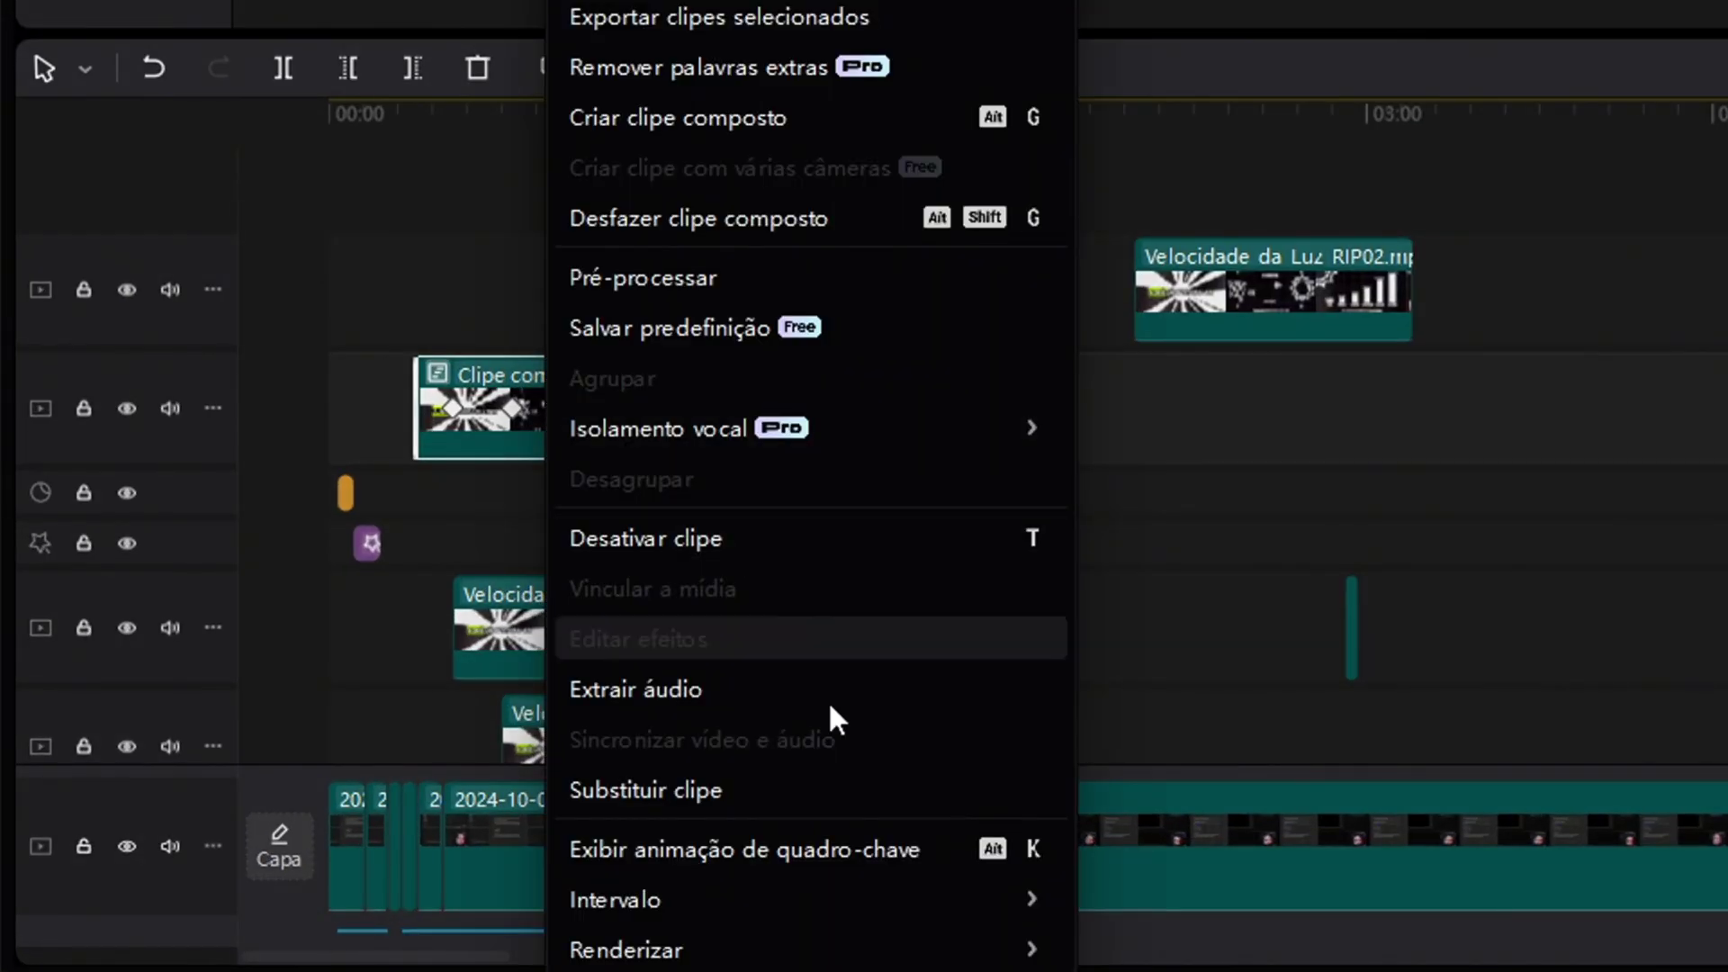
left_click(839, 850)
key("alt+k")
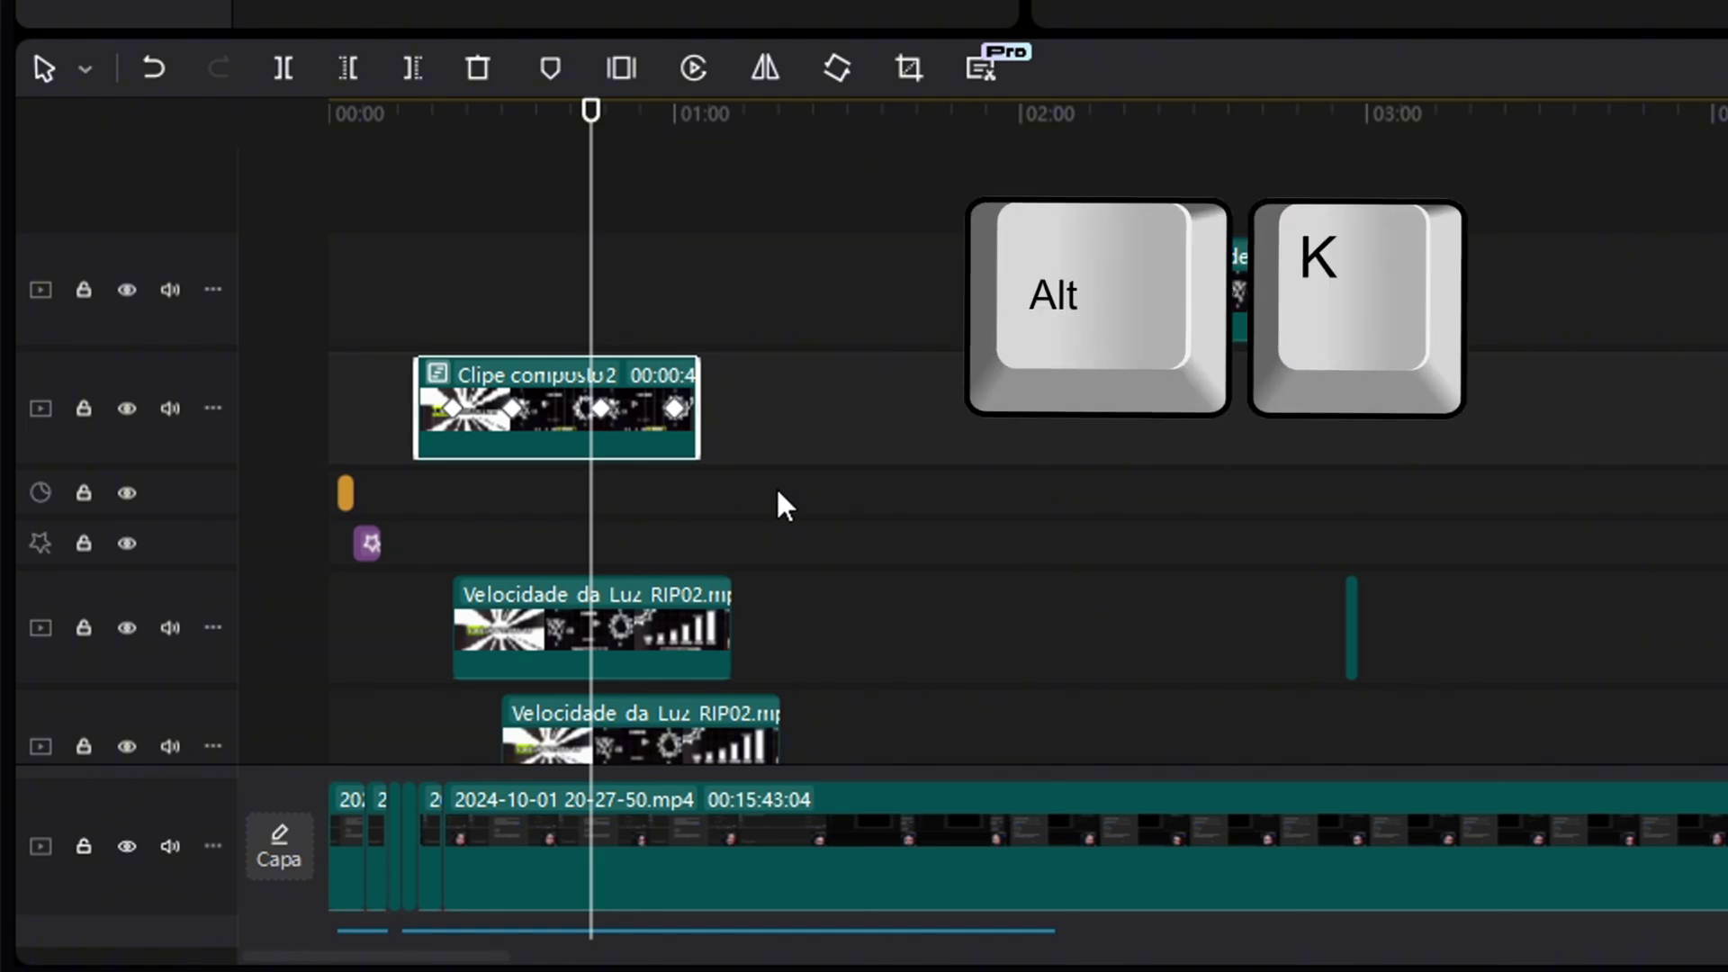
key("alt+k")
key("alt+k")
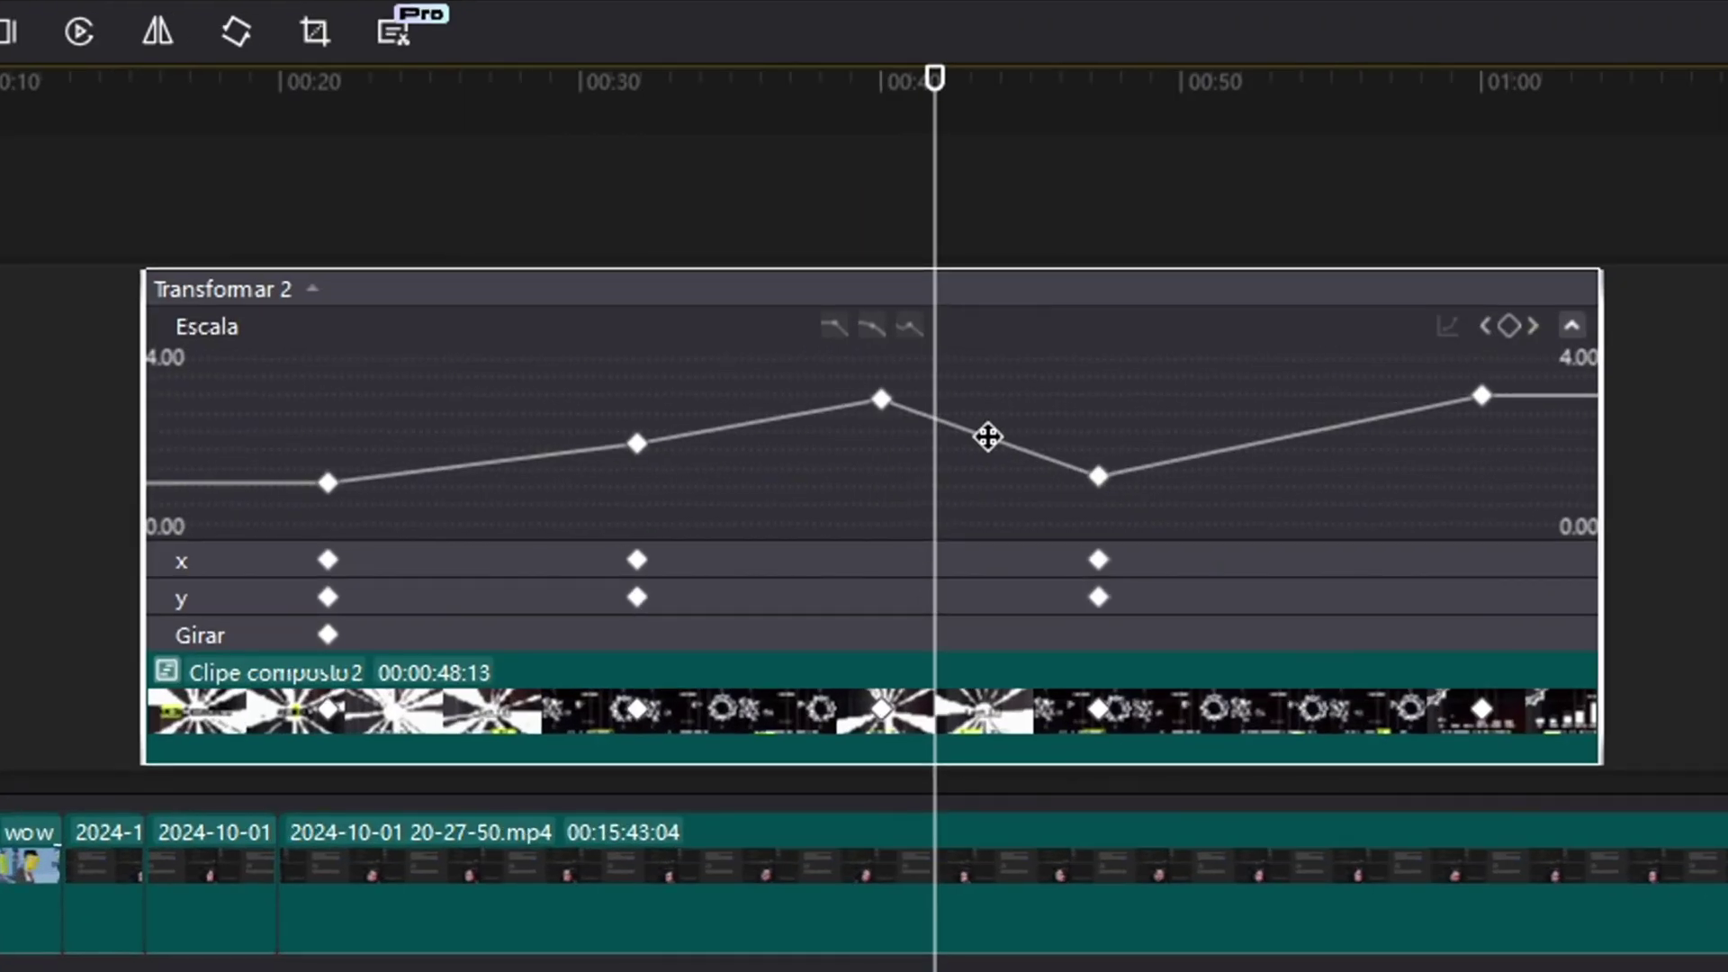
- Add extra scale keyframes directly on the compound clip's Escala curve after the 40-second peak and adjust the curve
left_click(988, 436, "shift")
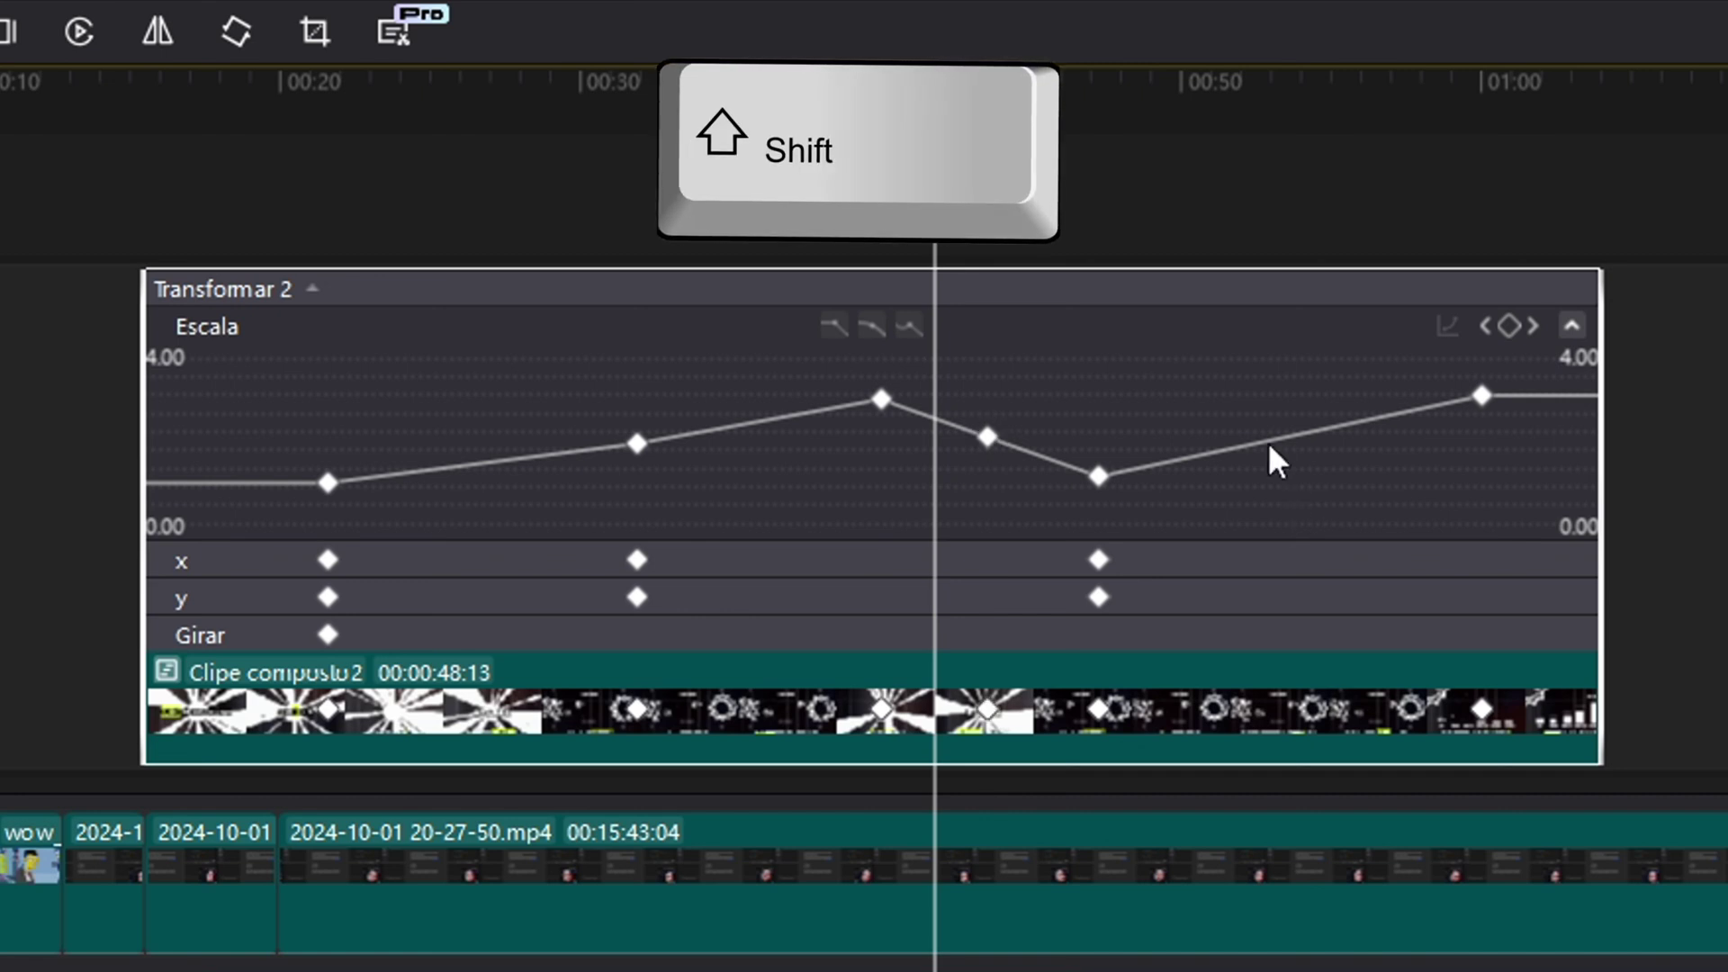
mouse_move(1267, 435)
left_mouse_down()
mouse_move(1234, 405)
mouse_move(1242, 423)
left_mouse_up()
left_click(1142, 459, "shift")
left_click_drag(1159, 462, 1160, 431)
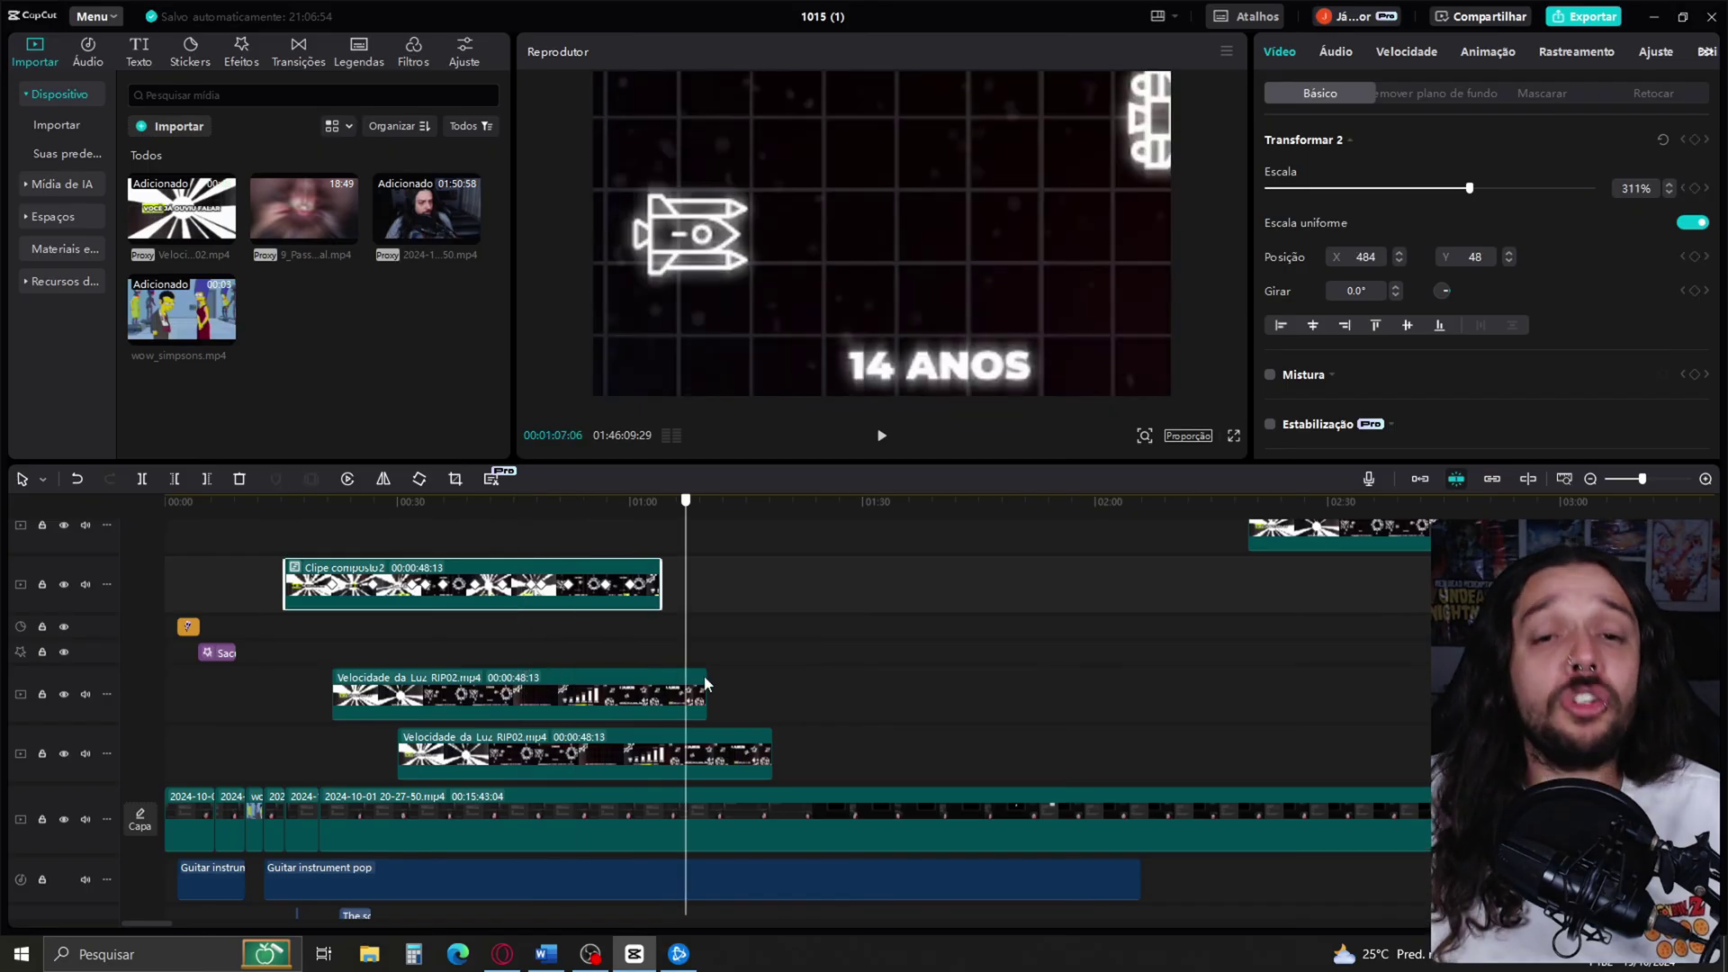
- Add a marker at about 1:33 on the long main-track clip and name it Inserir Botão de Like
left_click(886, 812)
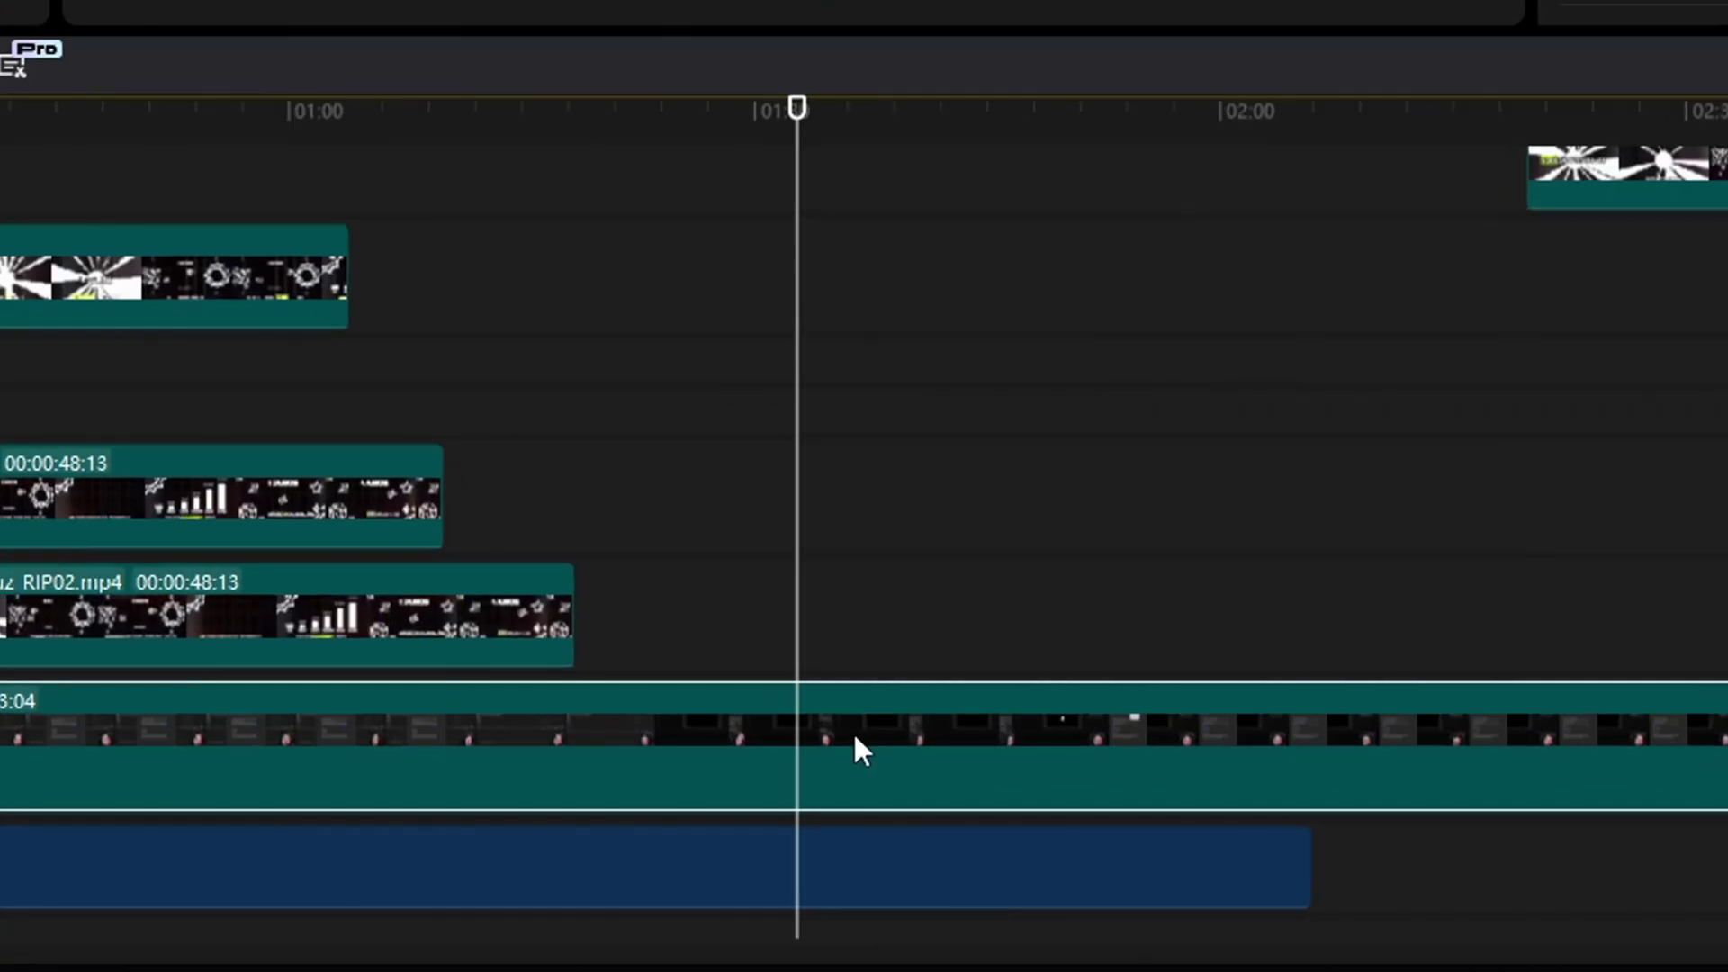
key("m")
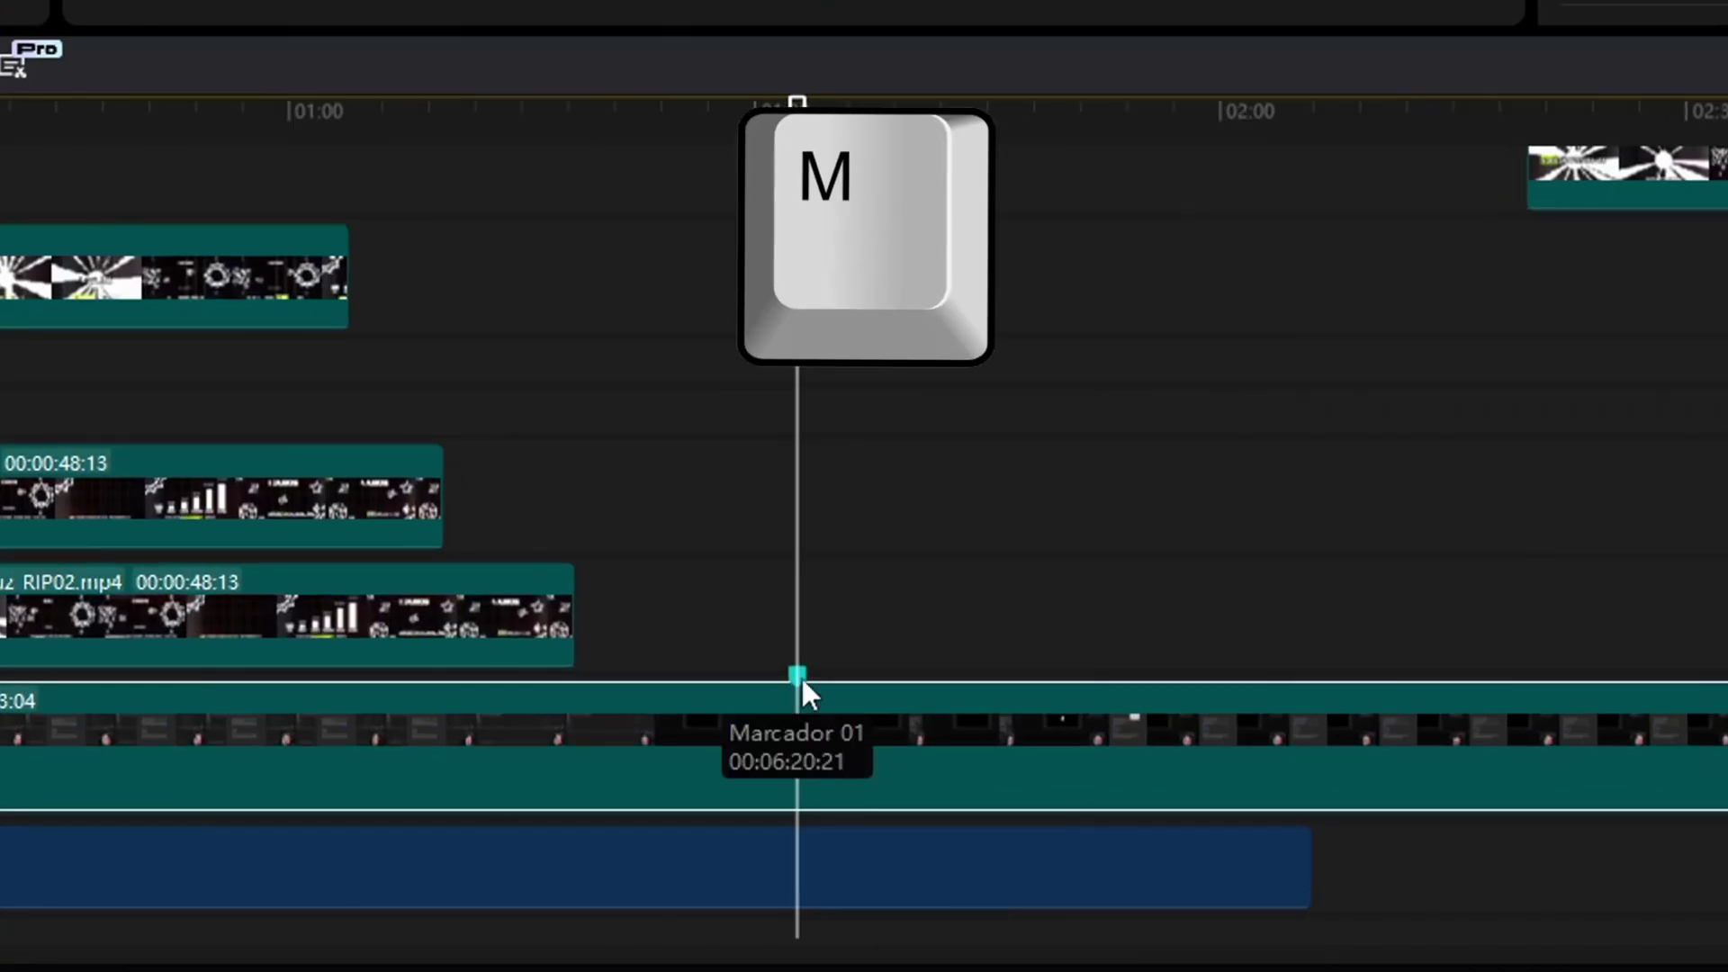
right_click(885, 787)
left_click(900, 810)
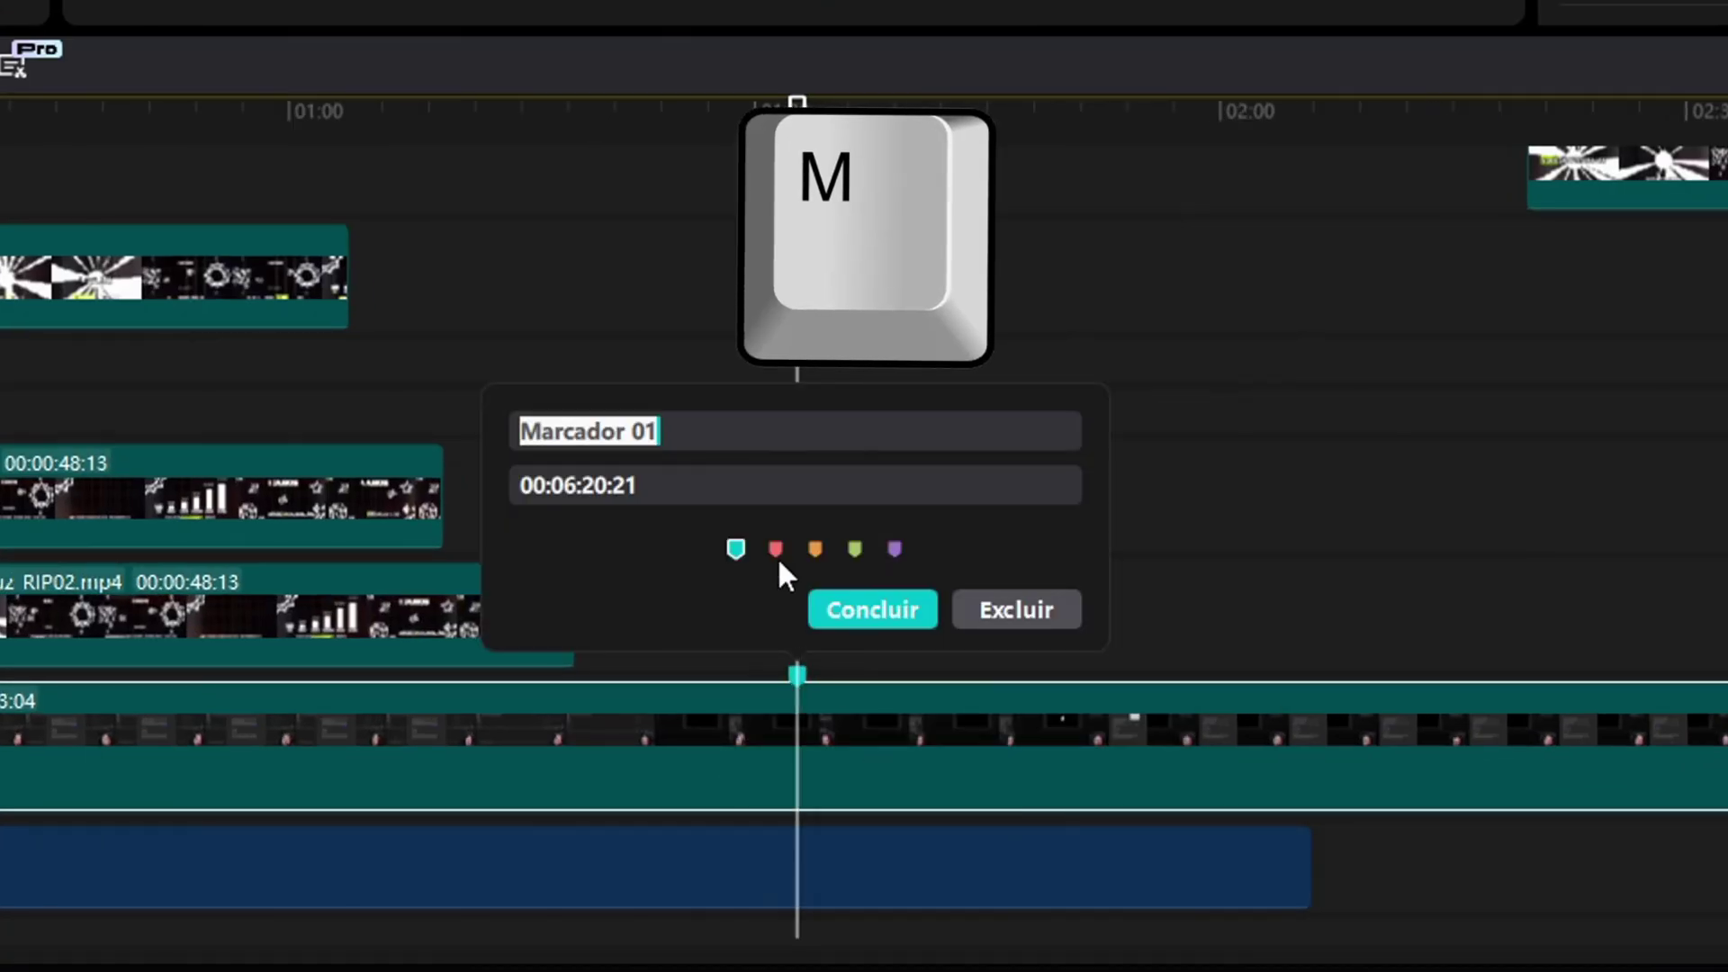
type("Inserir Bot")
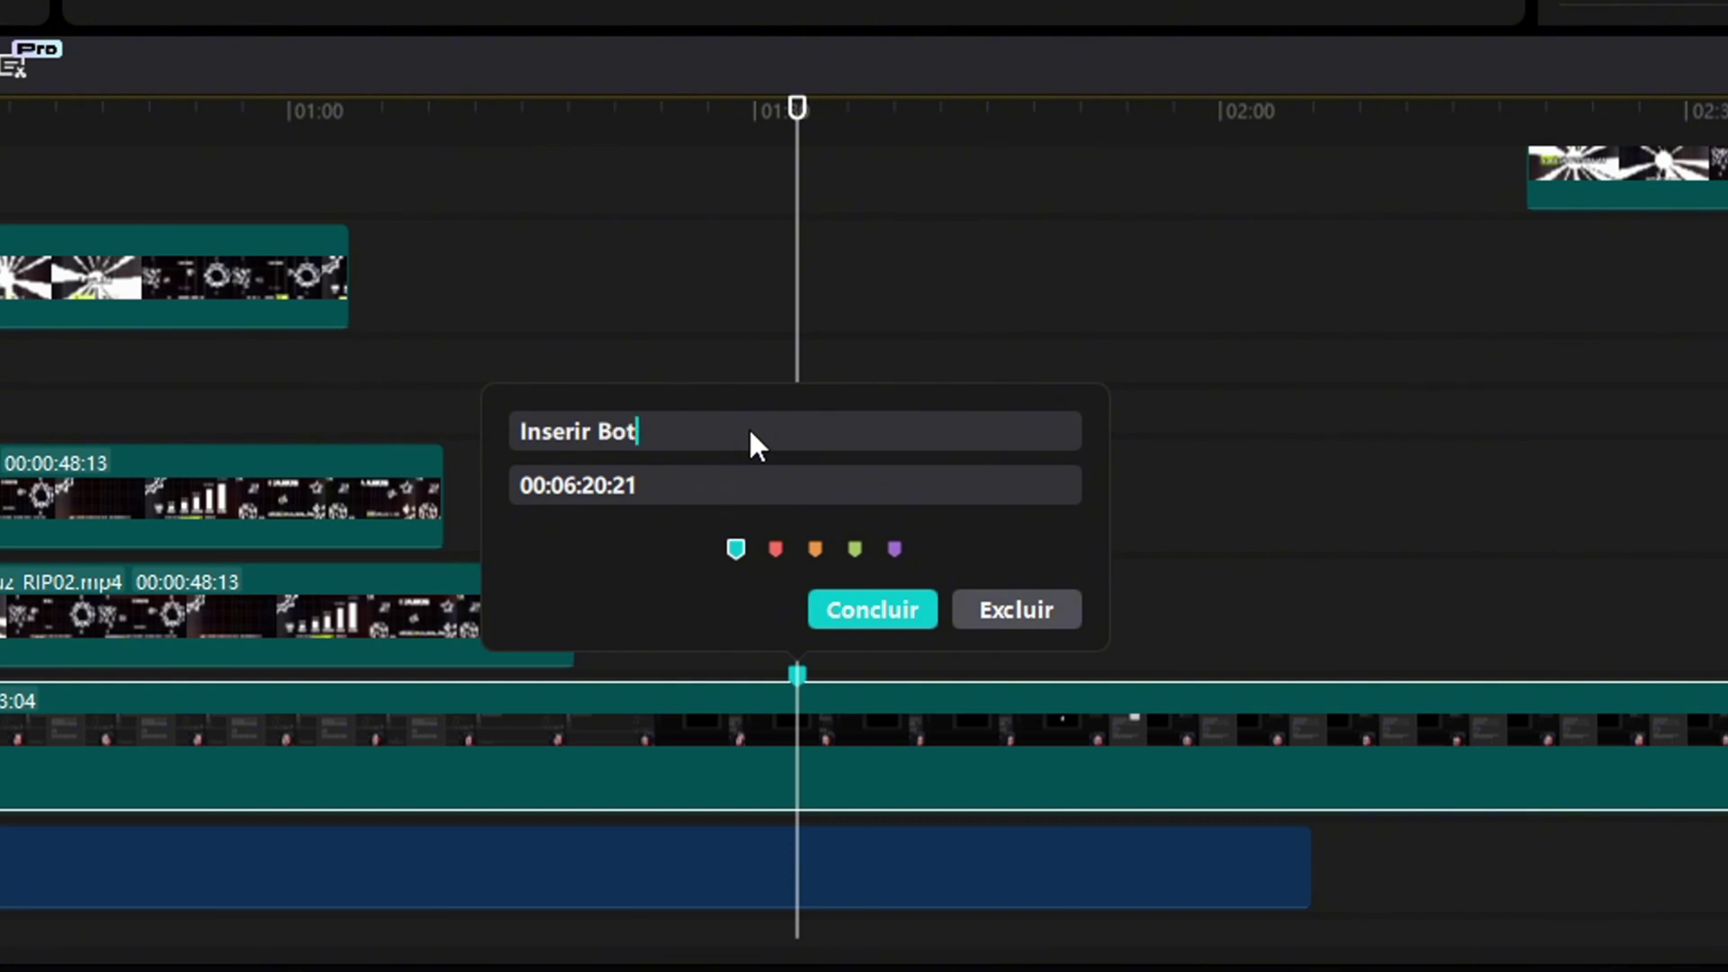
type("ão de Like")
left_click(891, 599)
- Add a red marker at about 1:45 on the long main-track clip and open it for editing
key("alt+m")
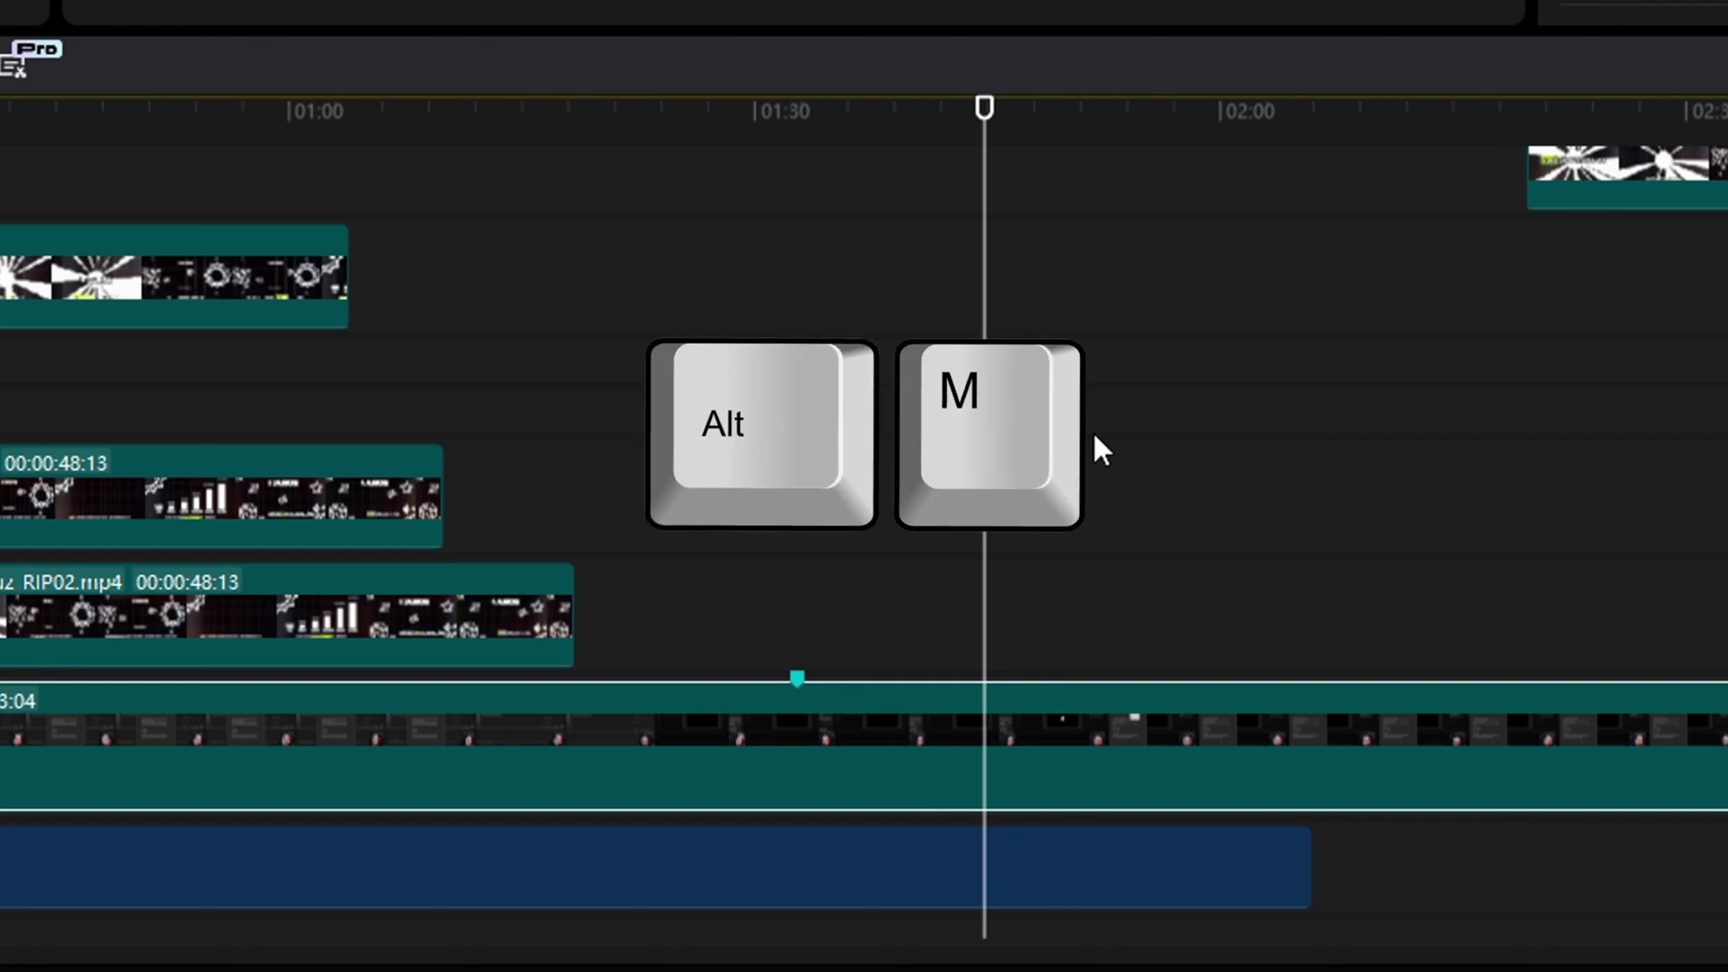
left_click(1017, 688)
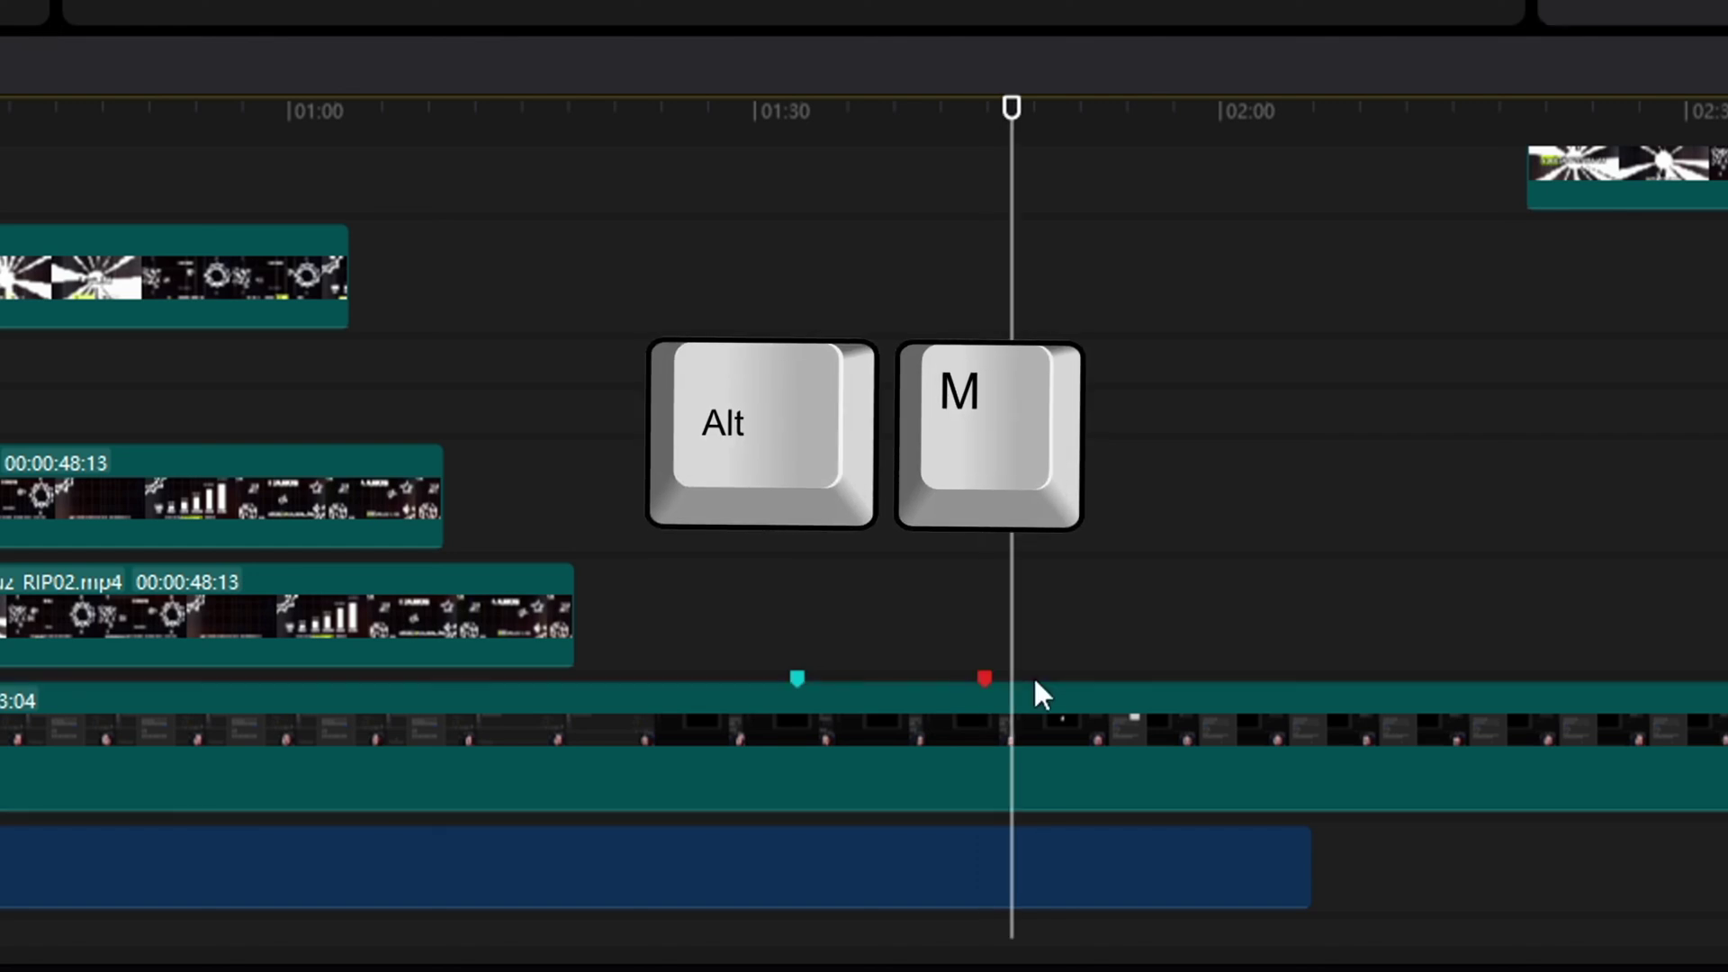
double_click(979, 689)
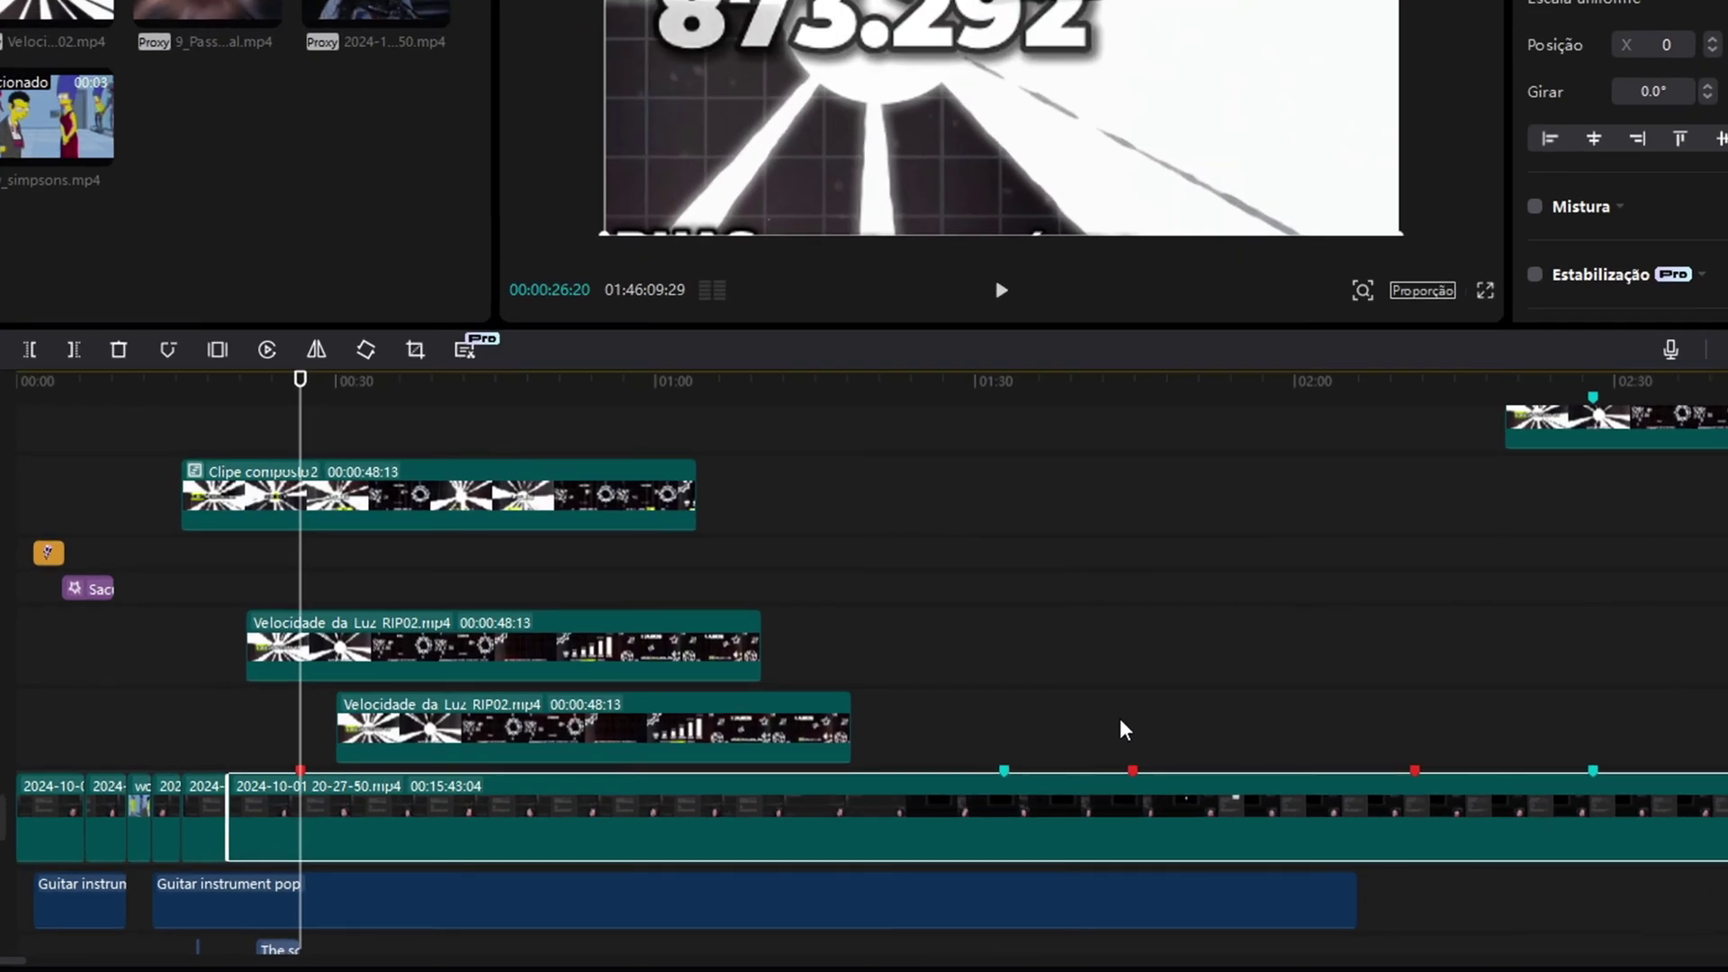
- Jump the playhead marker by marker from 0:26 forward to about 2:27, and back through the previous markers
key("shift+m")
key("shift+m")
key("shift+m")
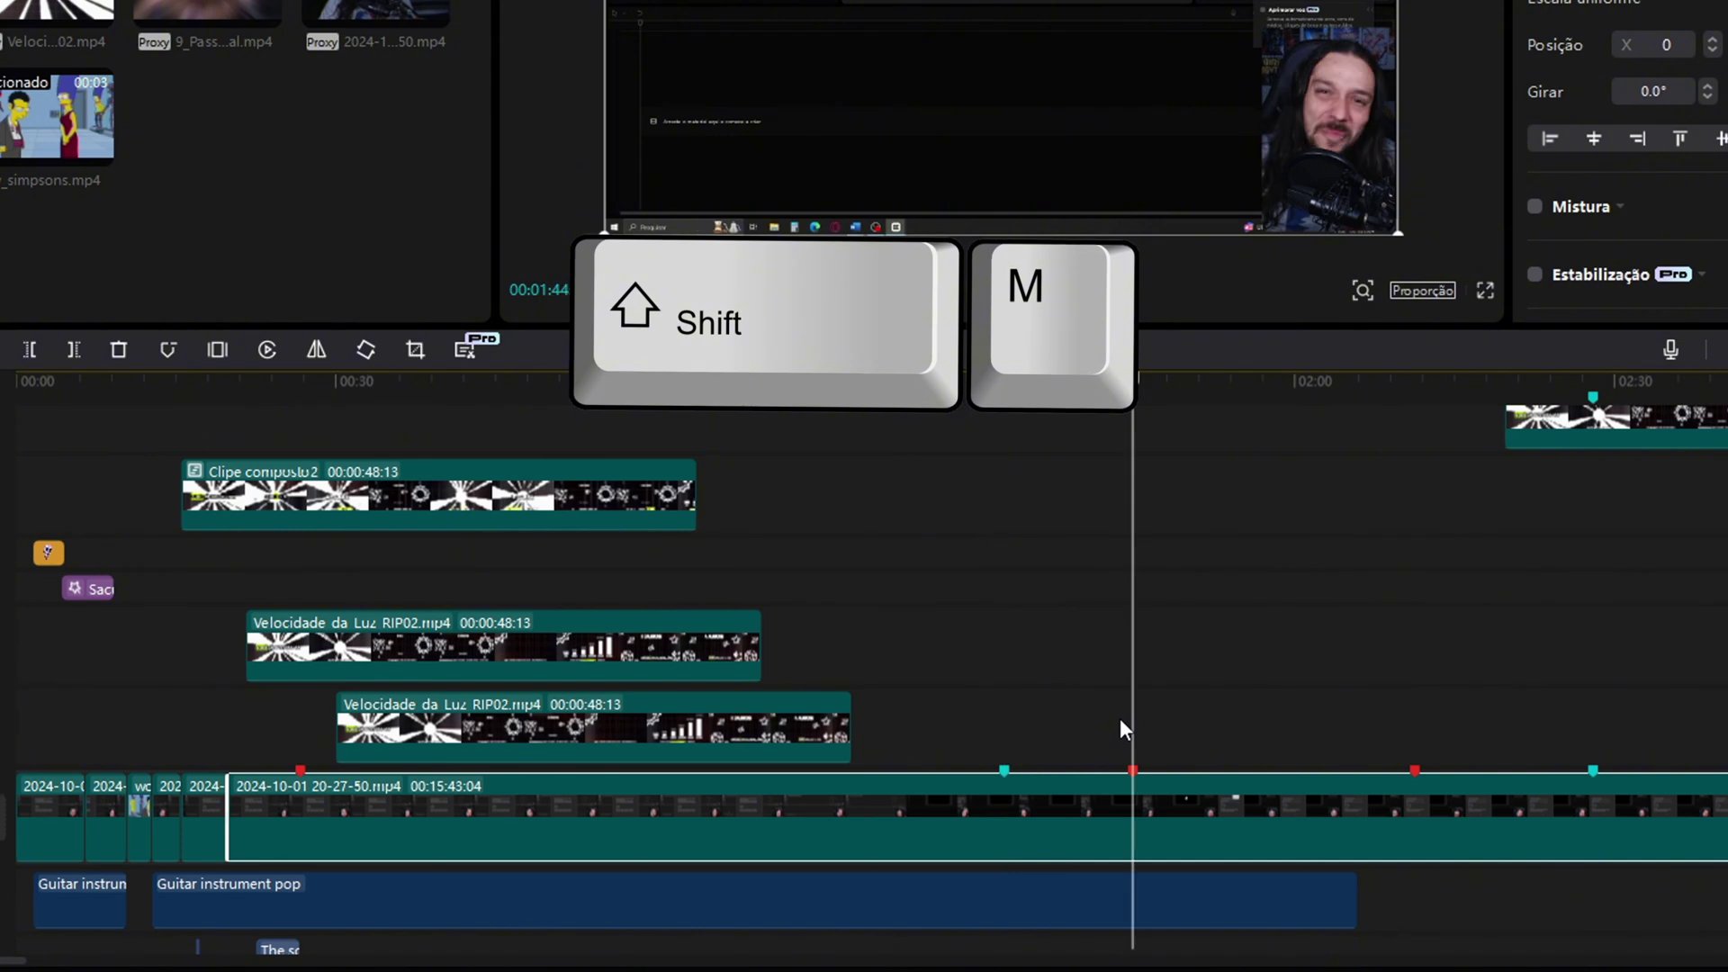
key("shift+m")
key("alt+shift+m")
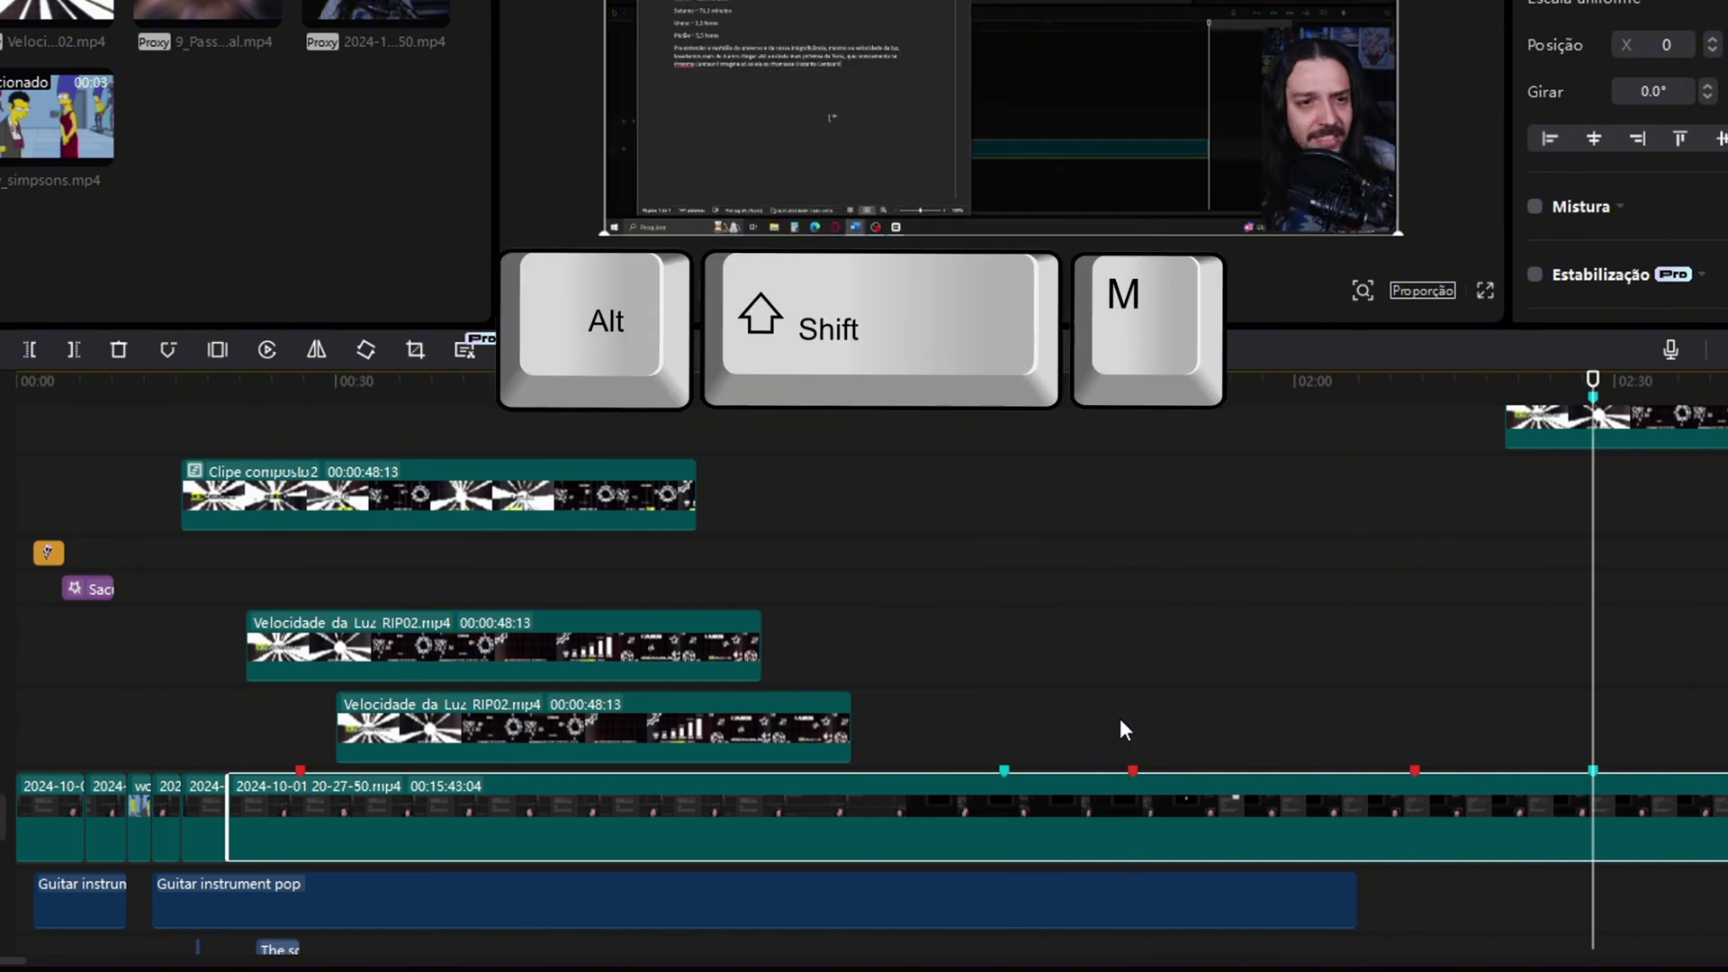
key("alt+shift+m")
key("alt+shift+m")
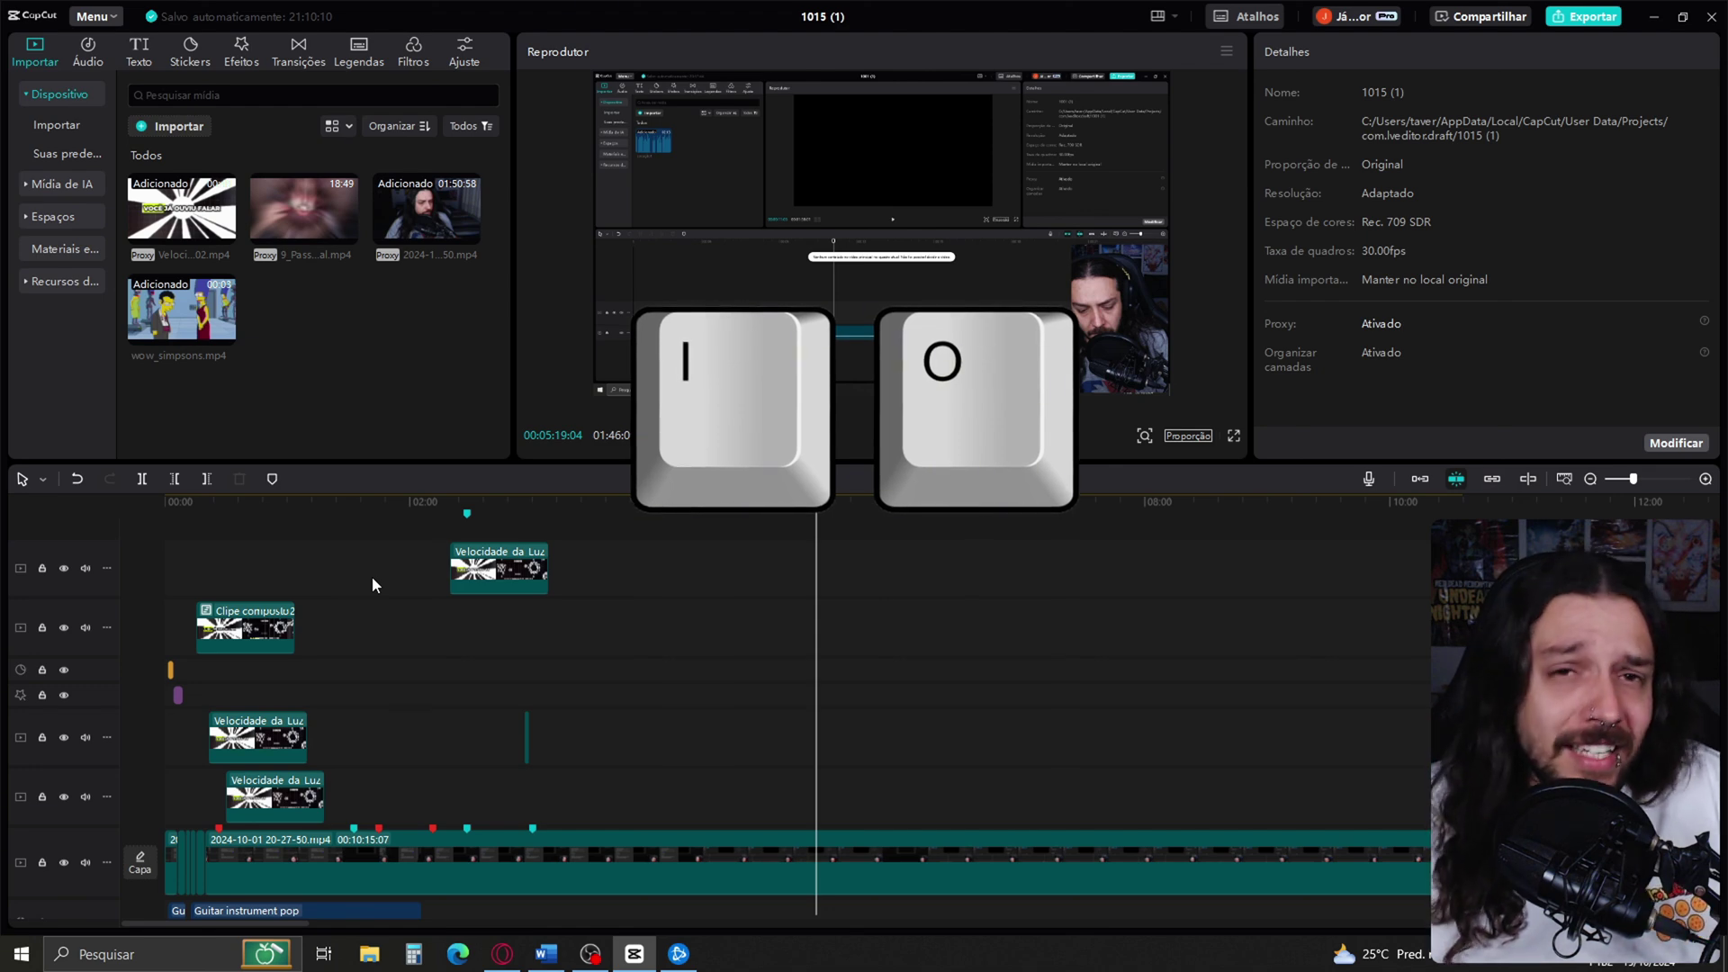
- Mark a timeline range with its in point at 00:00:36:18 and its out point at 00:02:41:10
left_click(240, 586)
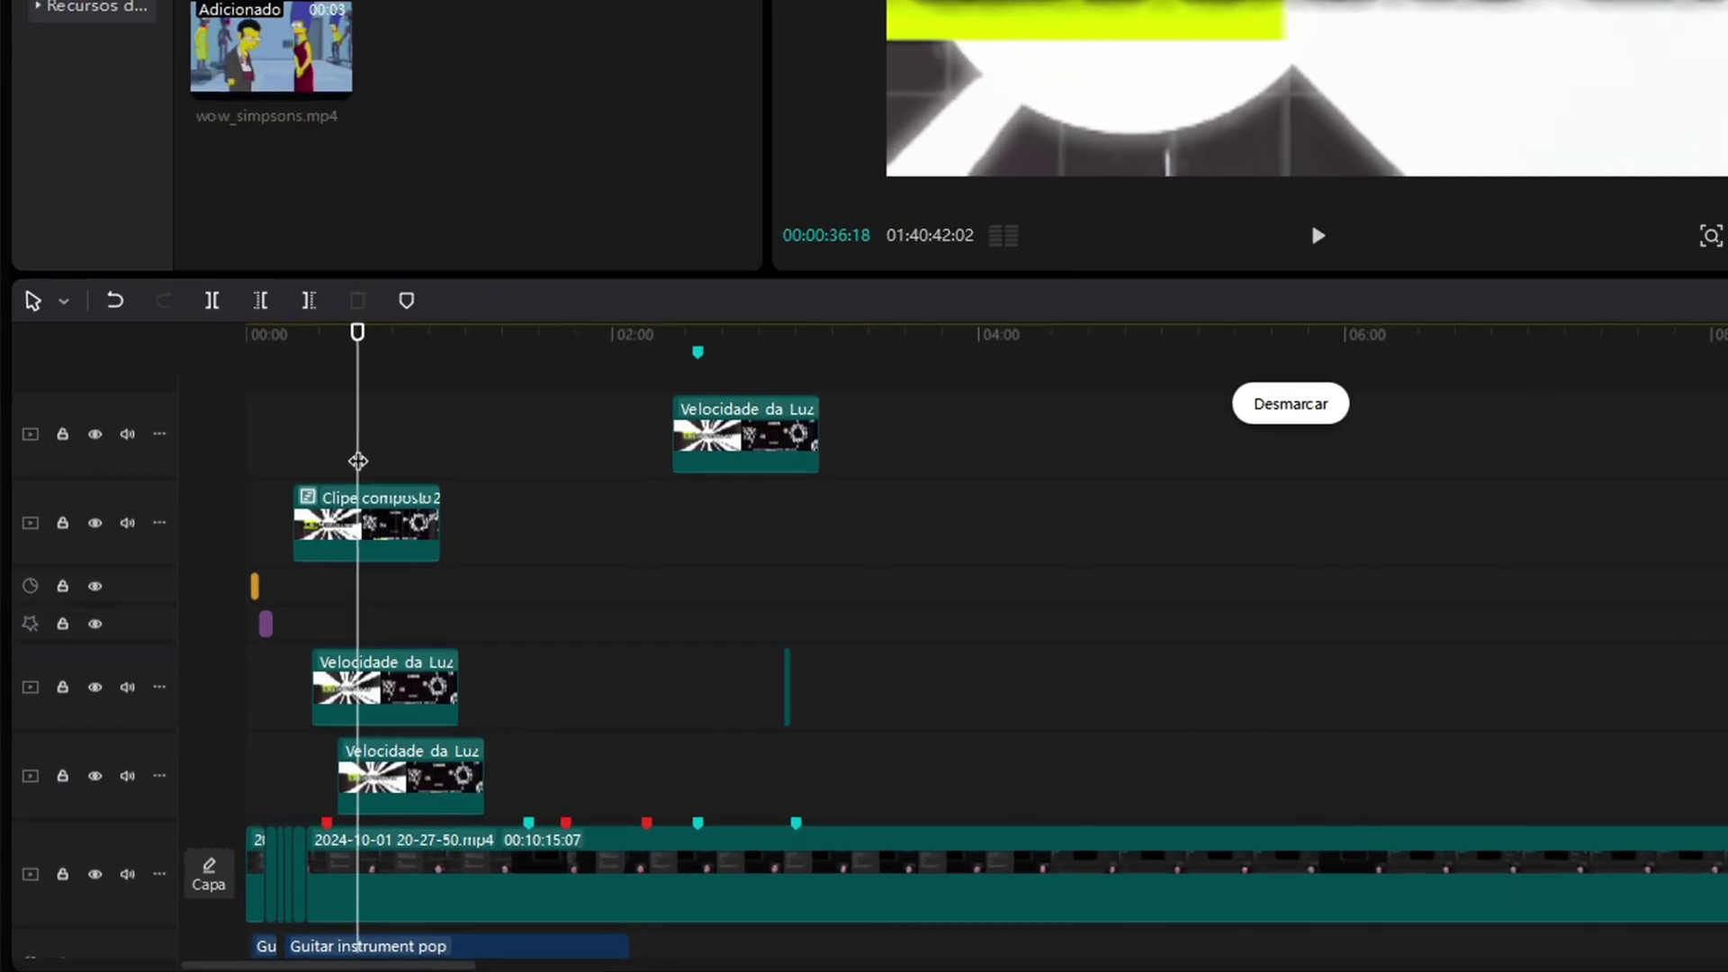
key("i")
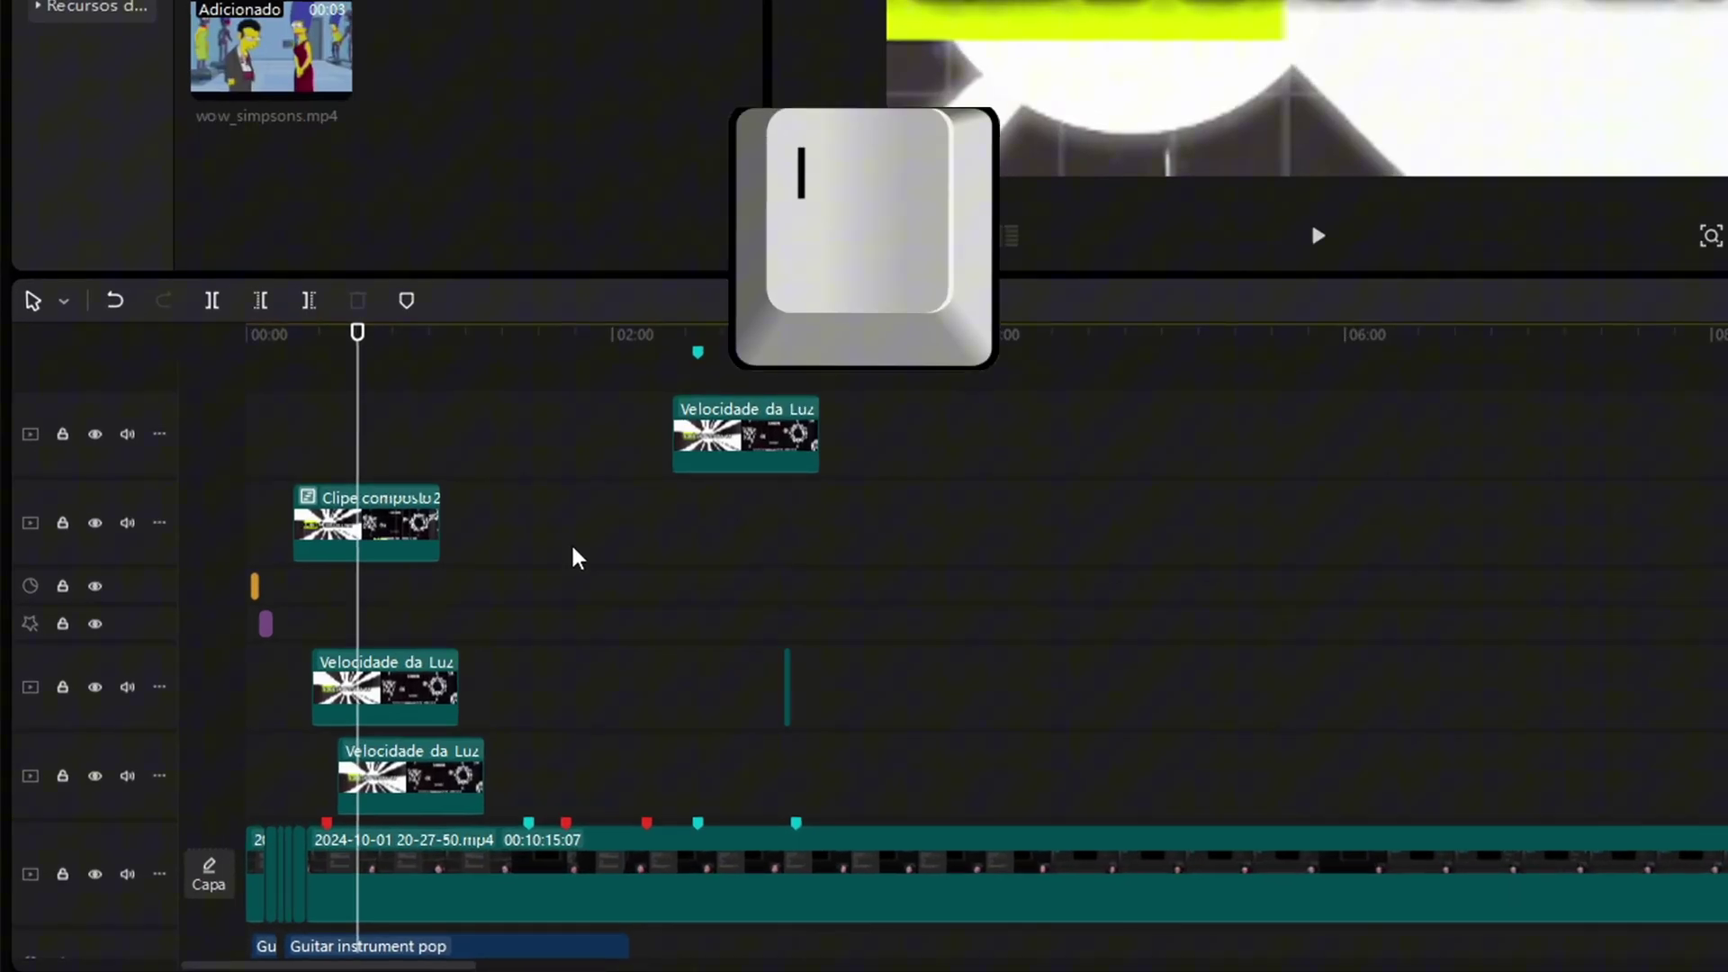
left_click(739, 519)
key("o")
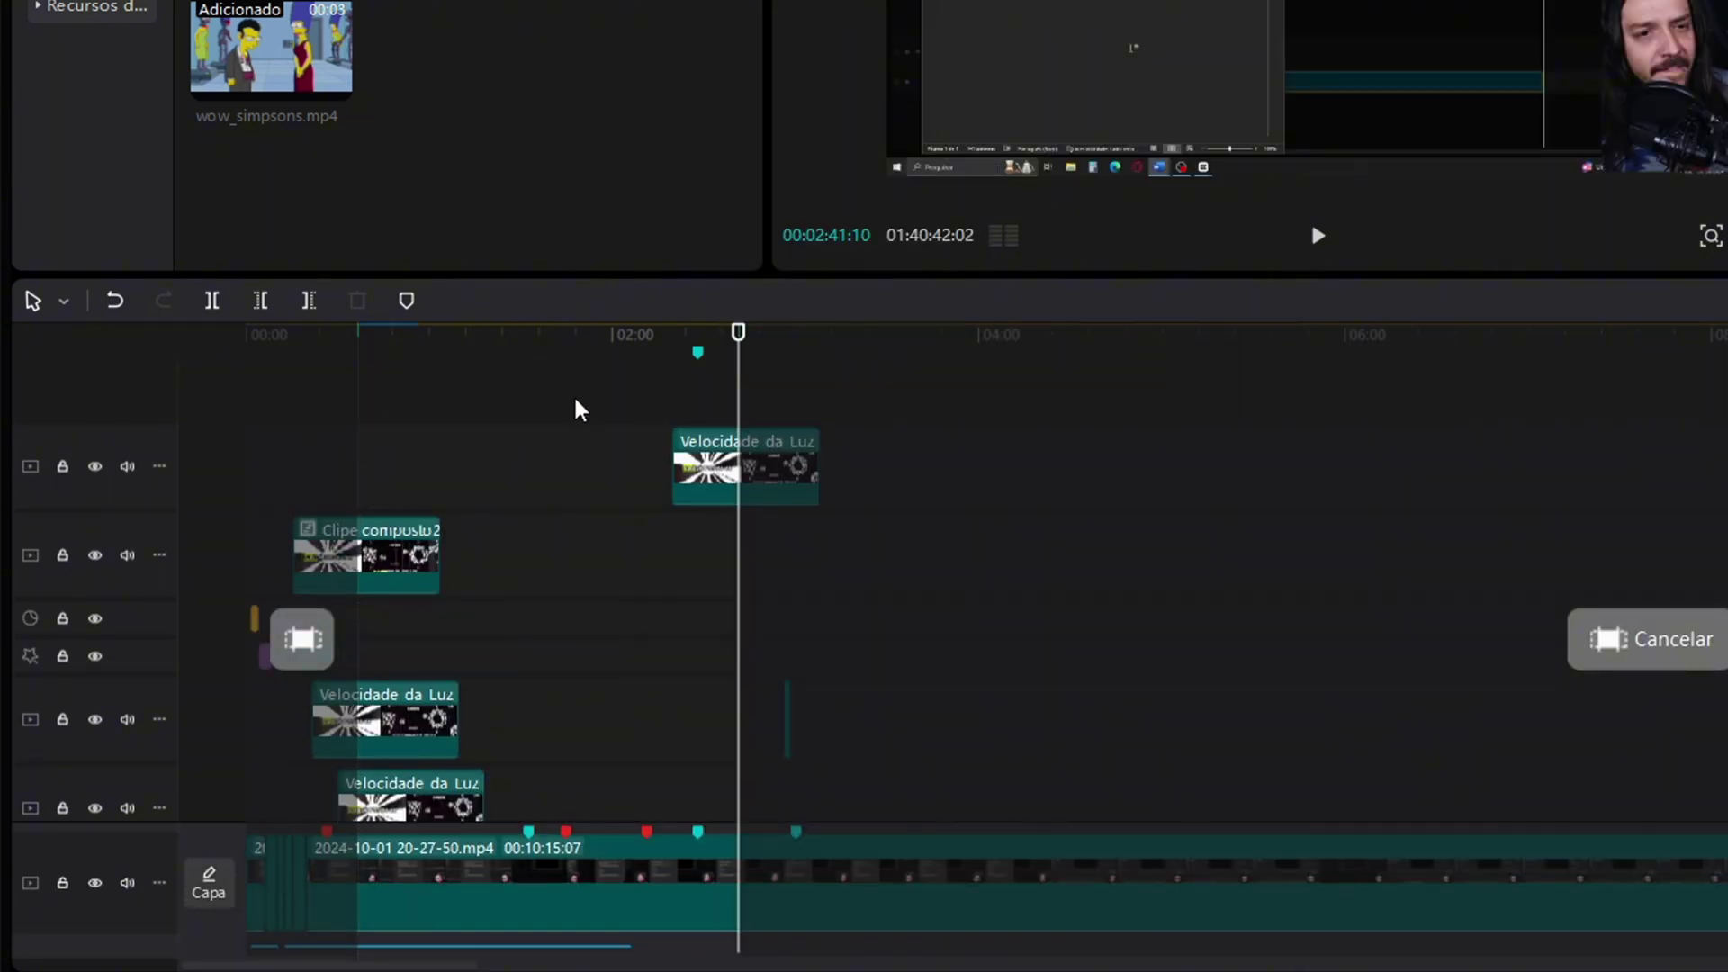
scroll(576, 410, "down", 3)
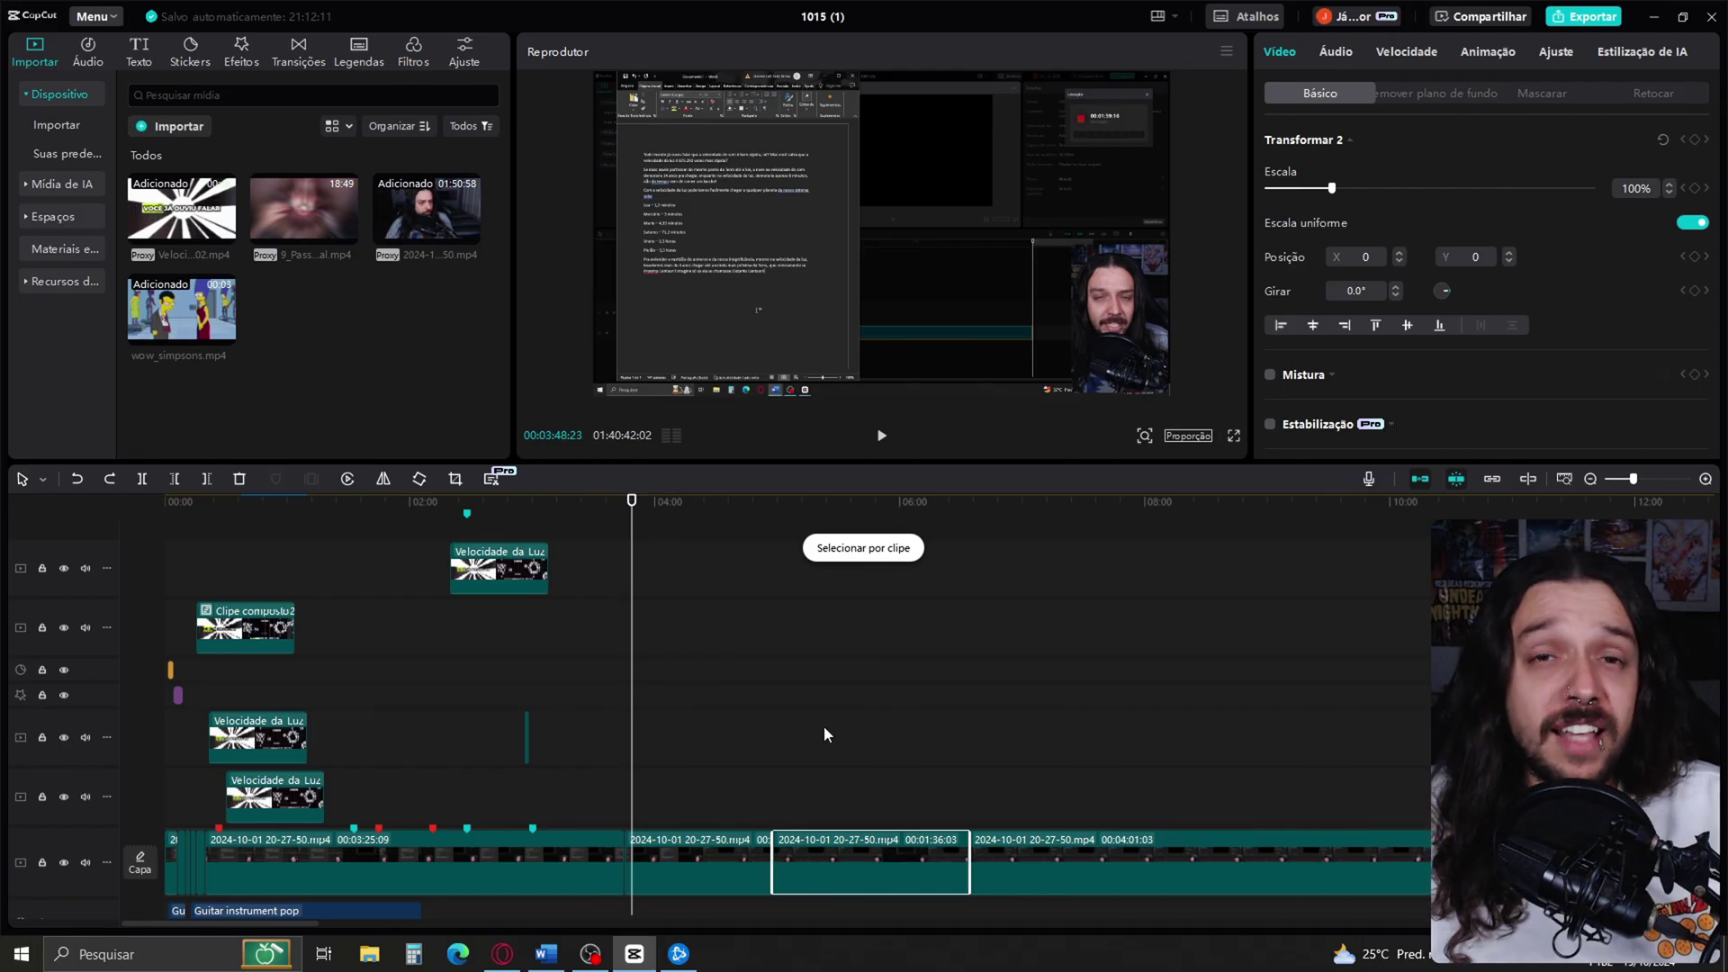
- Mark the range of the 00:01:36:03 main-track clip with the select-by-clip option, and clear that range
left_click_drag(823, 726, 954, 868)
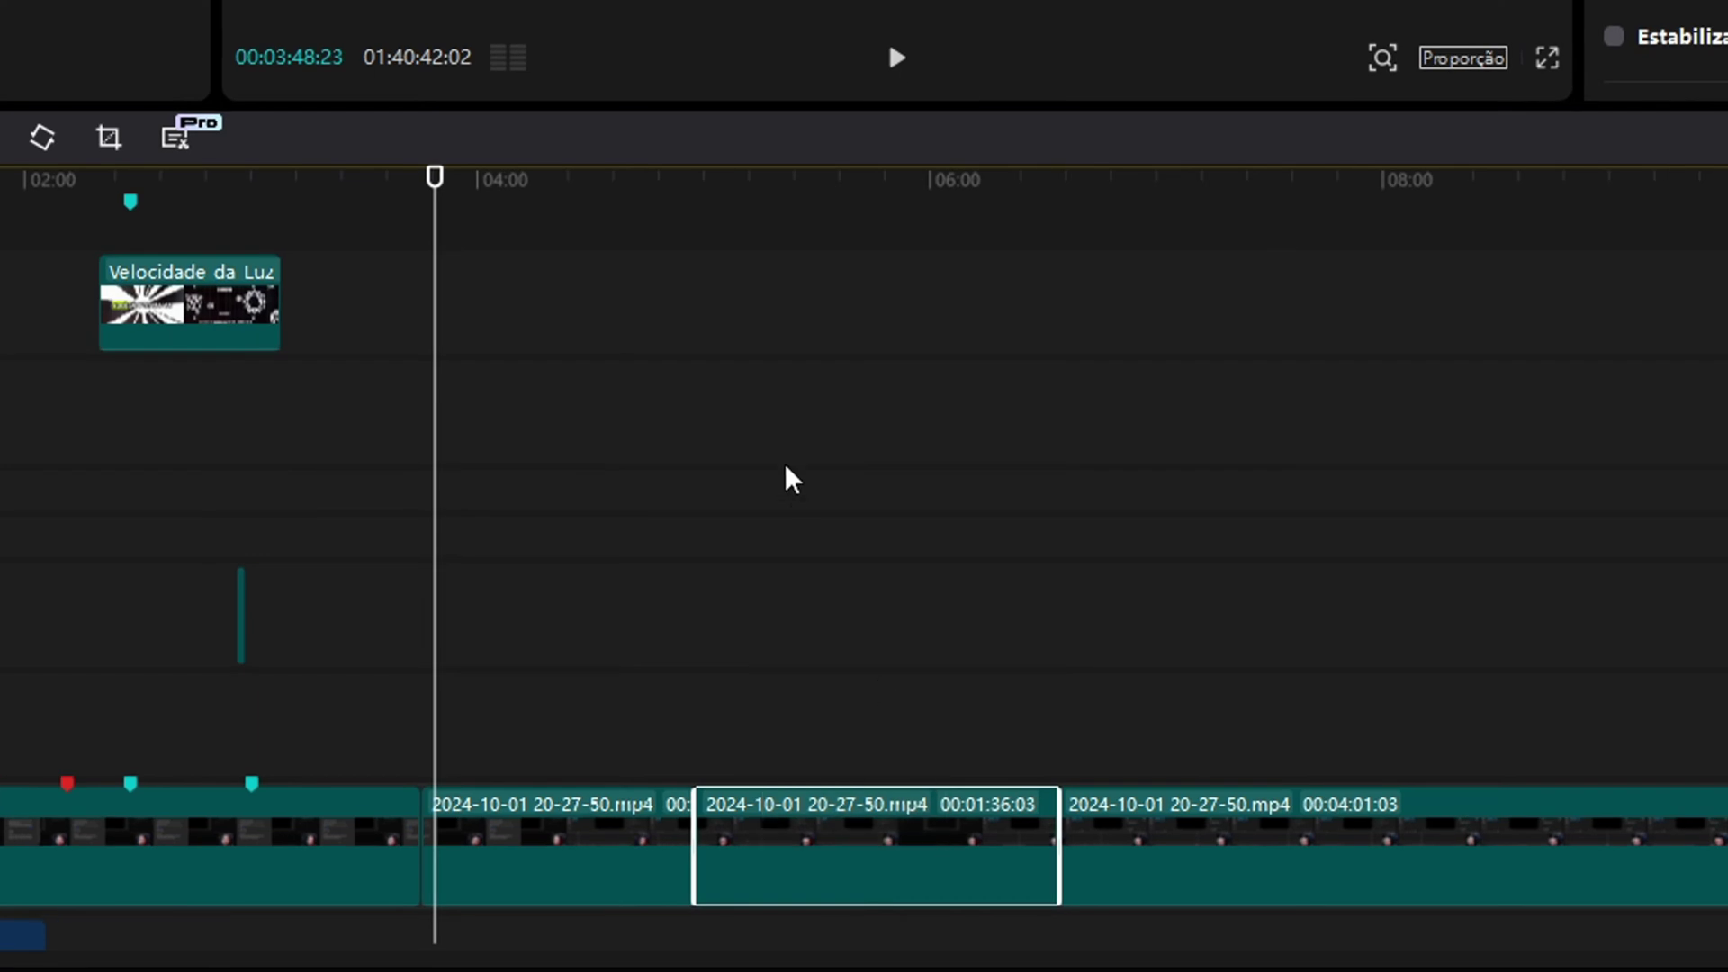
key("shift+x")
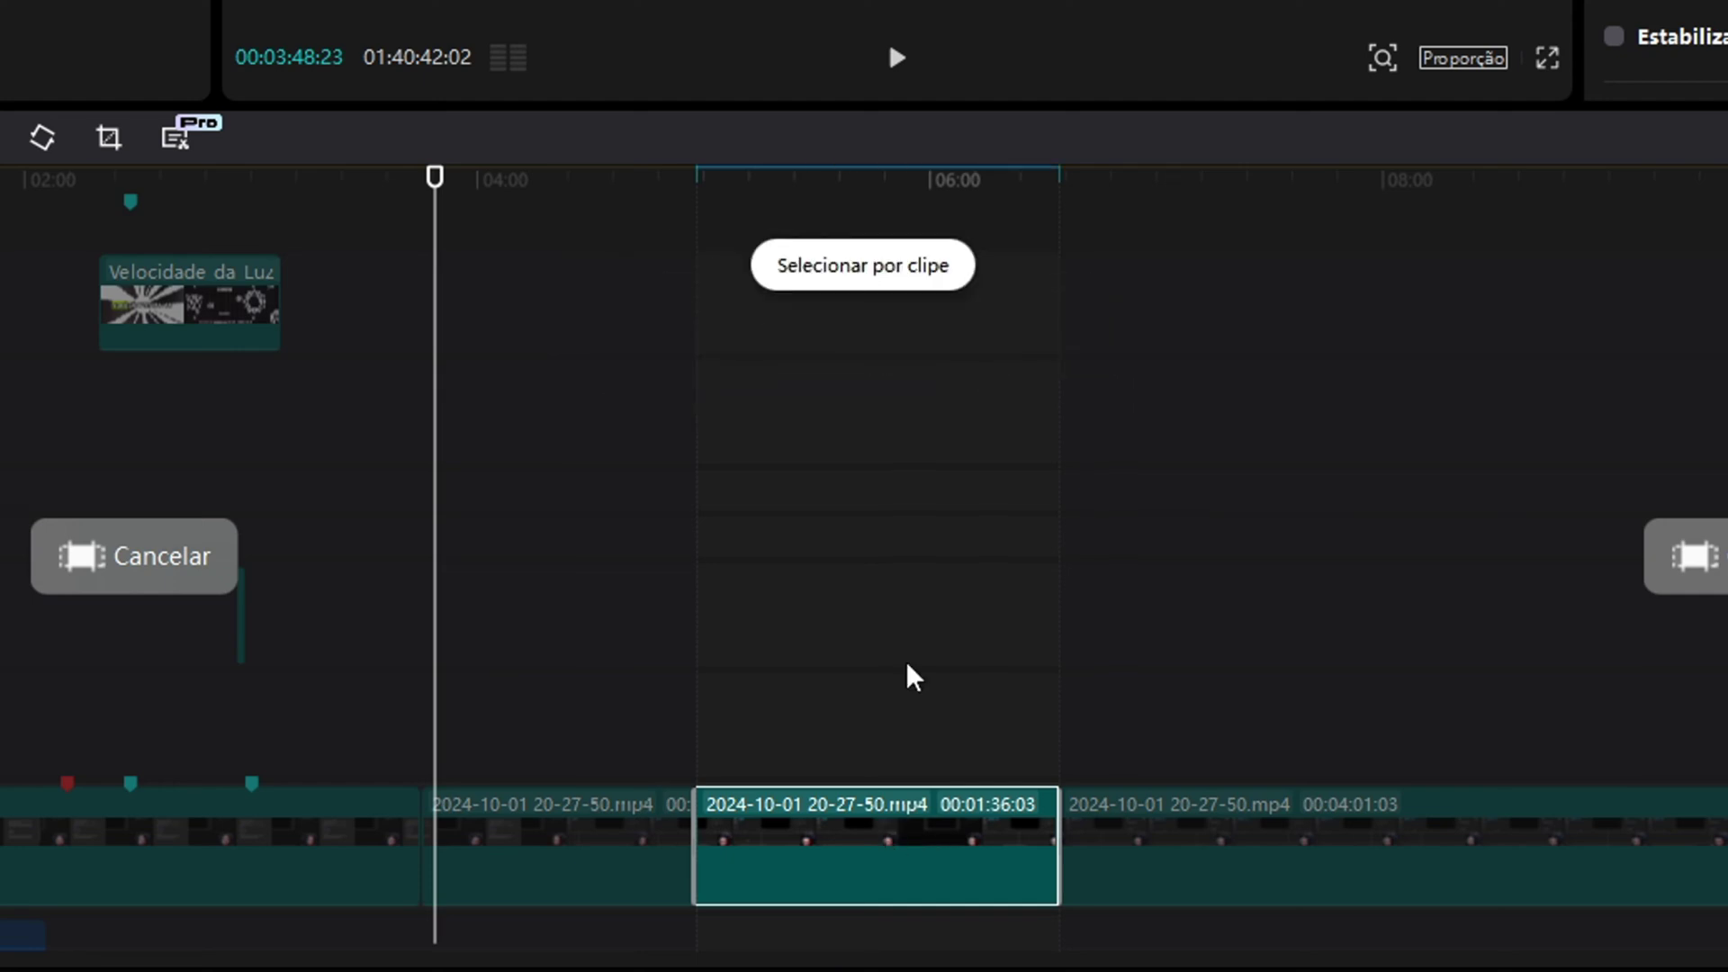
key("alt+x")
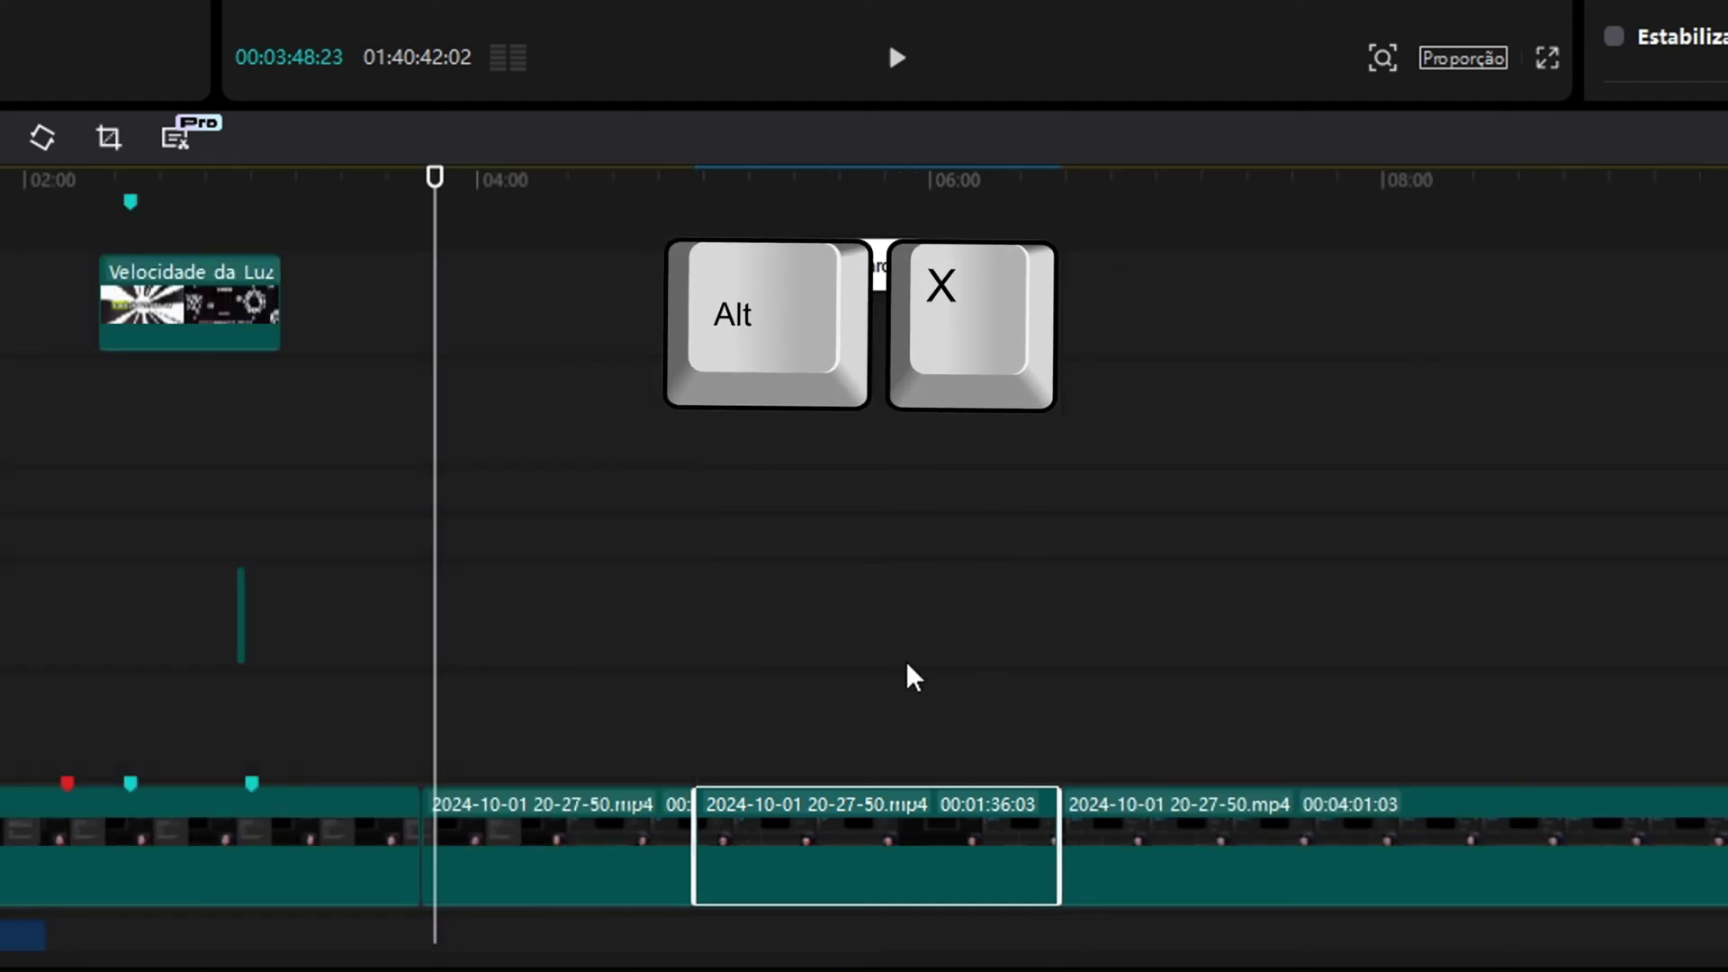